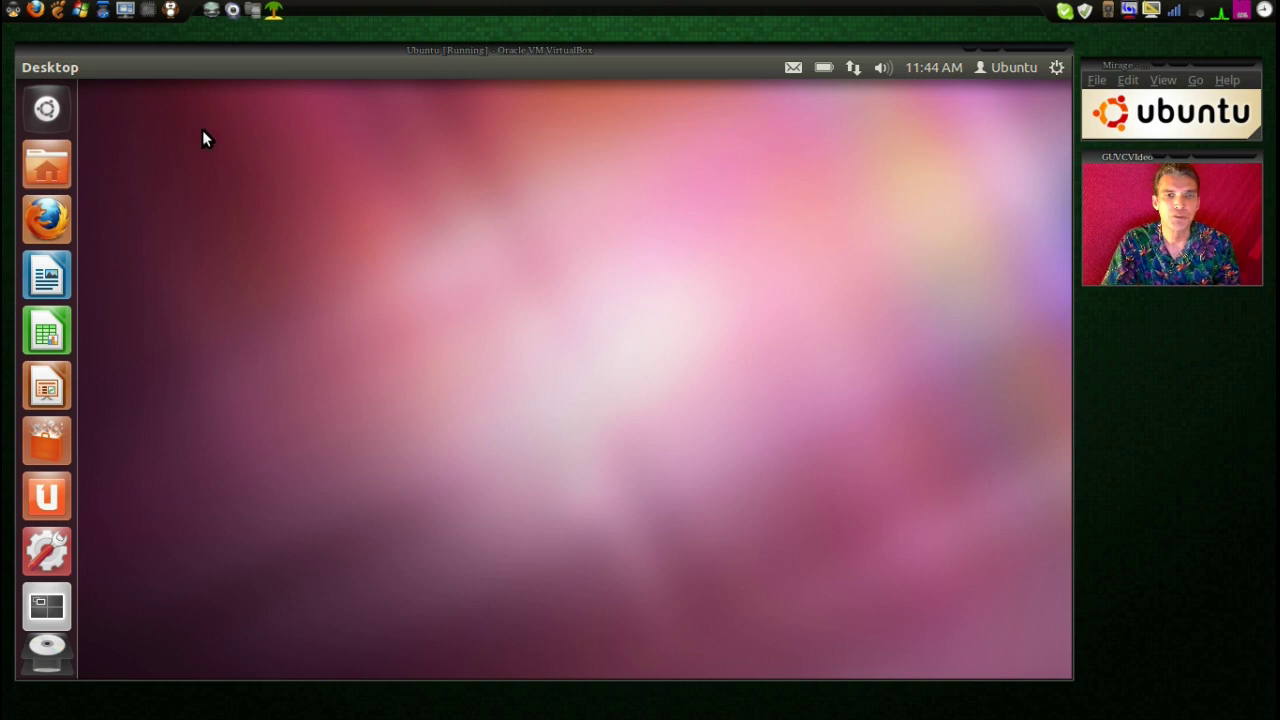
mouse_move(386, 75)
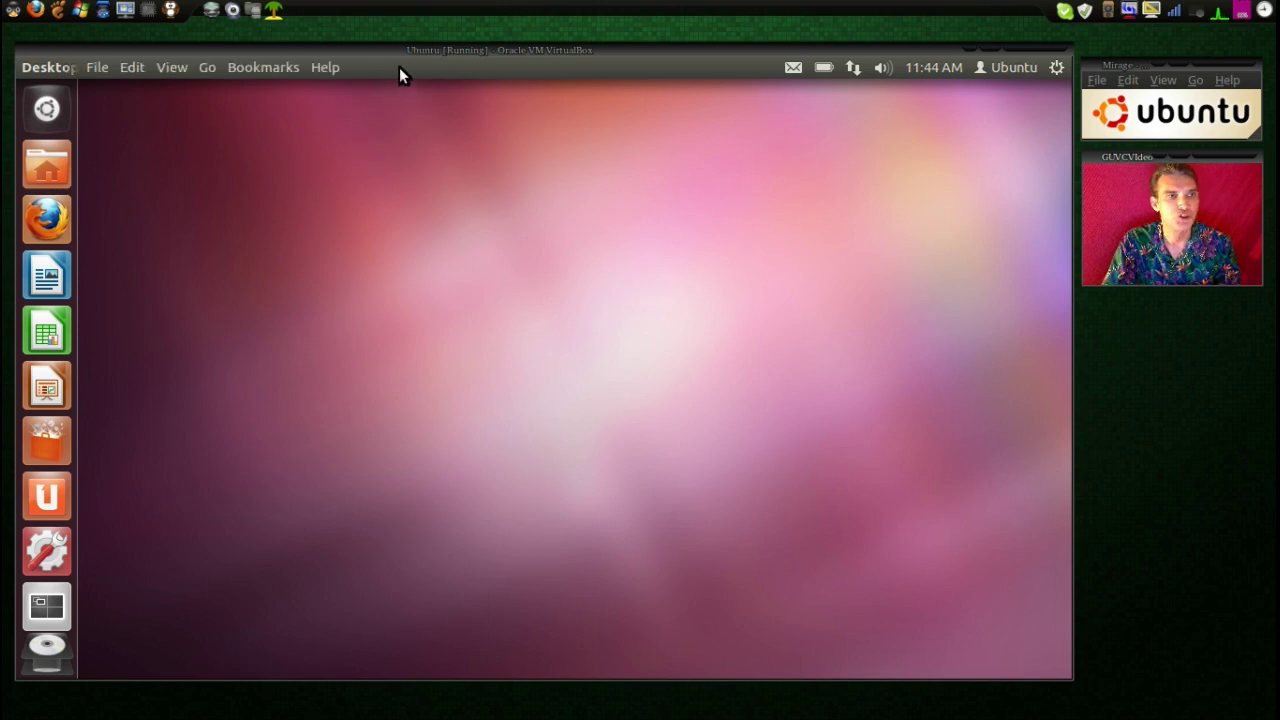
click(94, 64)
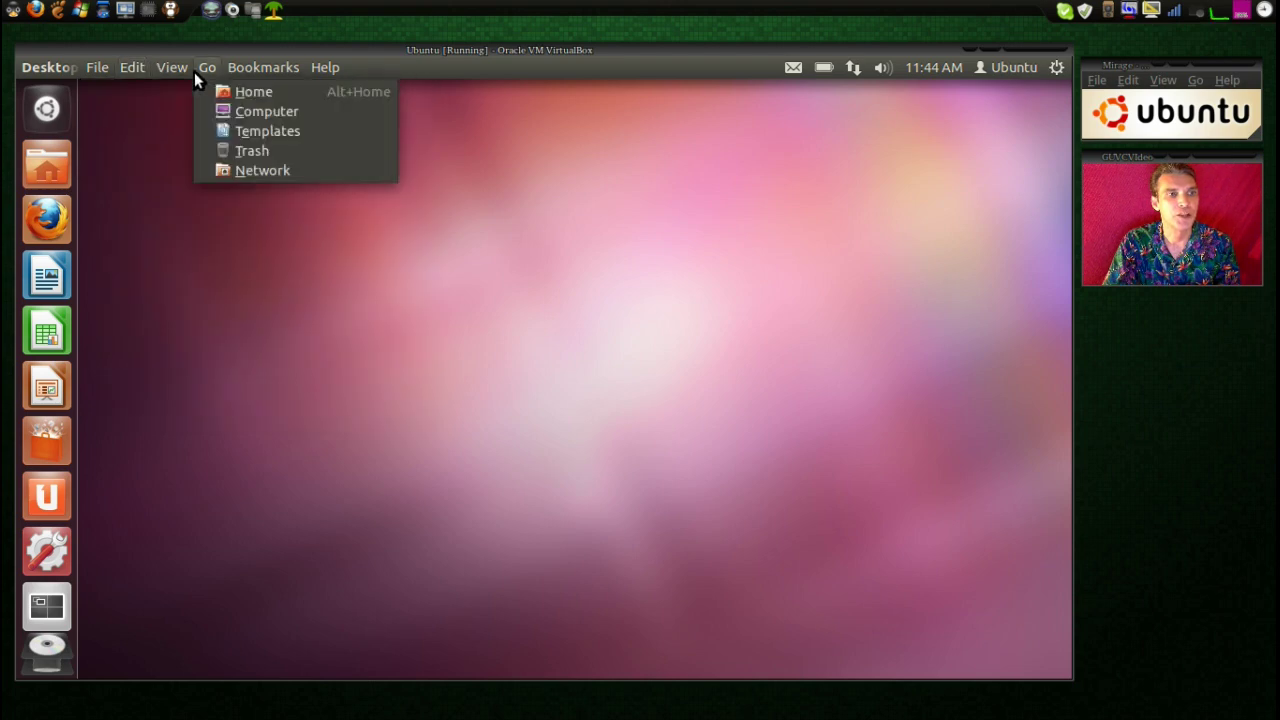
mouse_move(167, 75)
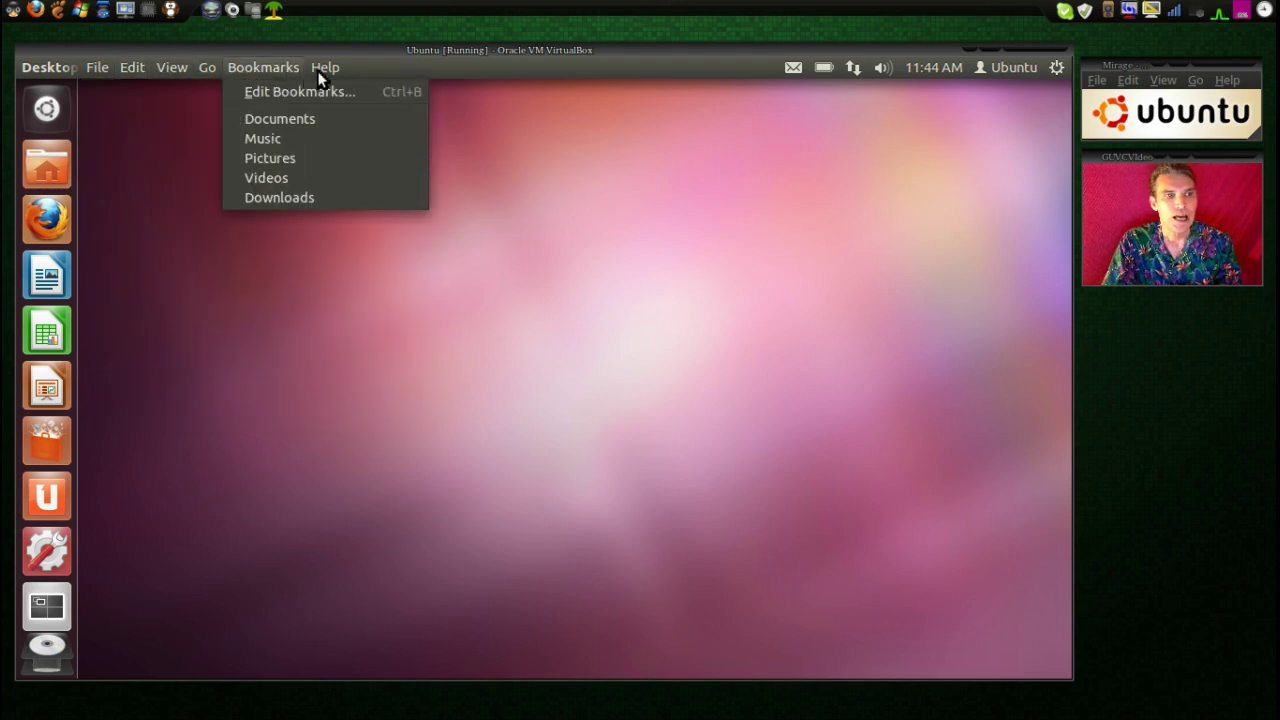
mouse_move(328, 71)
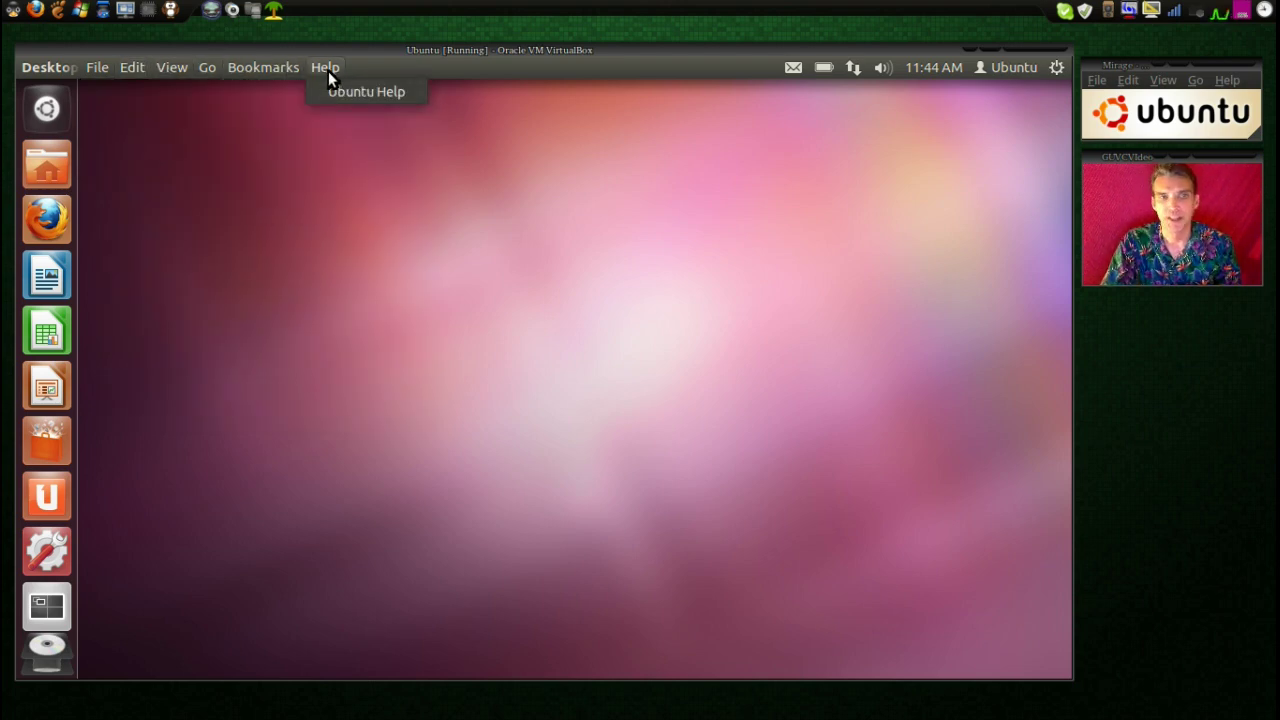
- Open the Dash's applications view and browse the Games and Accessibility categories, expanding the installed games list
click(45, 112)
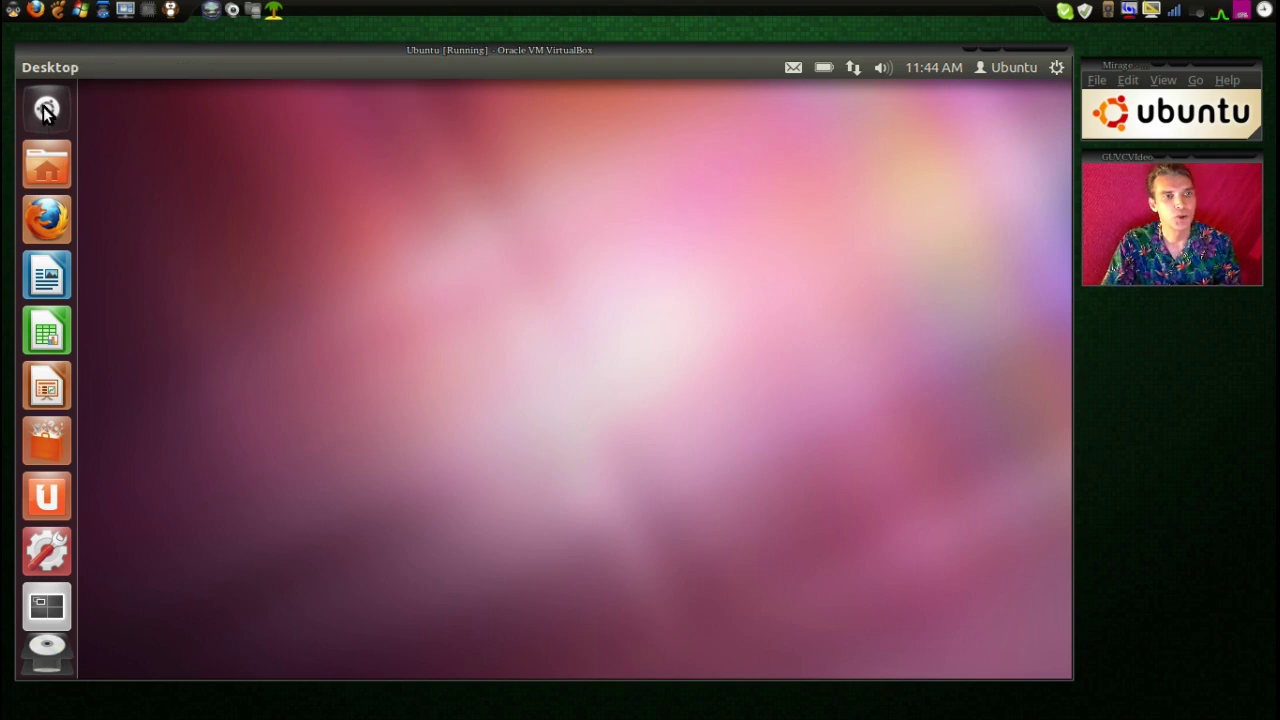
click(45, 112)
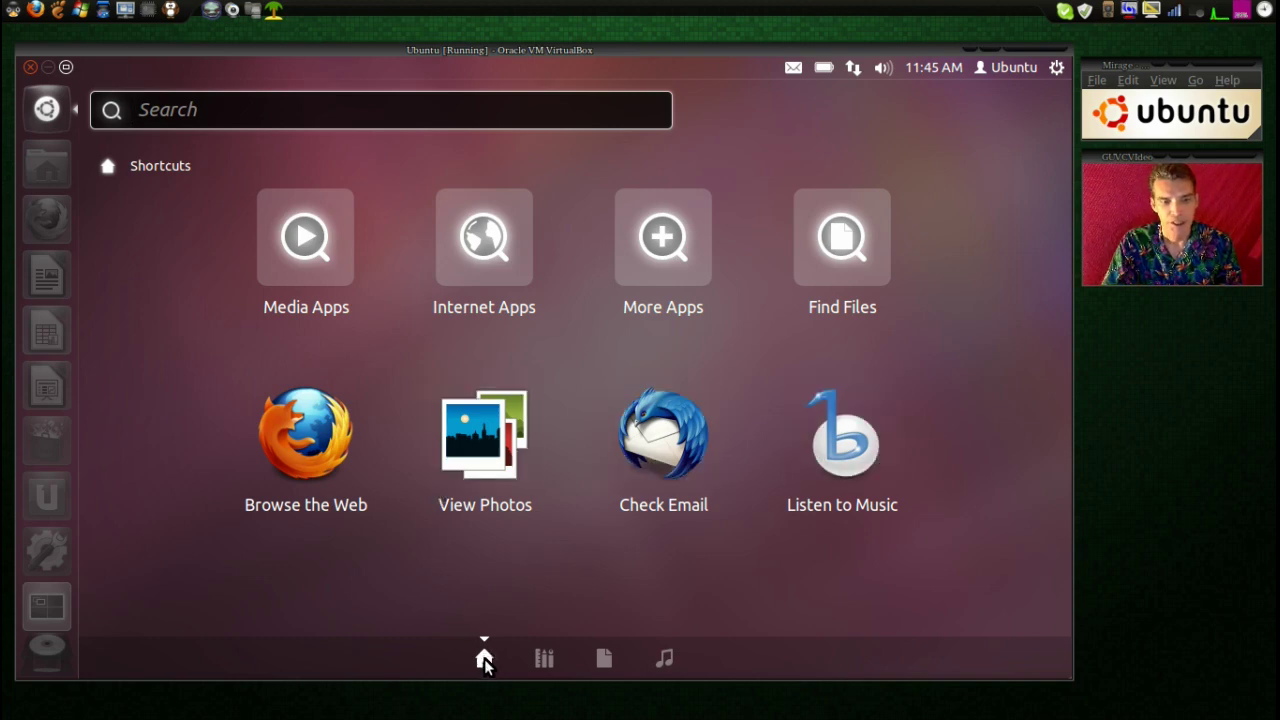
click(545, 659)
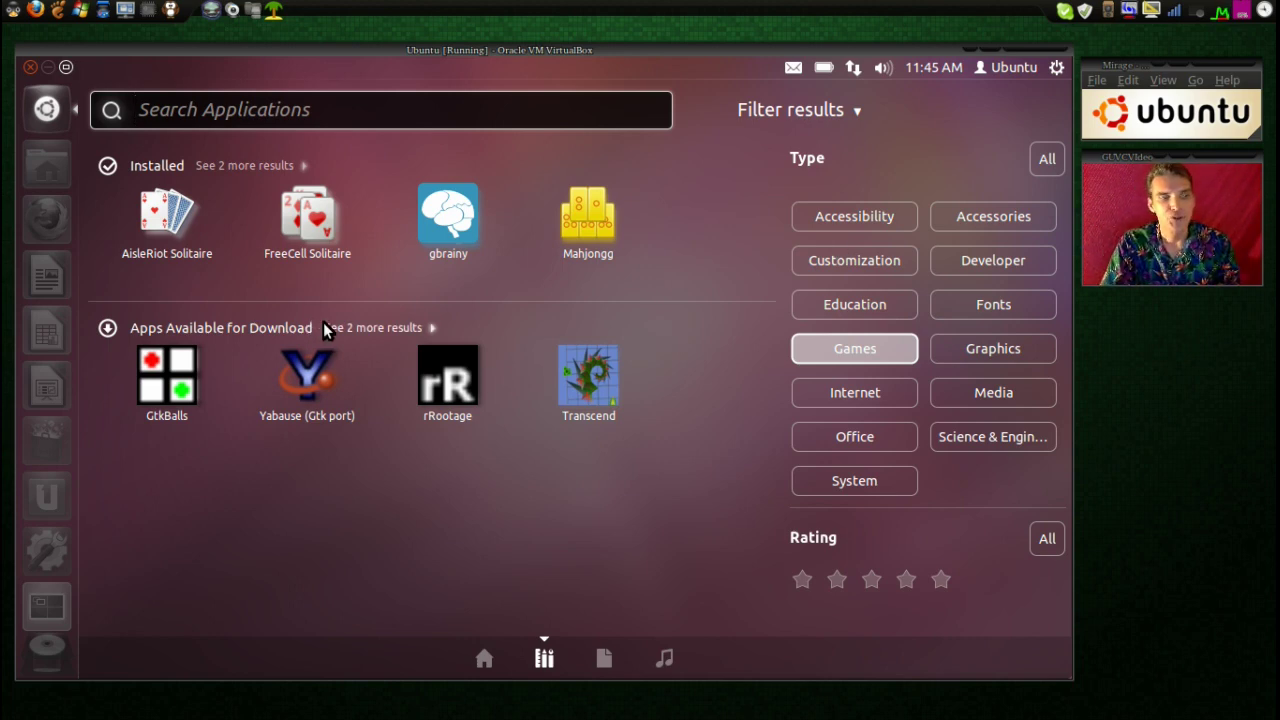
click(378, 326)
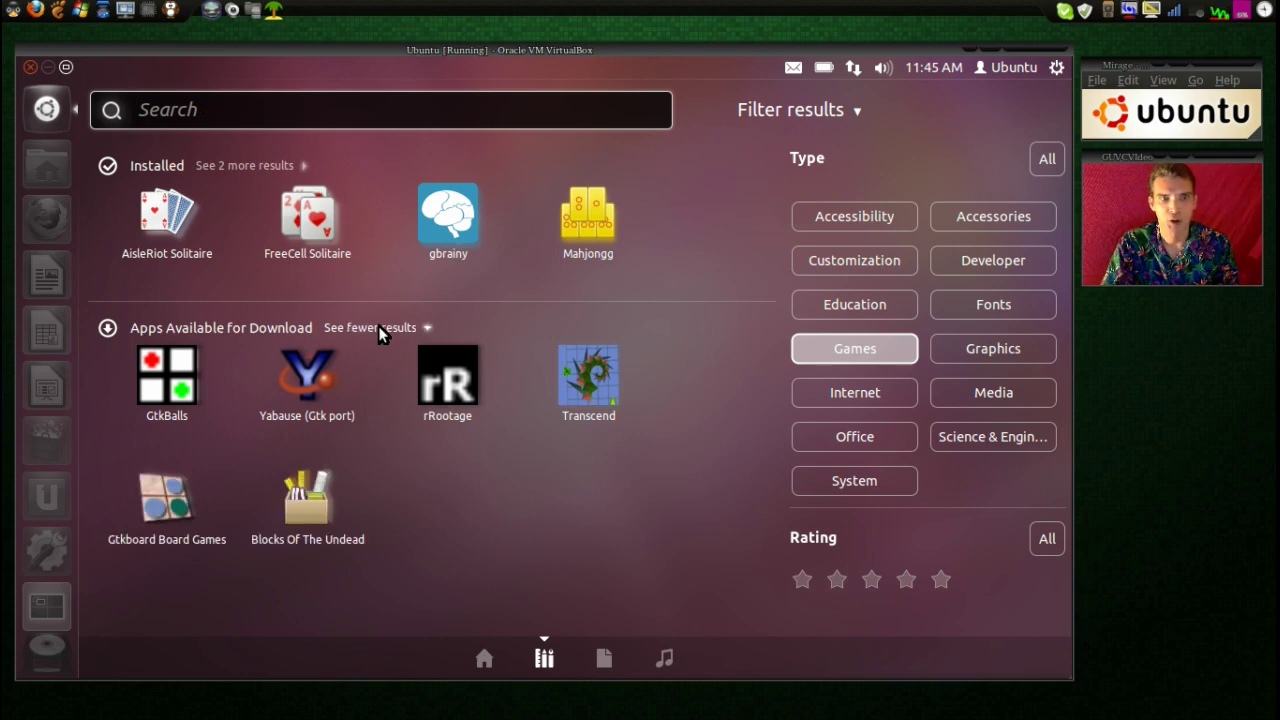
click(378, 326)
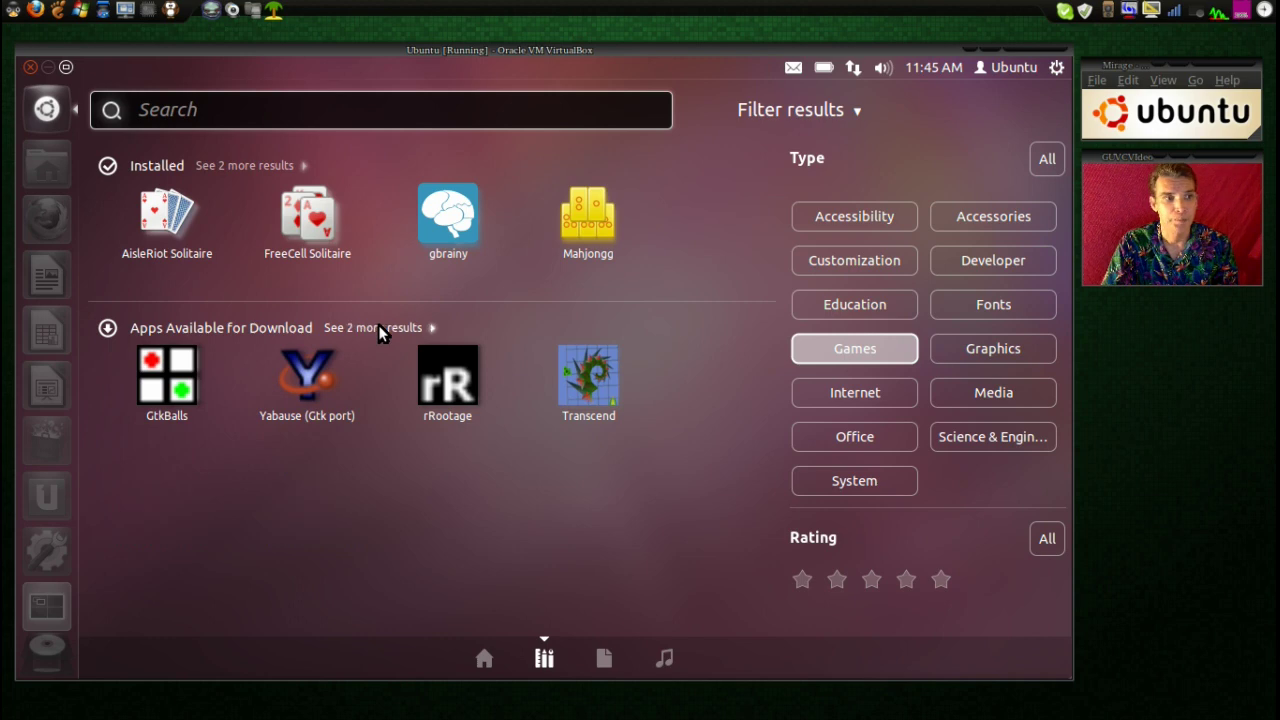
click(228, 166)
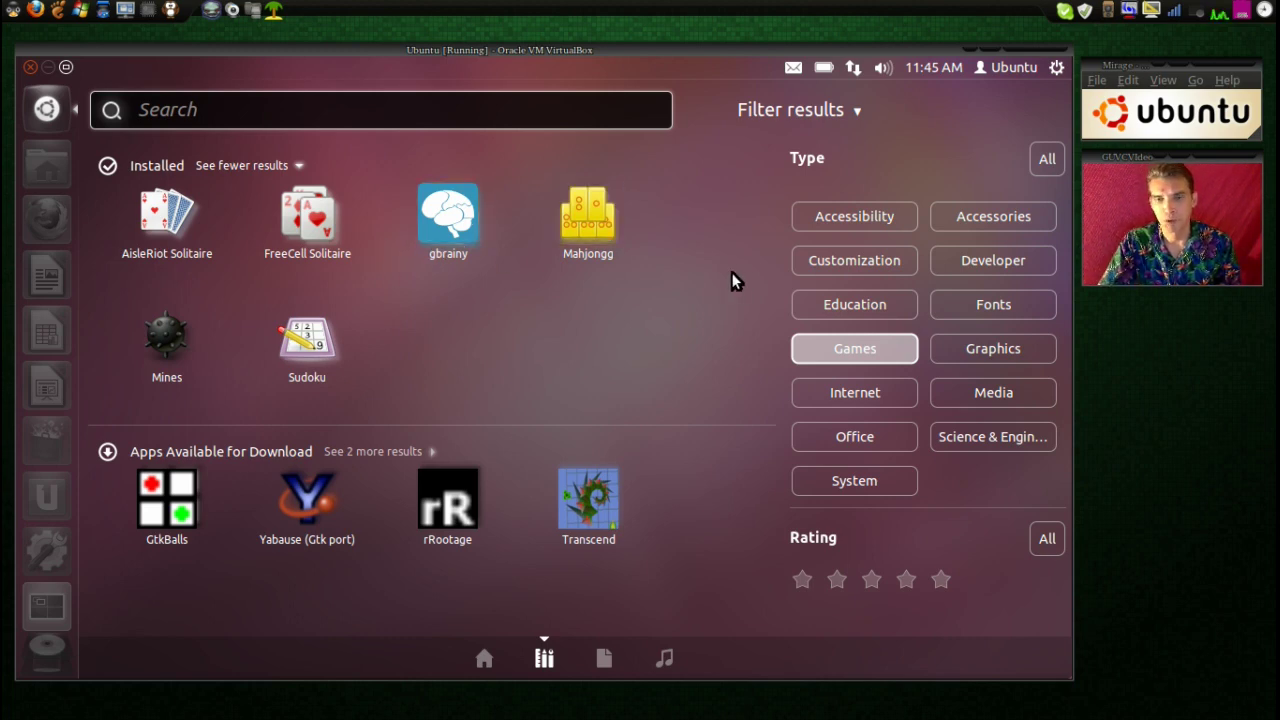
click(880, 218)
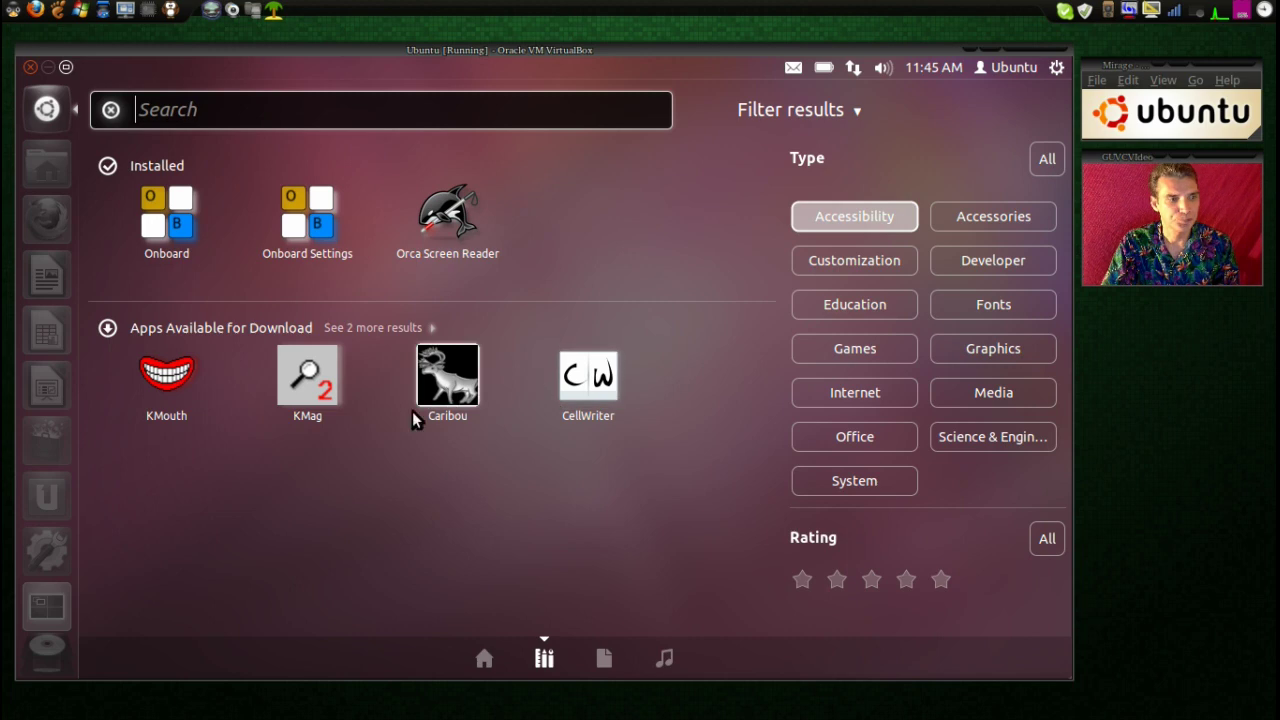
- Filter the applications to Accessories and add Calculator to the launcher between the Home Folder and Firefox
click(955, 224)
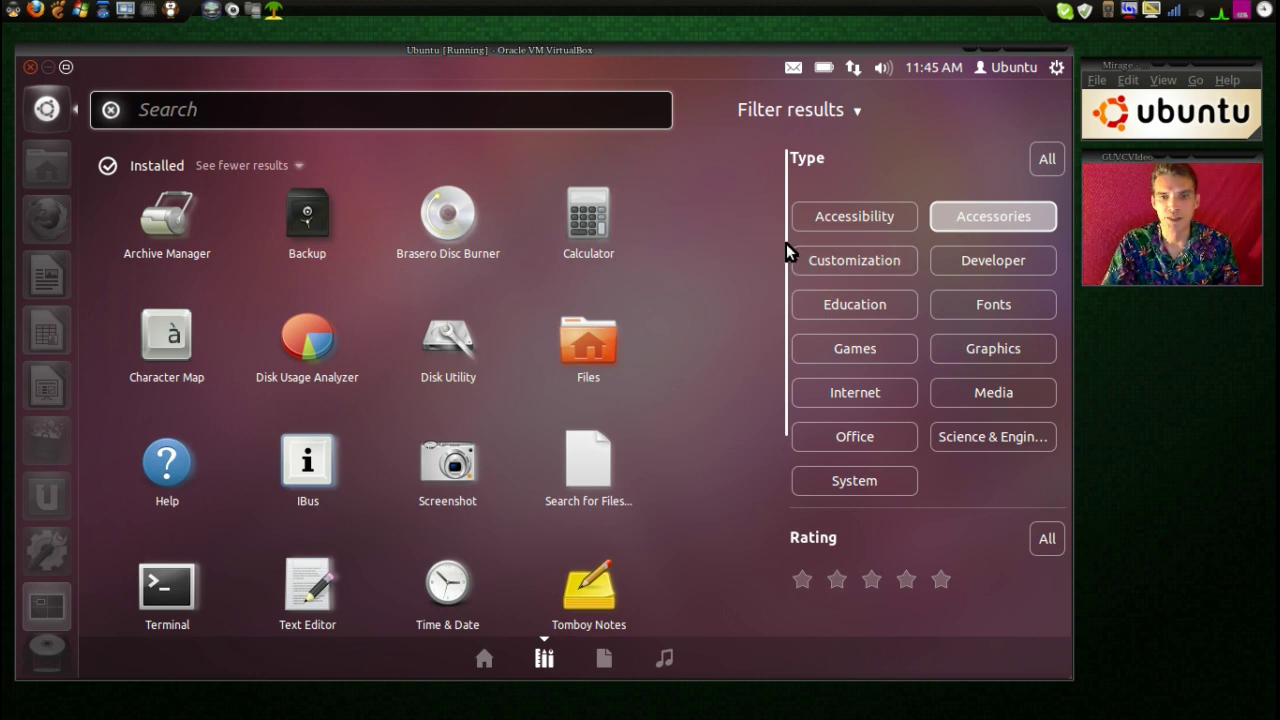
scroll(752, 262, down, 3)
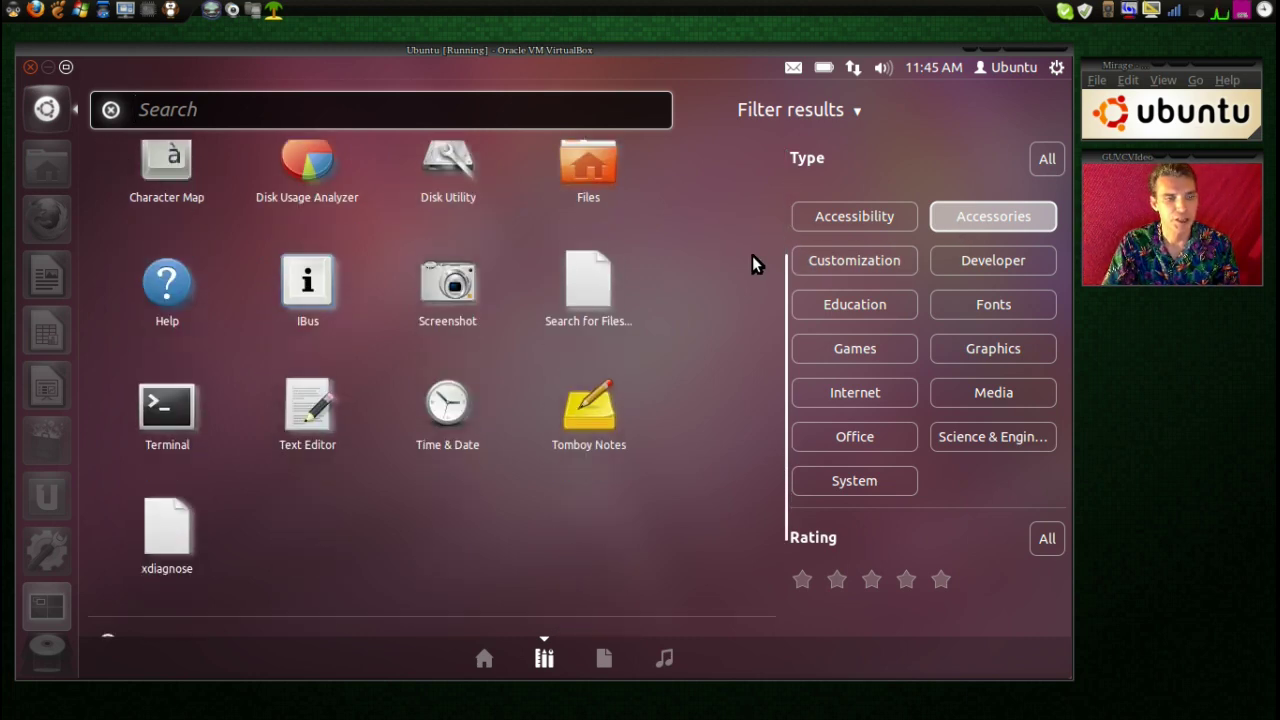
scroll(752, 262, up, 1)
scroll(752, 262, down, 2)
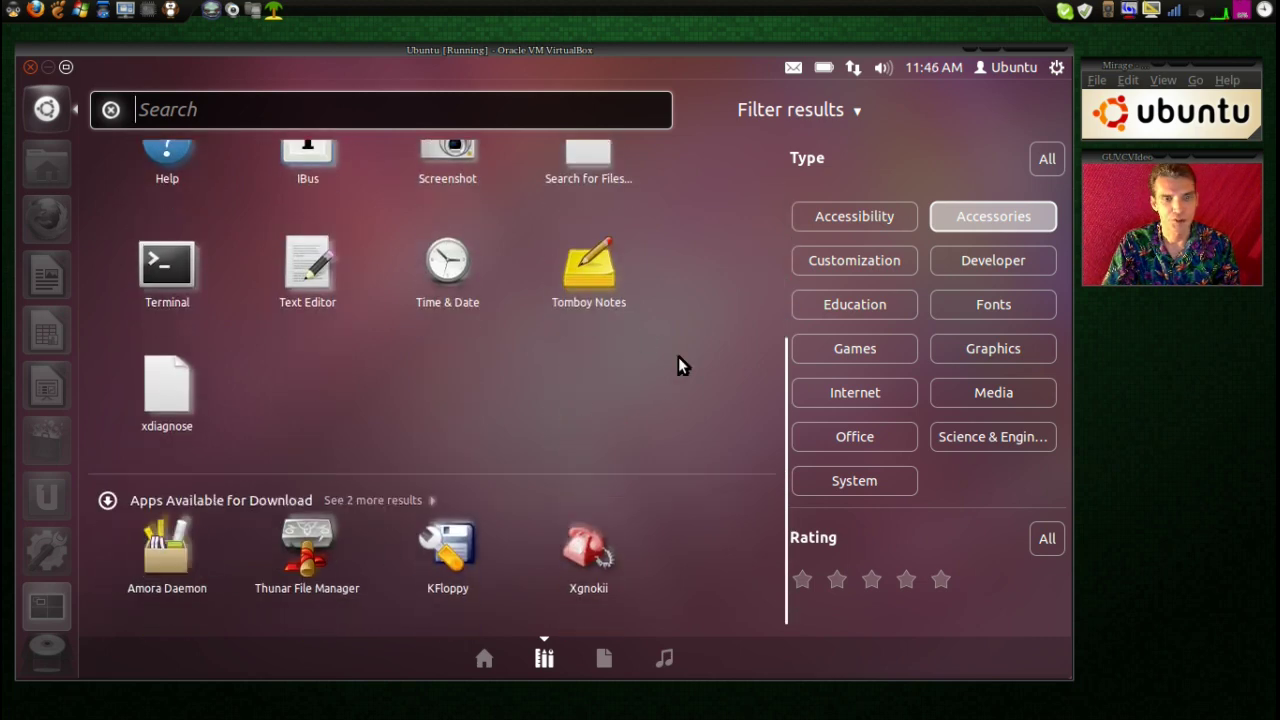
scroll(678, 357, up, 5)
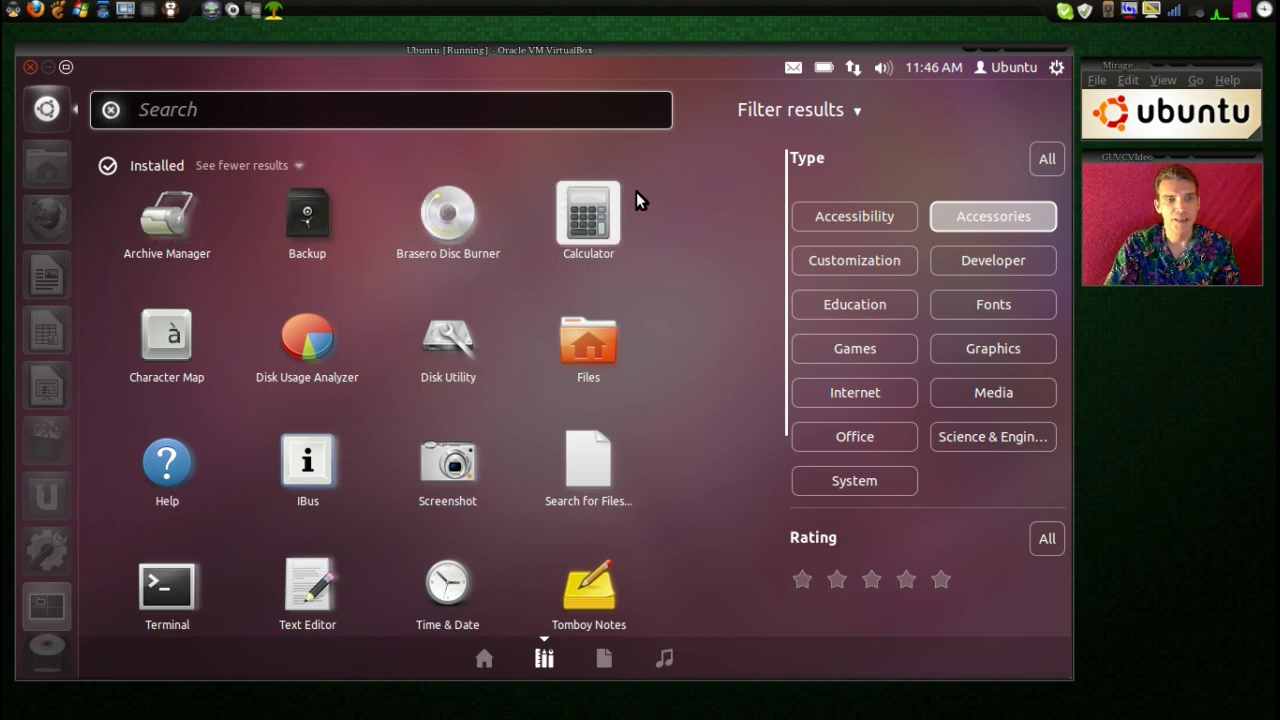
drag(597, 225, 55, 208)
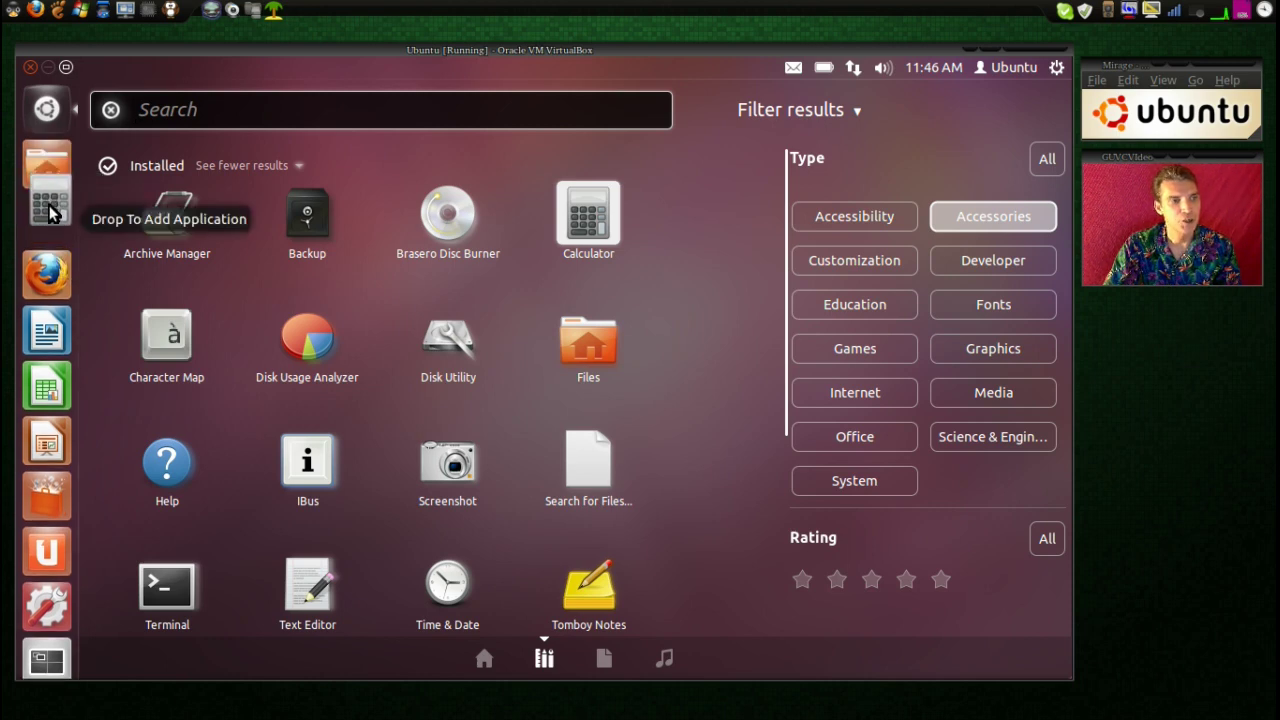
drag(51, 212, 49, 212)
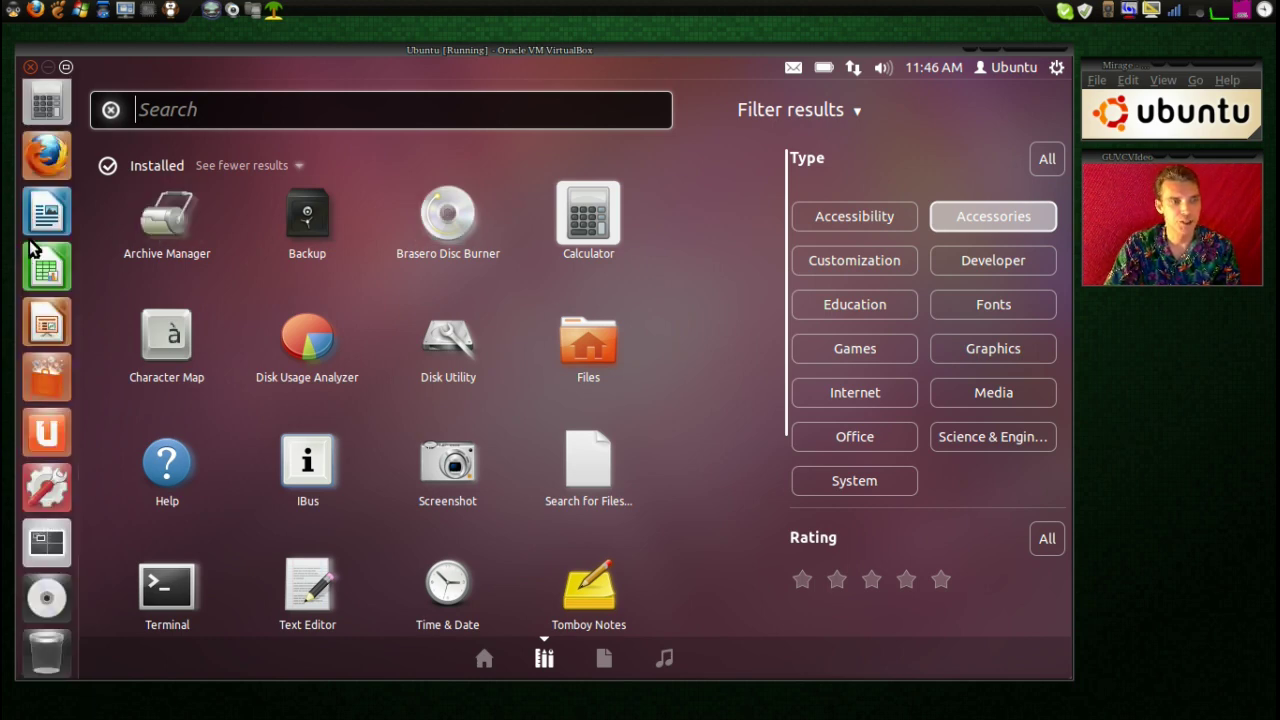
- Check the Customization category, remove its filter, and look through the full list of installed and downloadable applications
click(892, 262)
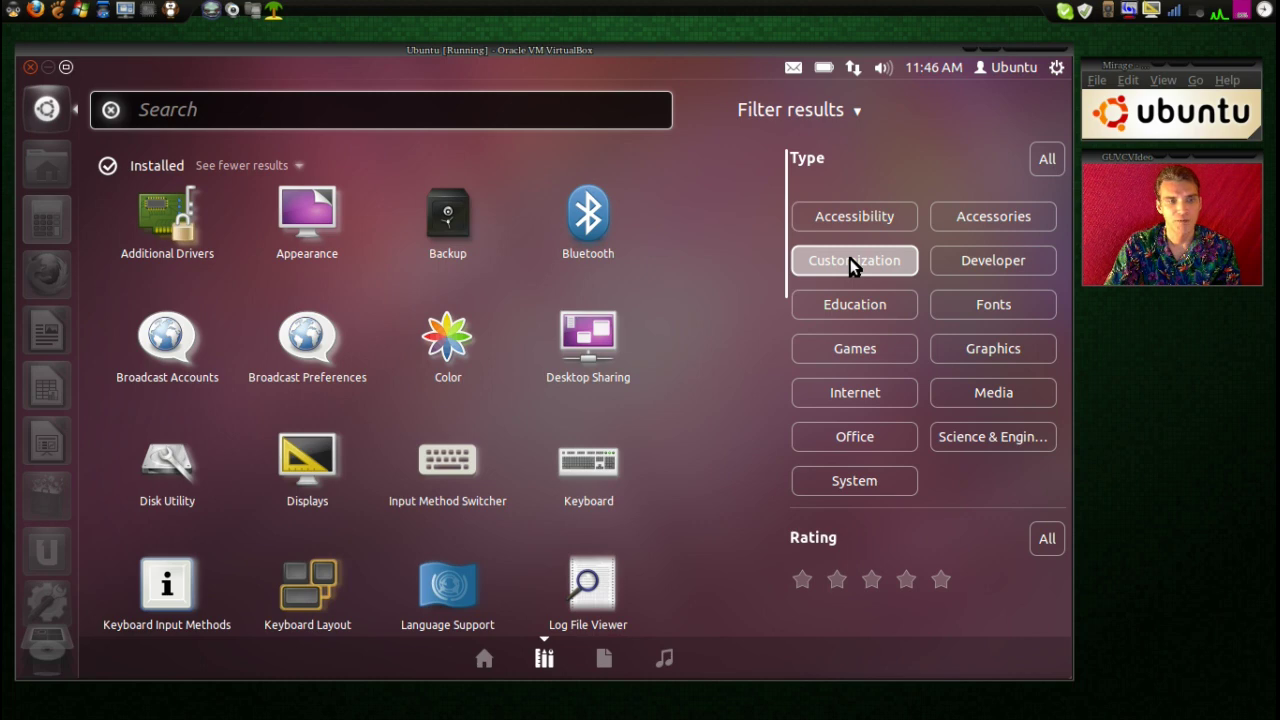
click(852, 264)
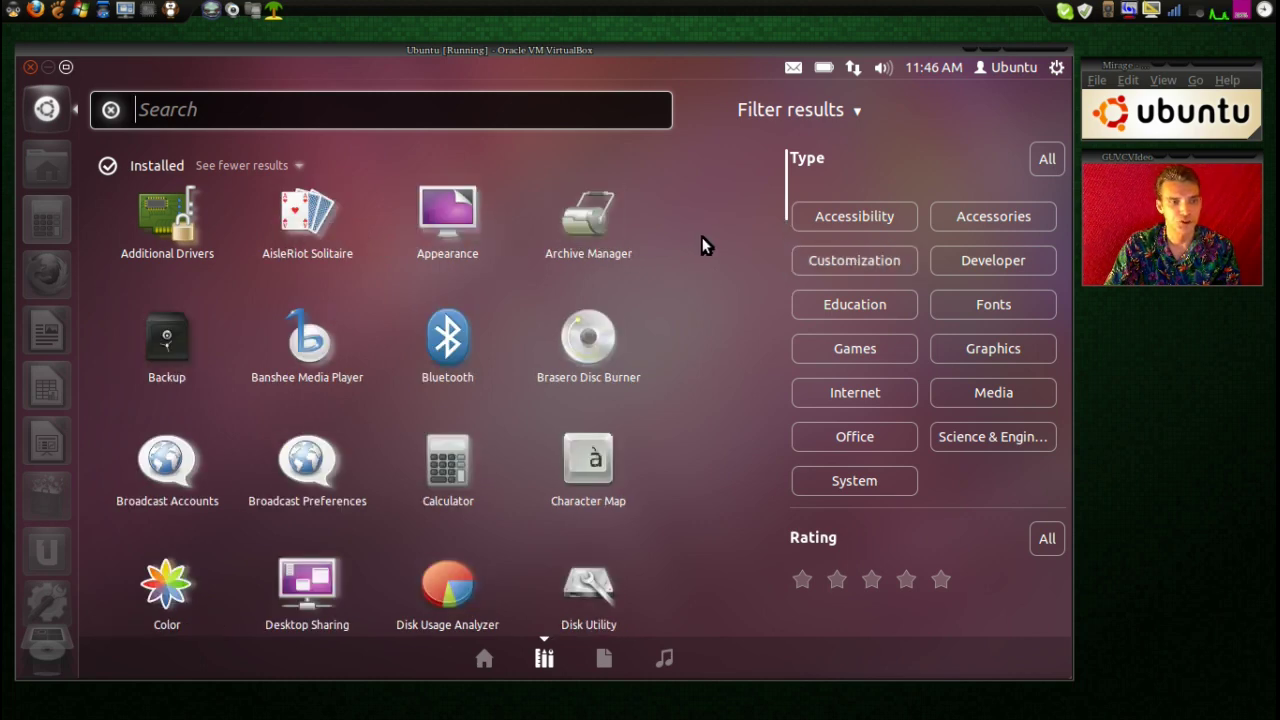
scroll(699, 280, down, 2)
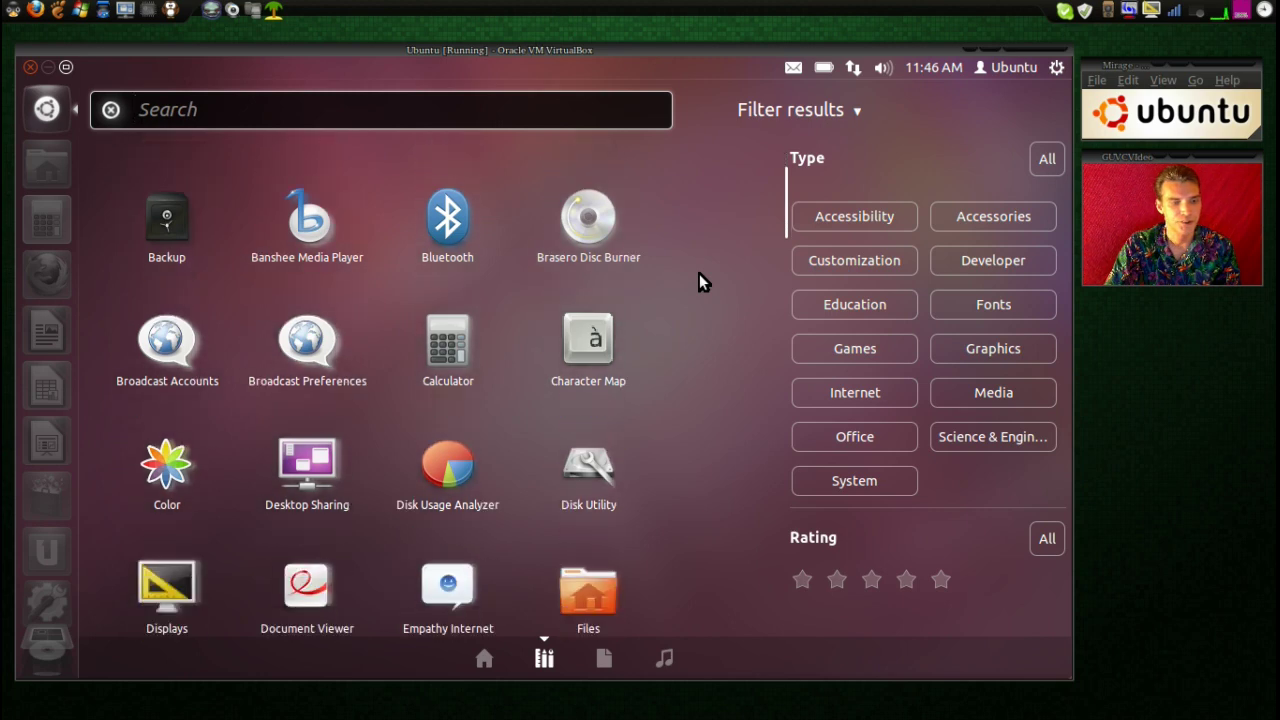
scroll(699, 273, down, 1)
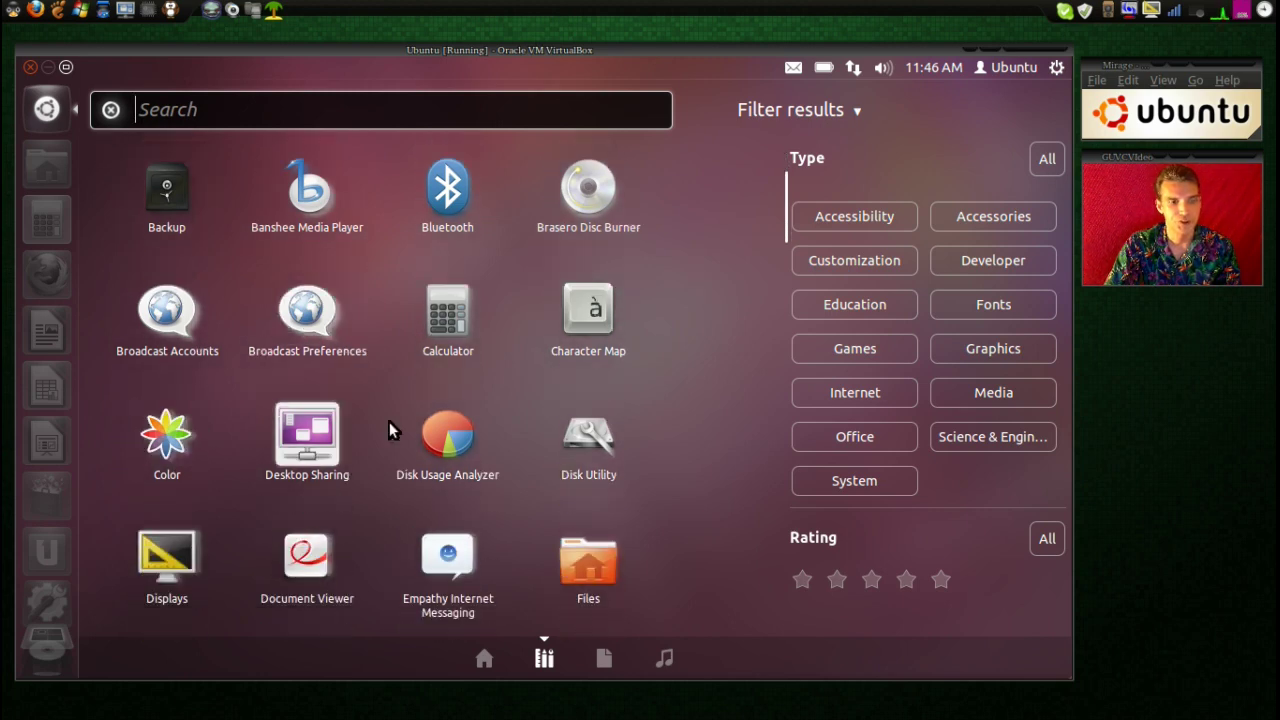
scroll(640, 436, down, 3)
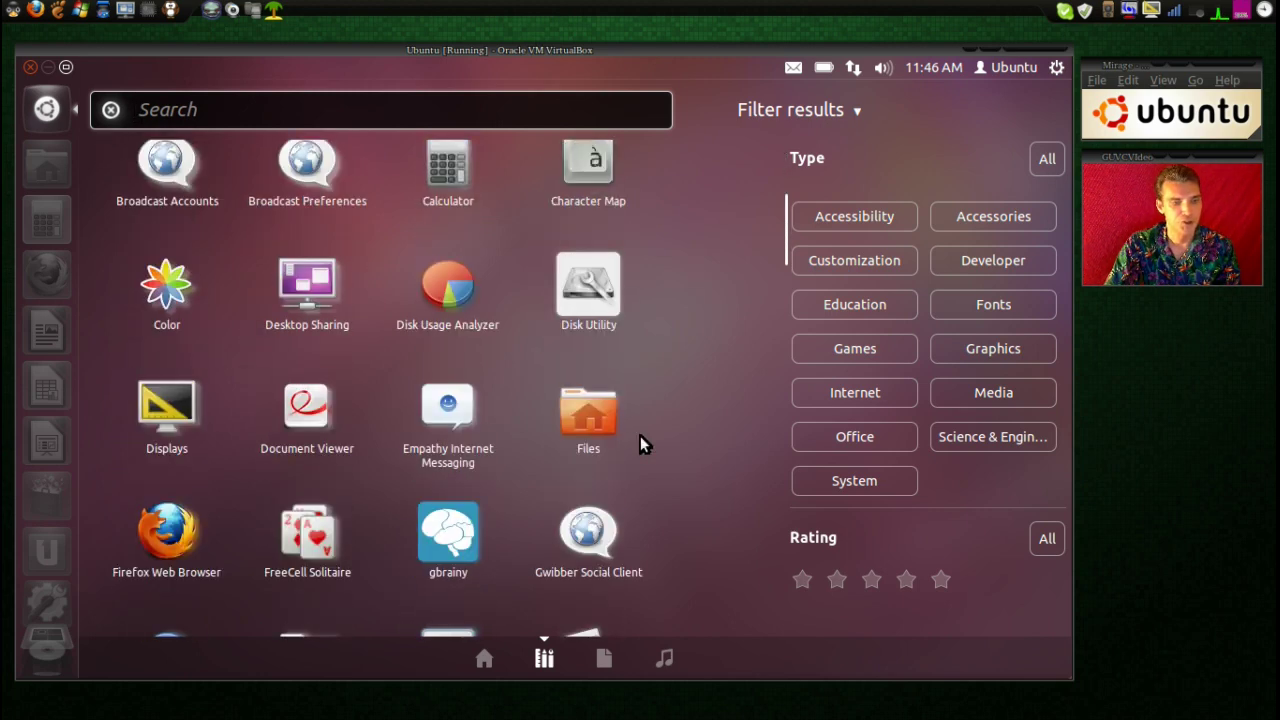
scroll(640, 436, down, 4)
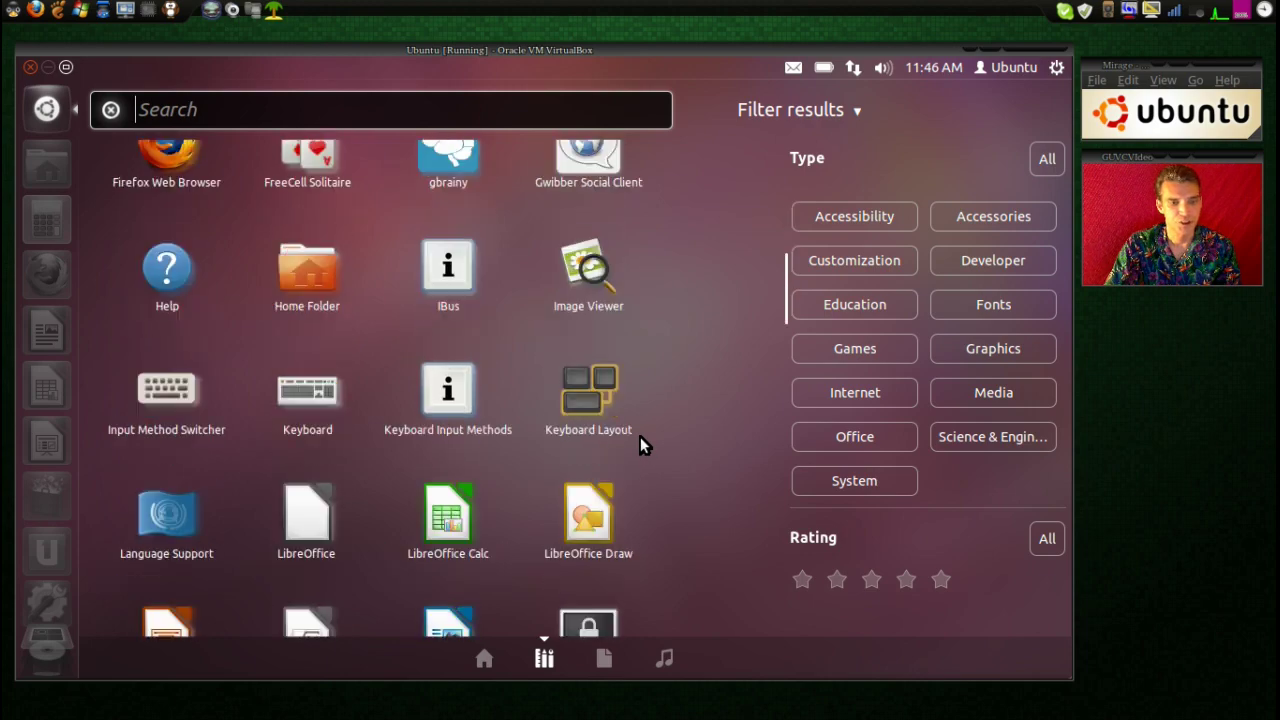
scroll(640, 437, down, 5)
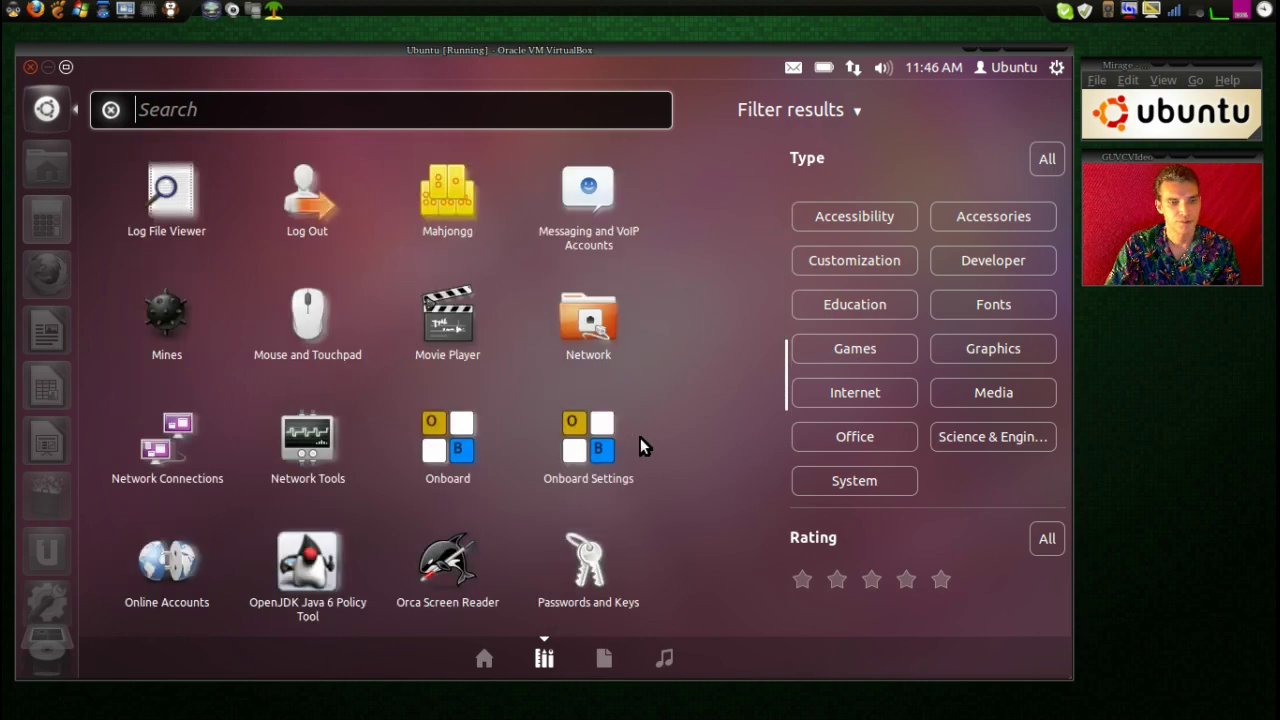
scroll(640, 437, down, 5)
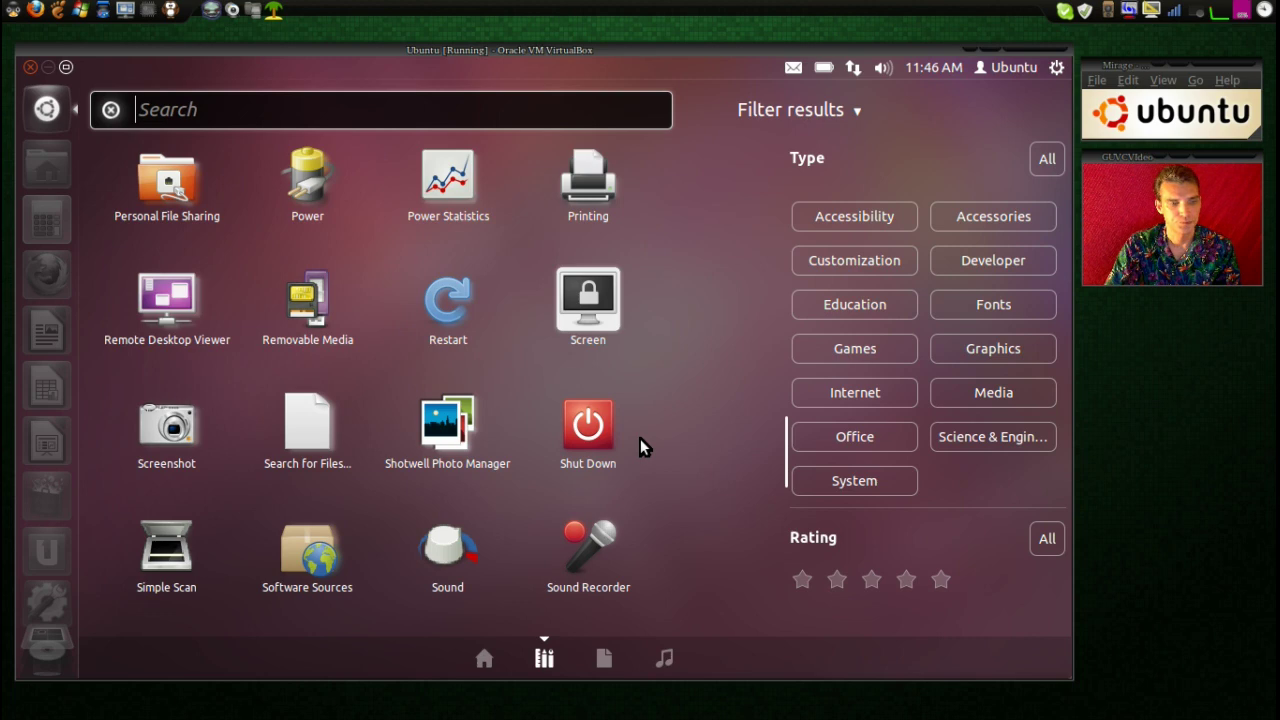
scroll(640, 438, down, 5)
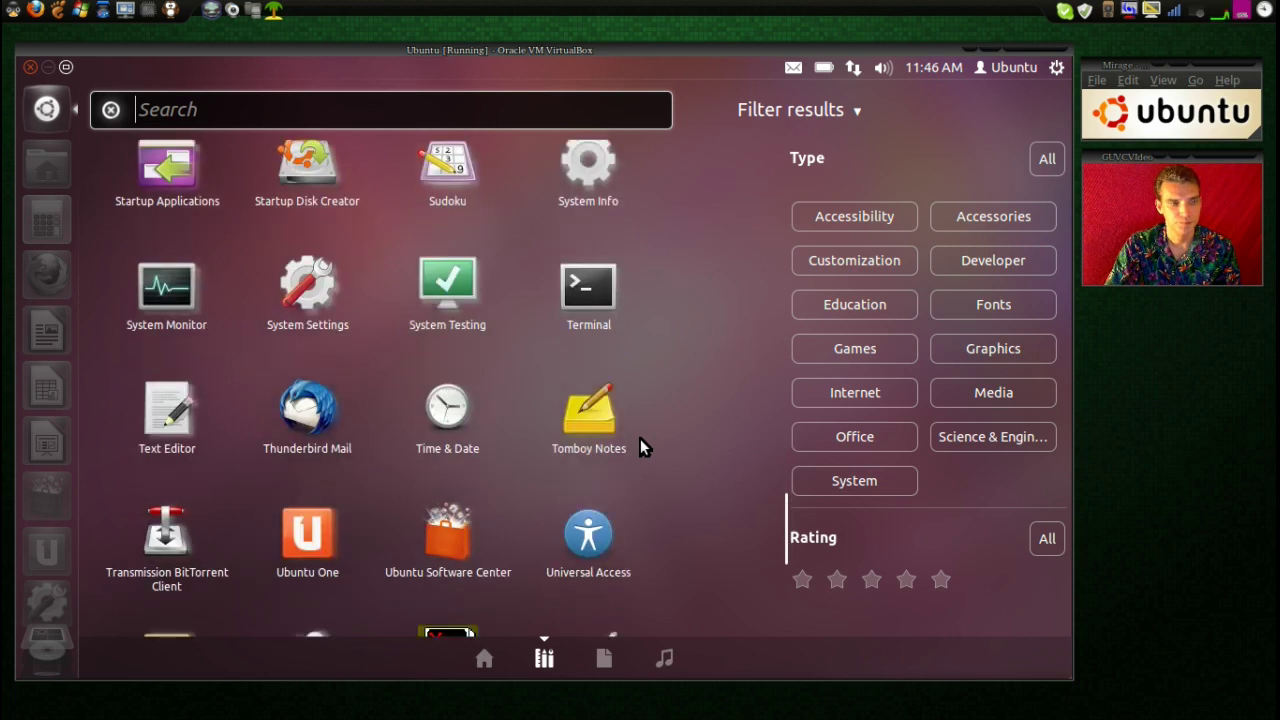
scroll(640, 438, down, 3)
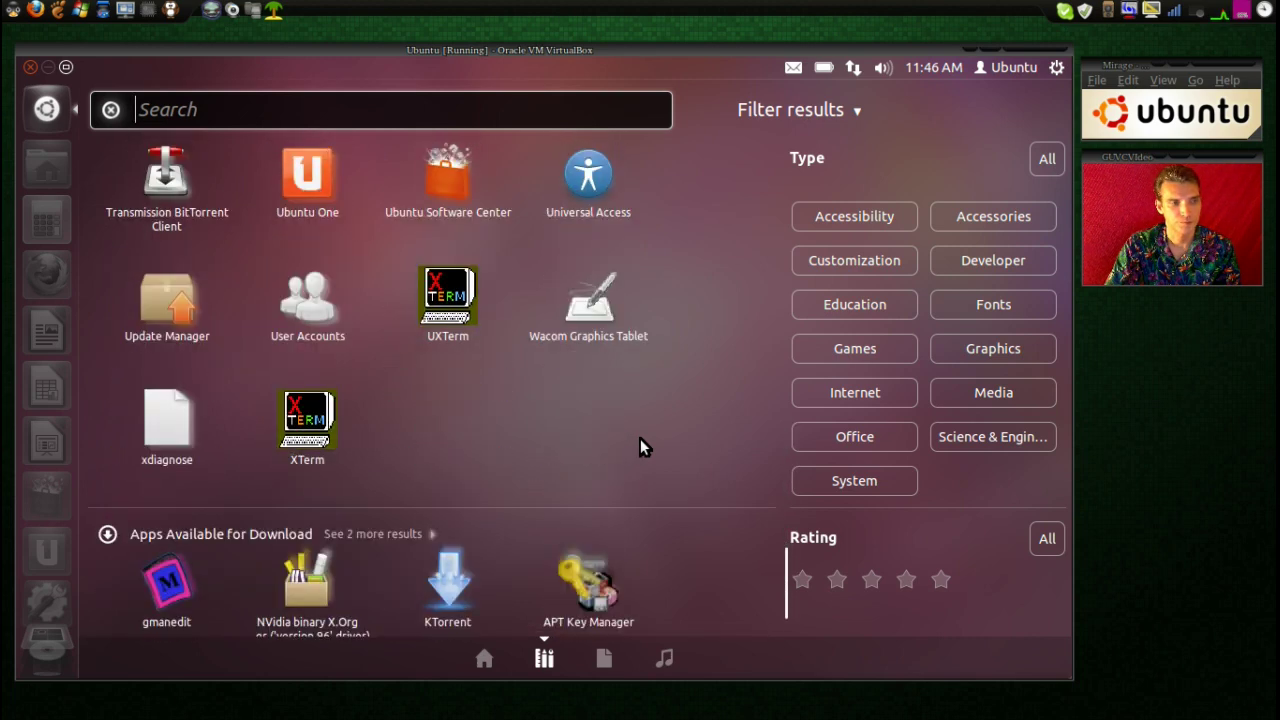
scroll(640, 438, down, 1)
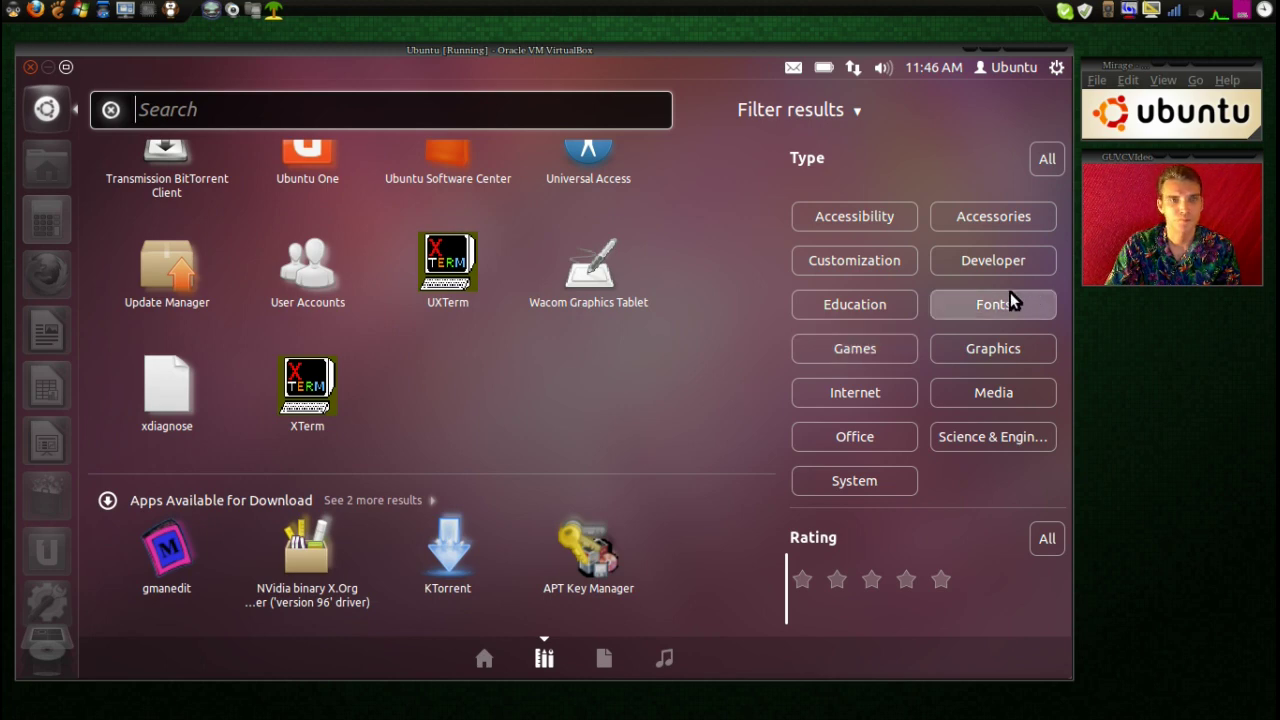
- Browse the applications by type through Developer, Education, Fonts, Graphics, Internet, Media and Office
click(968, 264)
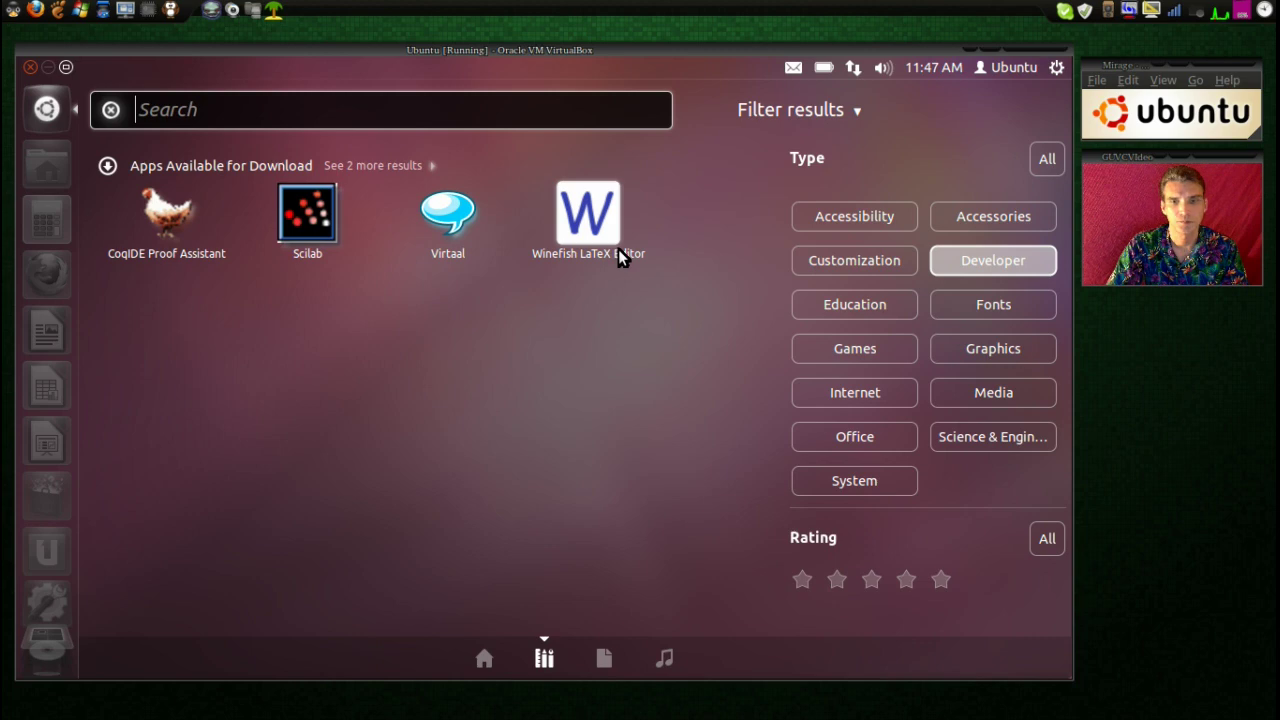
click(874, 302)
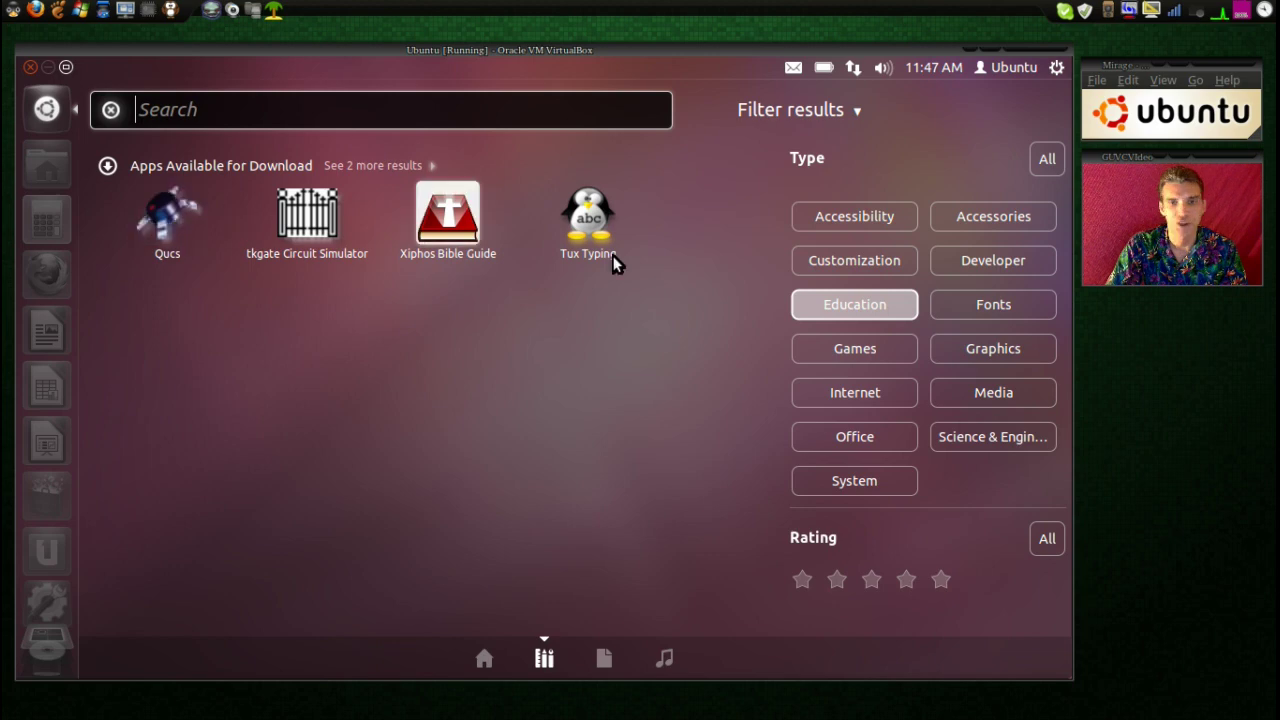
click(976, 308)
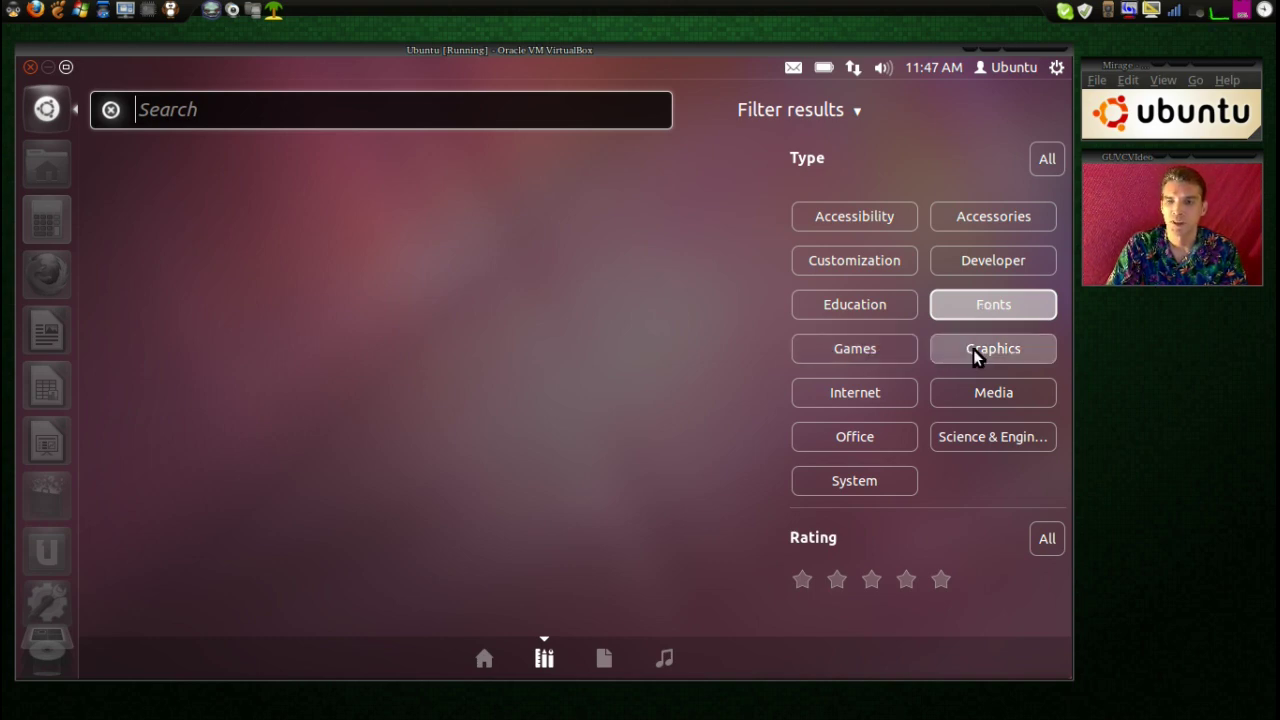
click(973, 349)
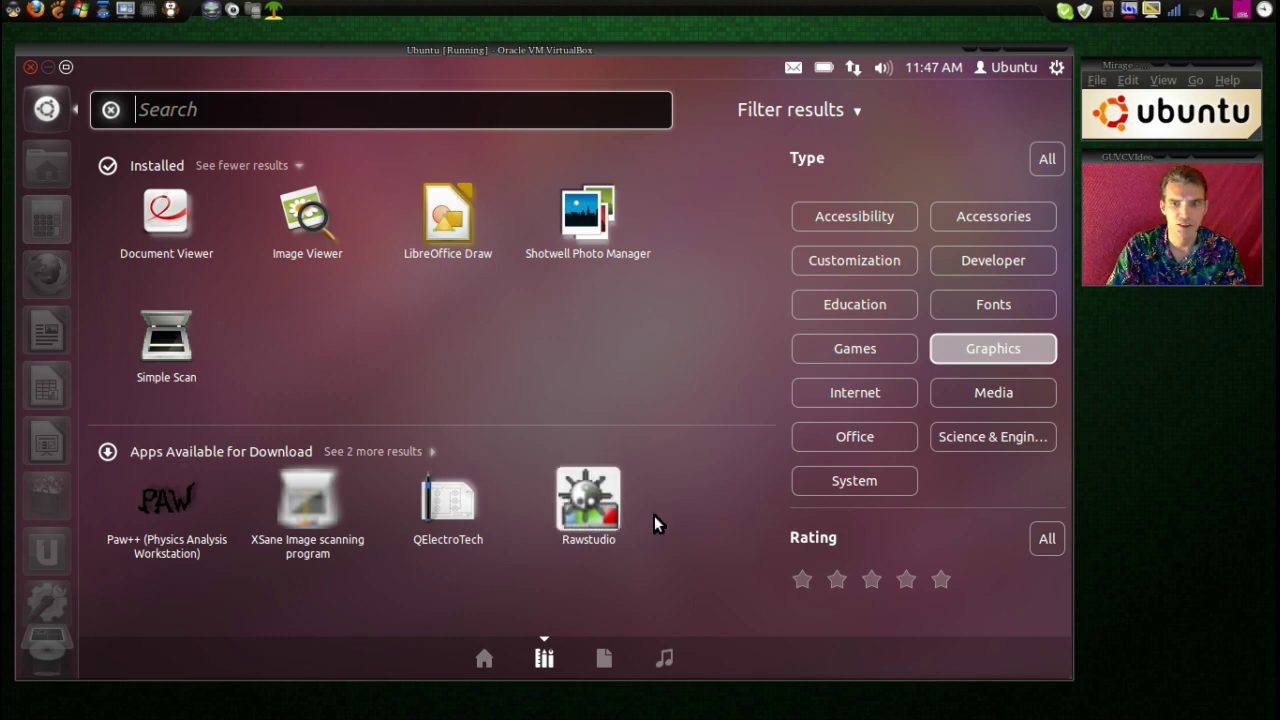
click(849, 398)
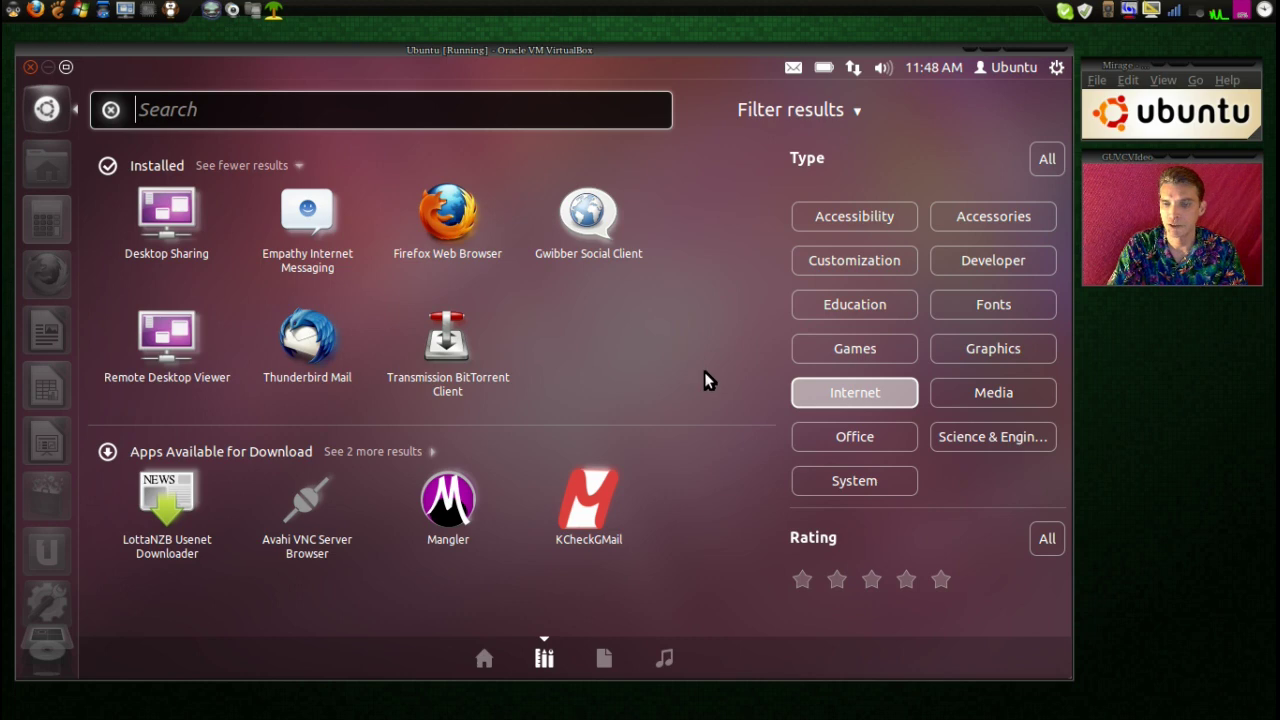
click(977, 391)
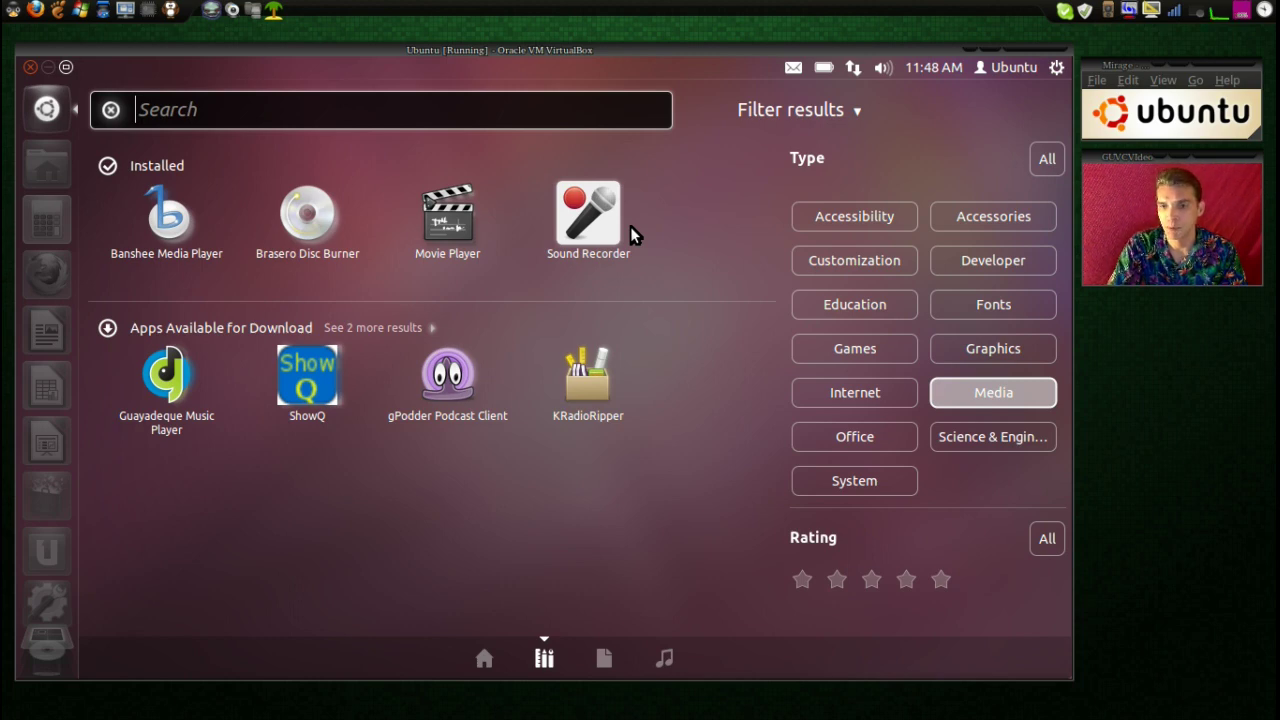
click(832, 440)
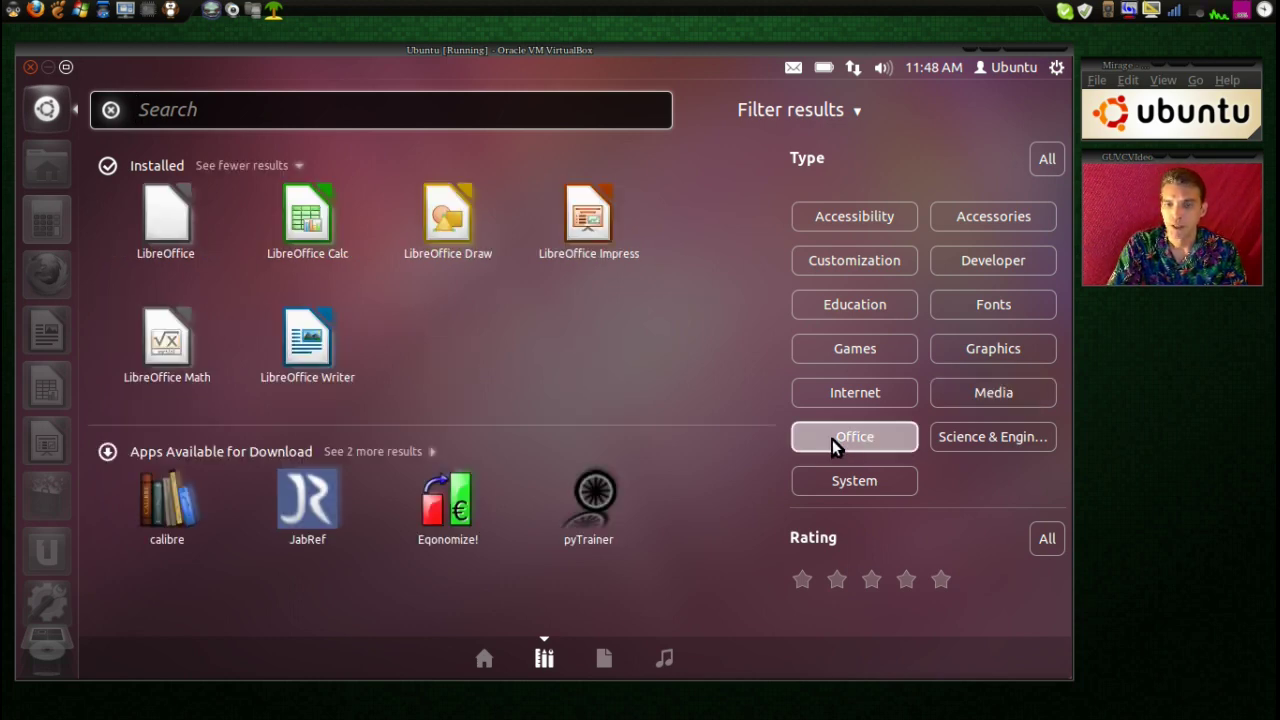
- Browse the Science & Engineering and System application types, look through the installed system tools, and close the Dash
click(965, 440)
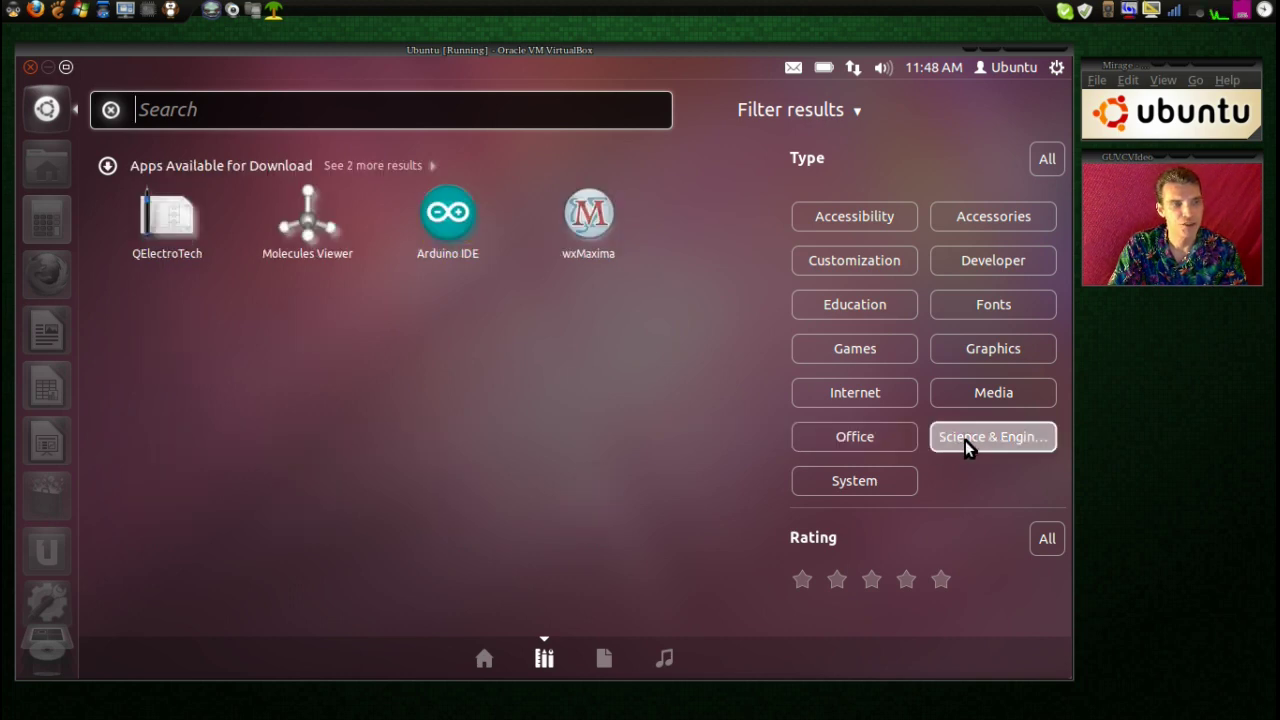
click(872, 480)
scroll(732, 401, down, 1)
scroll(732, 401, down, 5)
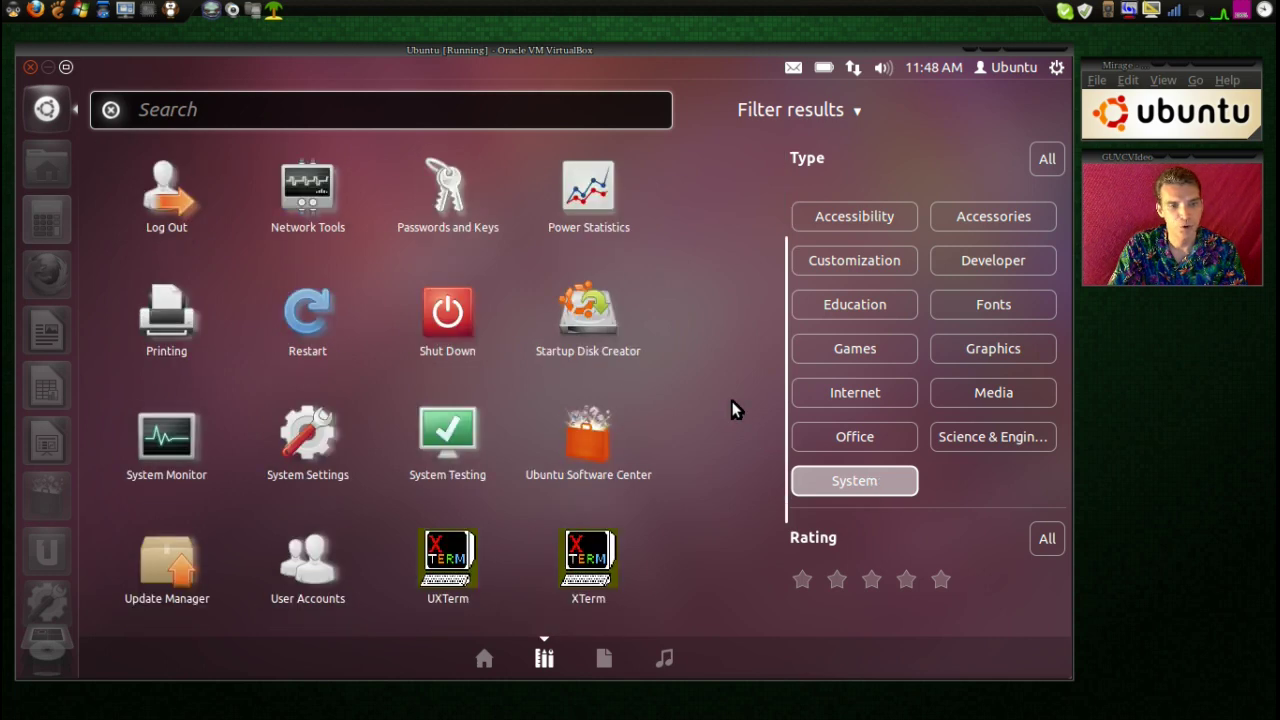
scroll(731, 400, up, 6)
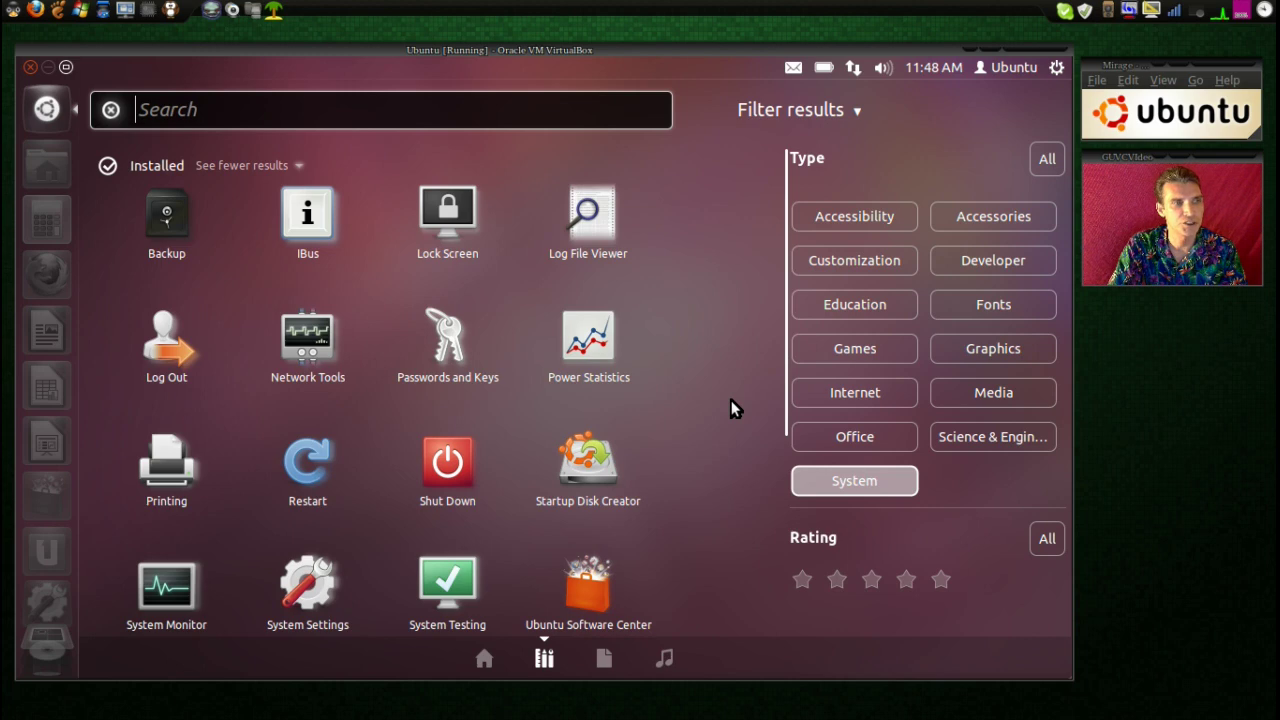
click(30, 67)
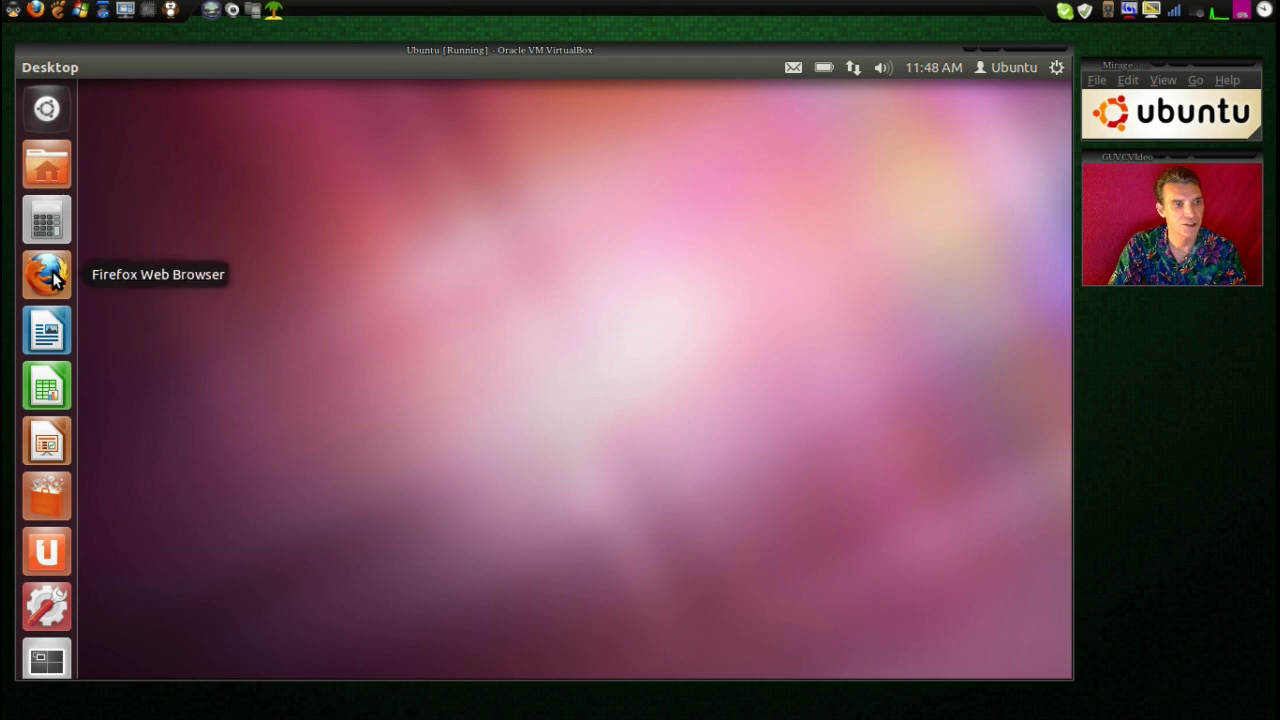
- Open LibreOffice Writer from the launcher, look over its blank document and reposition the window slightly, and close it
click(47, 333)
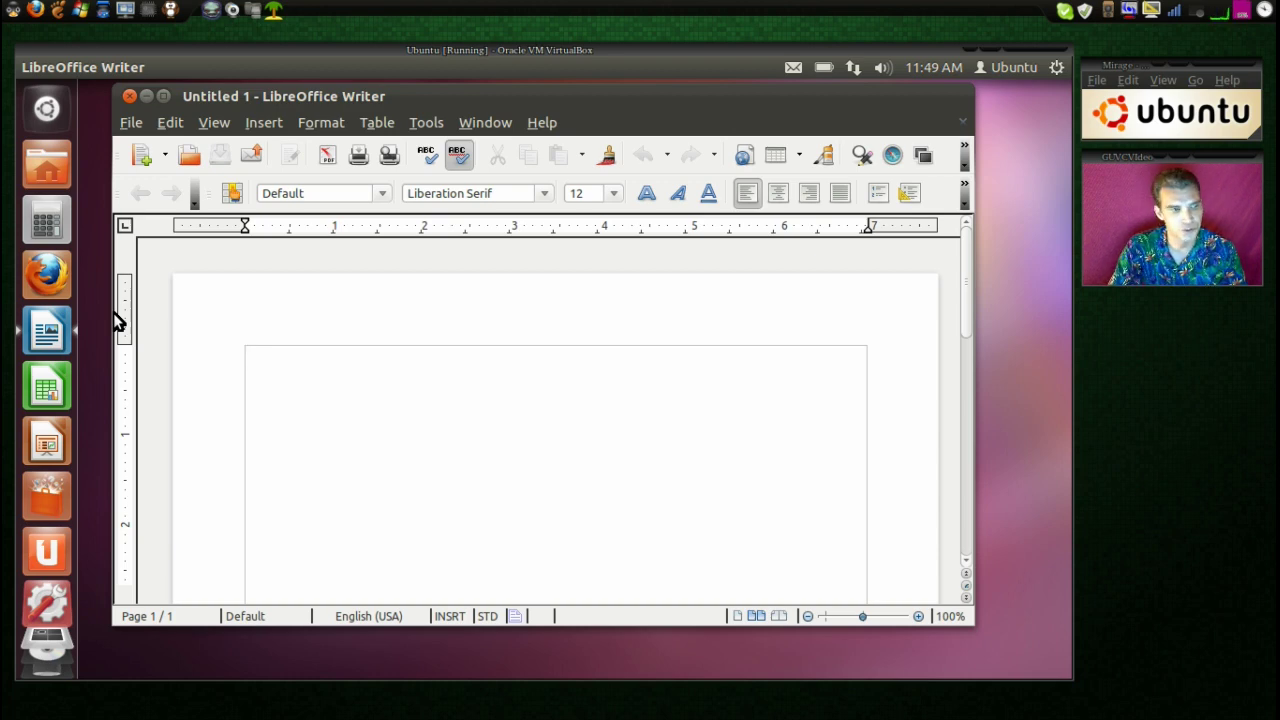
scroll(471, 451, down, 5)
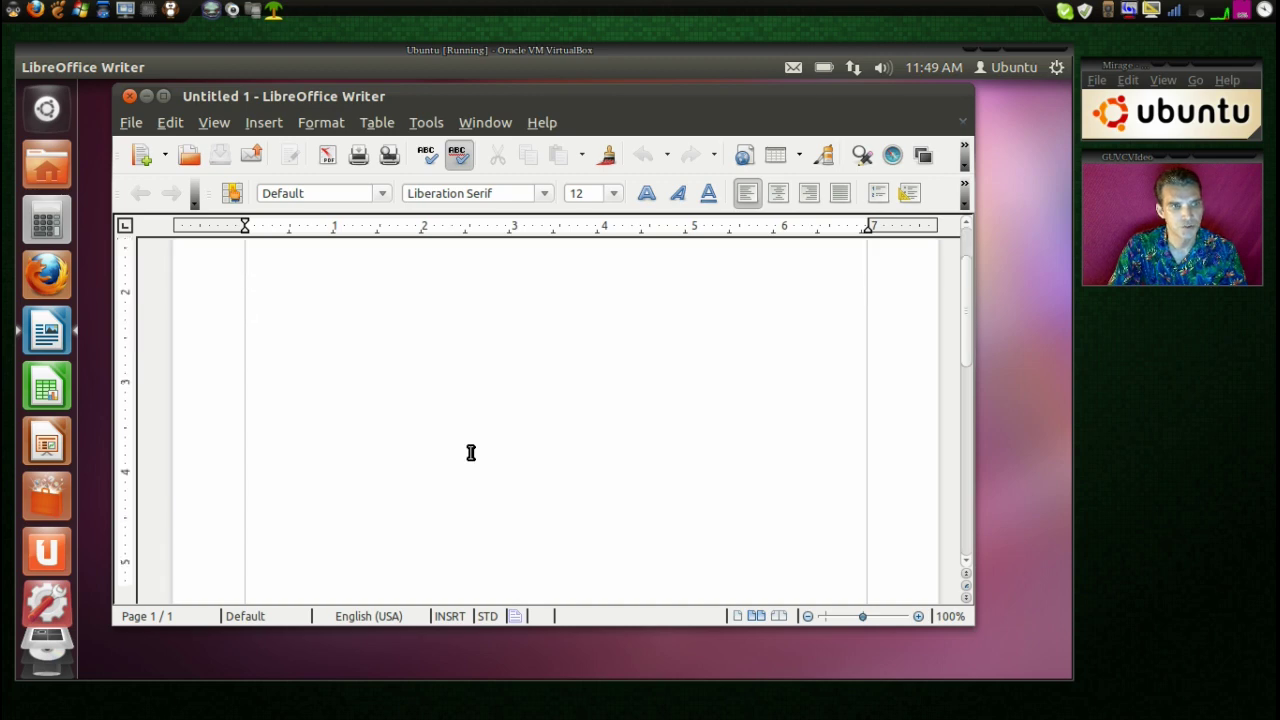
scroll(471, 453, up, 5)
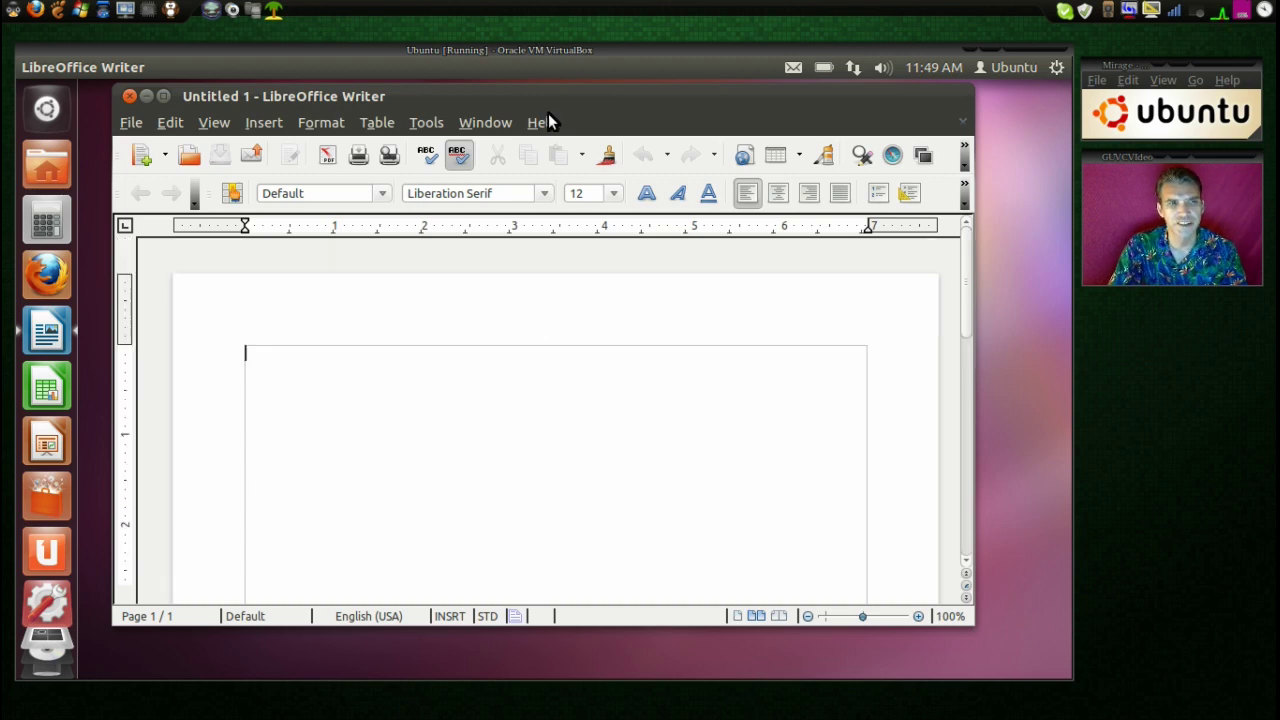
mouse_move(547, 91)
mouse_down()
mouse_move(534, 114)
mouse_move(558, 113)
mouse_up()
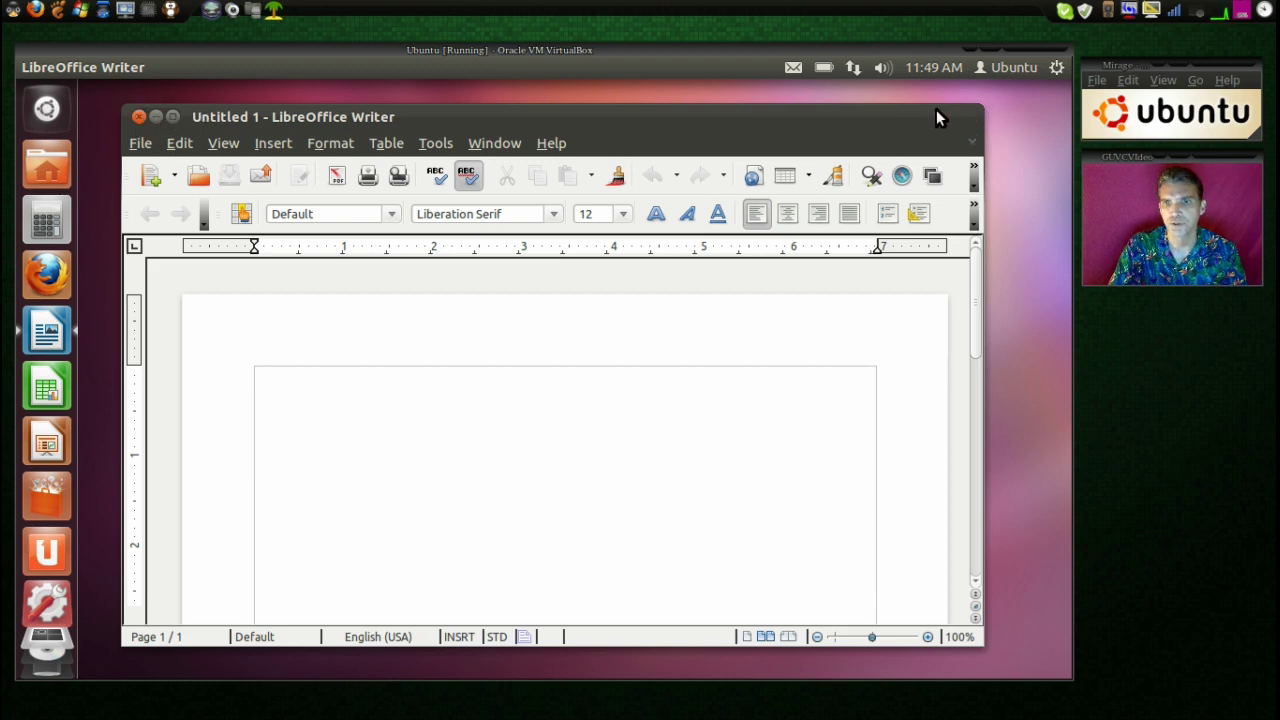
click(138, 118)
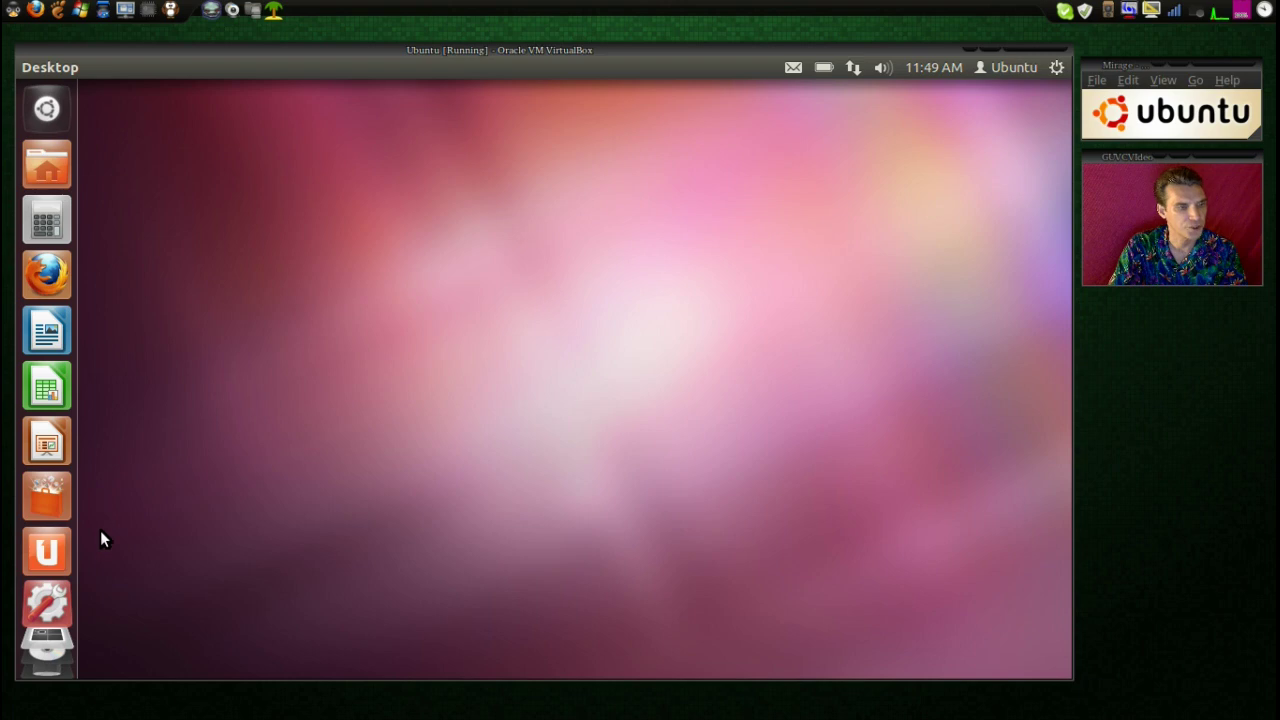
- Launch Ubuntu Software Center, check its launcher options without changing them, and shift its window slightly across the desktop
click(44, 497)
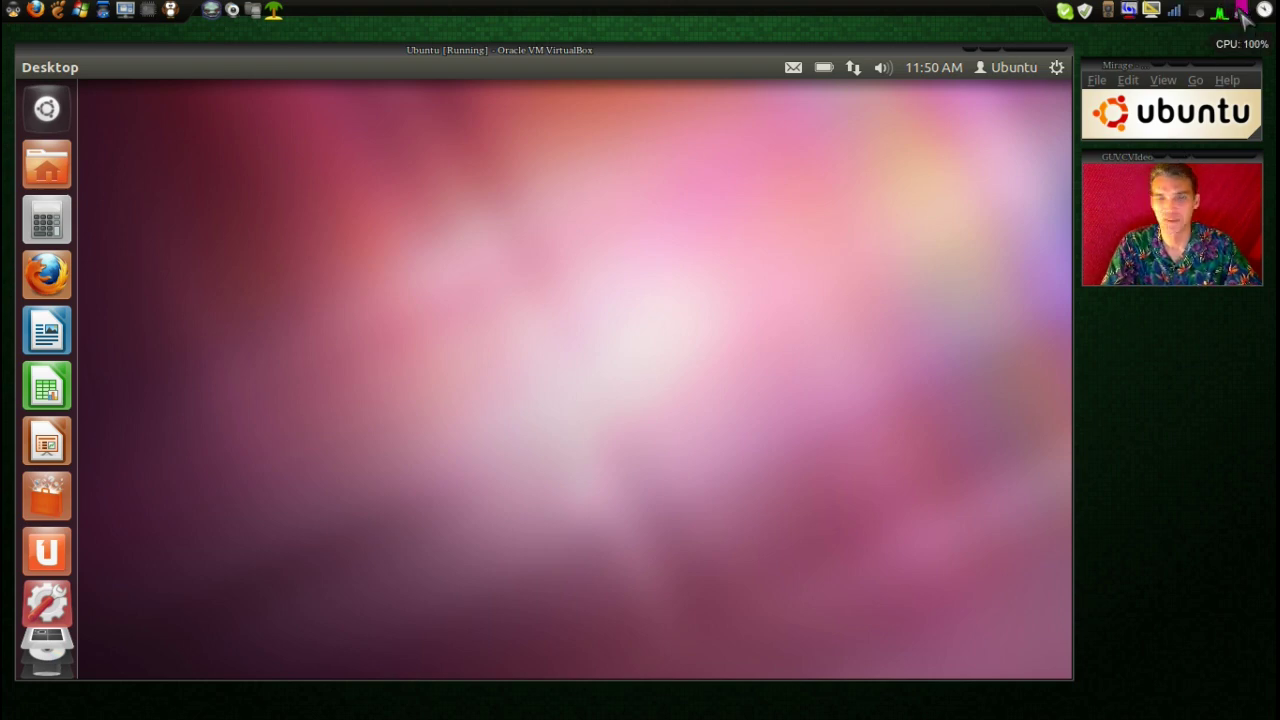
click(50, 495)
right_click(54, 515)
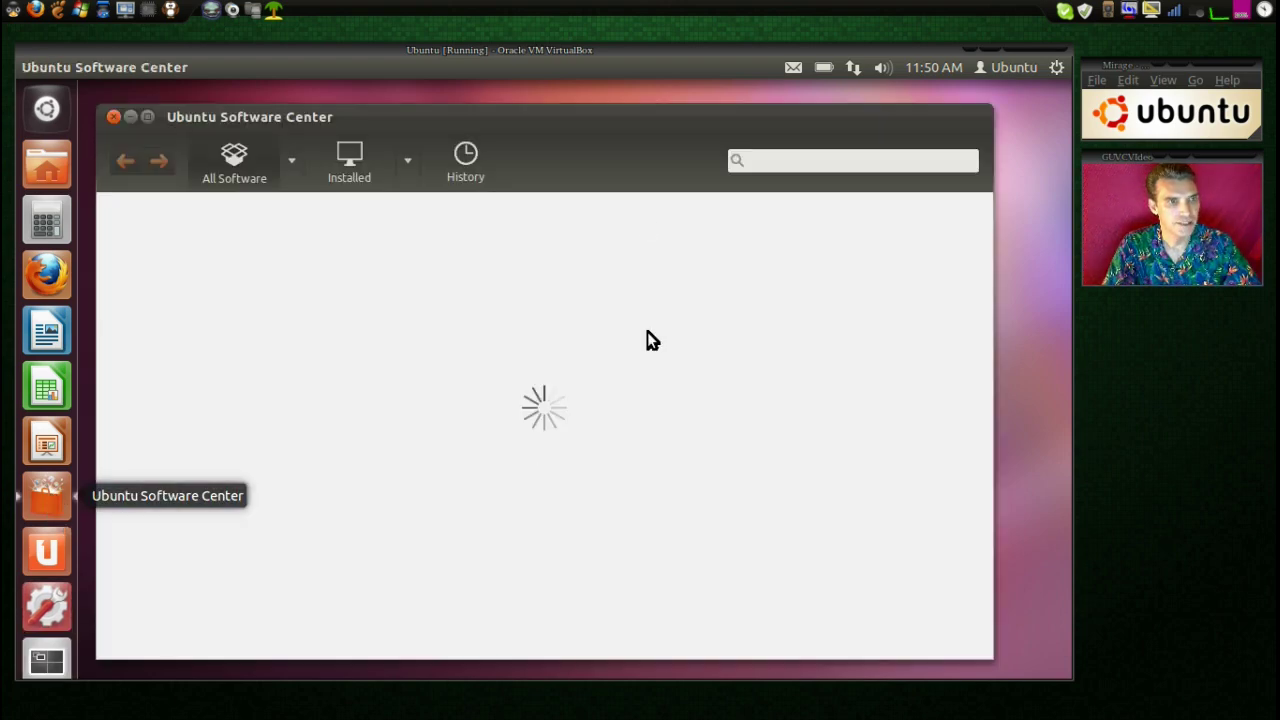
key(Down)
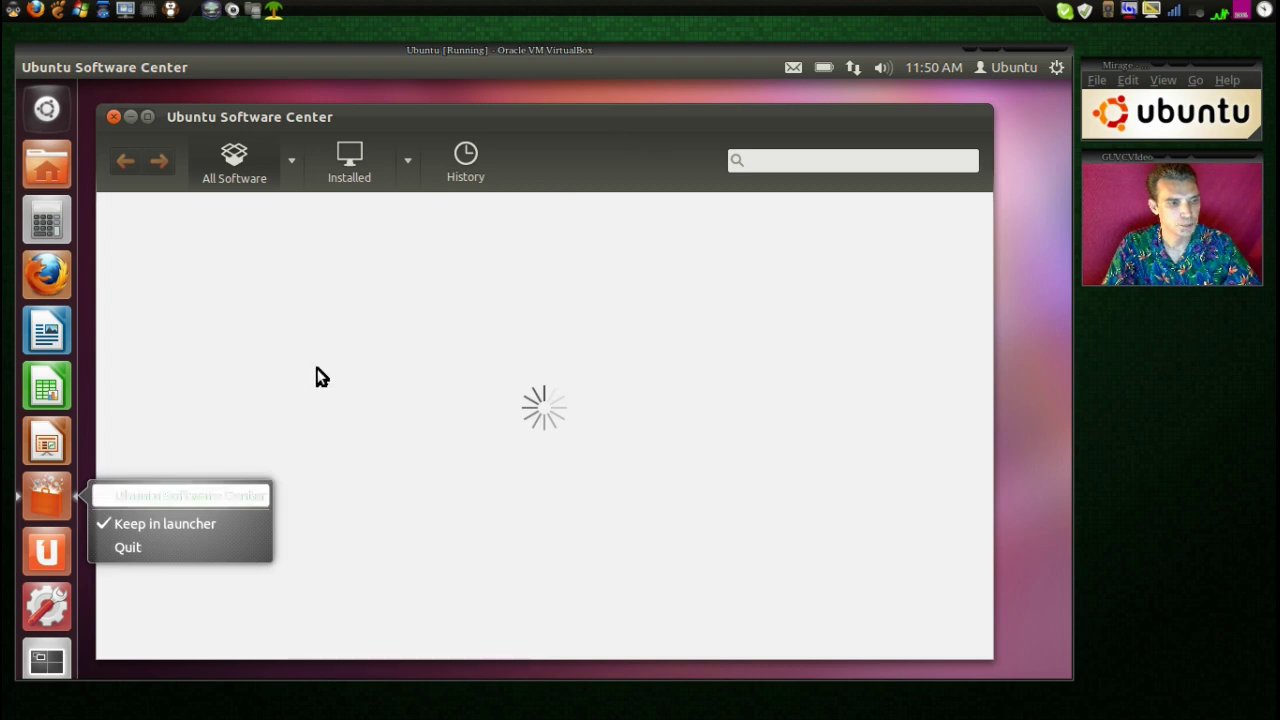
key(Escape)
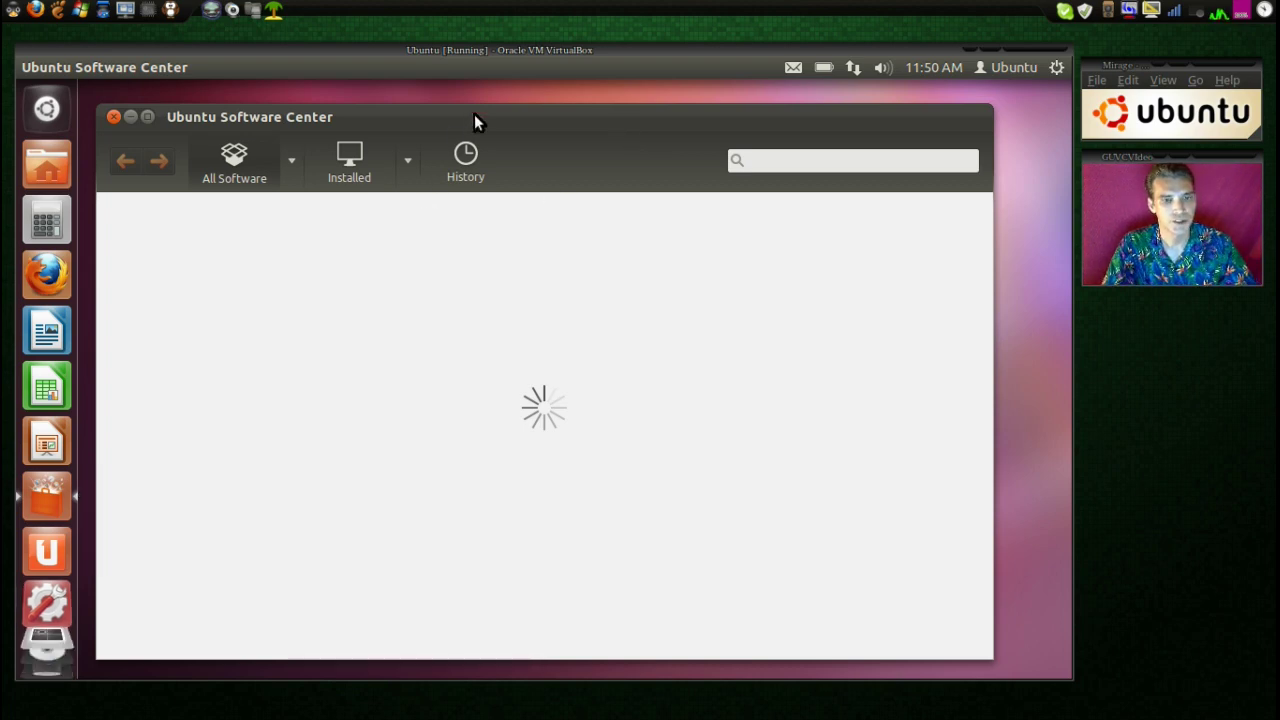
drag(475, 114, 505, 110)
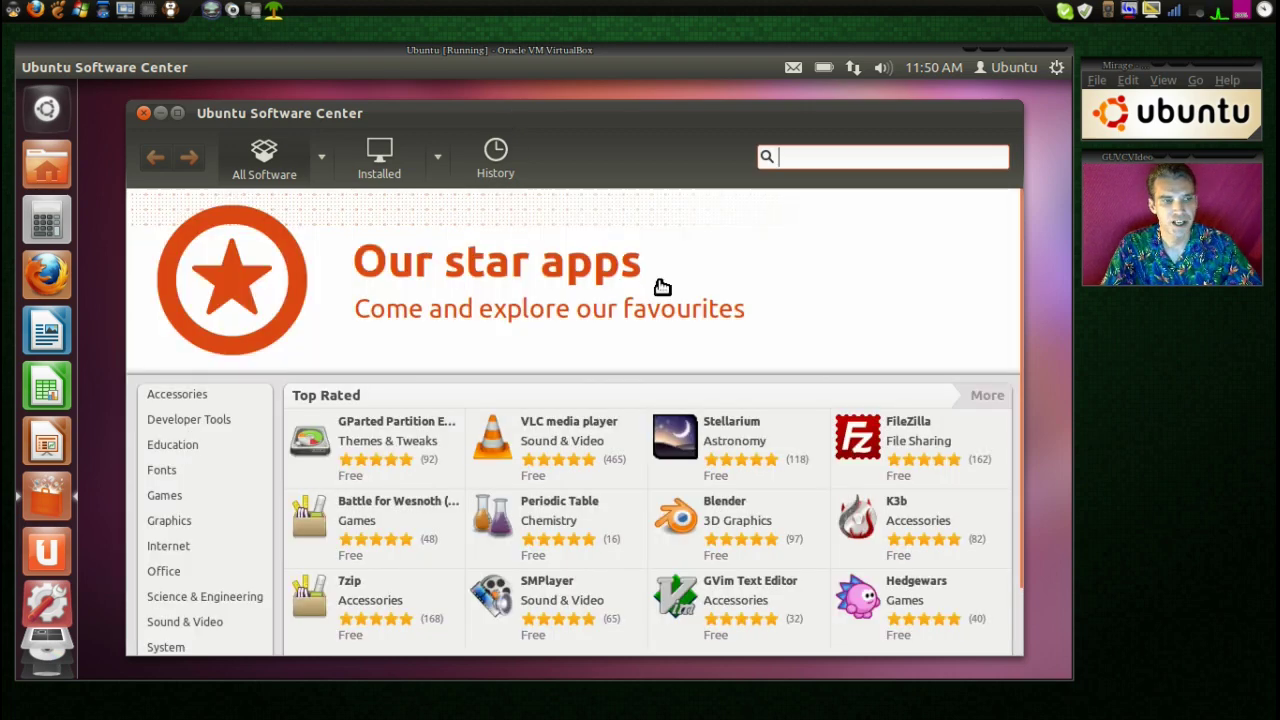
- Look over the Software Center's main page, including the featured banner, software categories and top-rated applications
scroll(662, 287, down, 2)
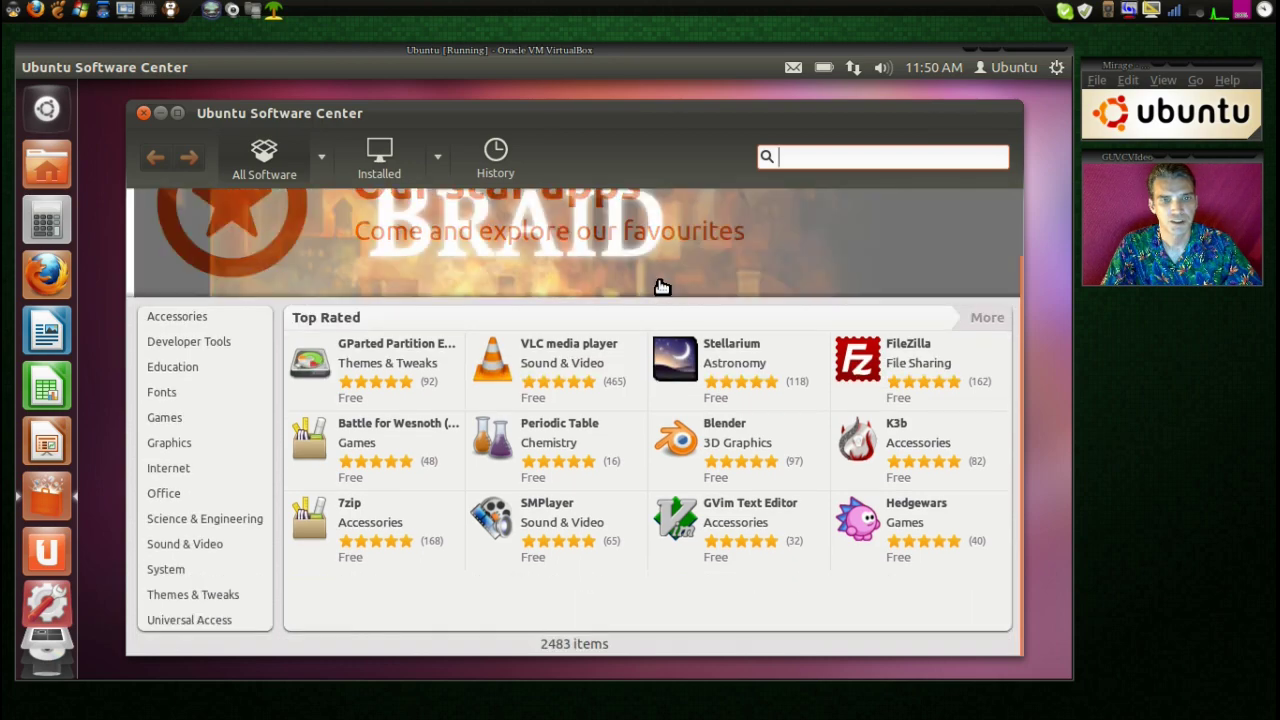
scroll(662, 287, up, 2)
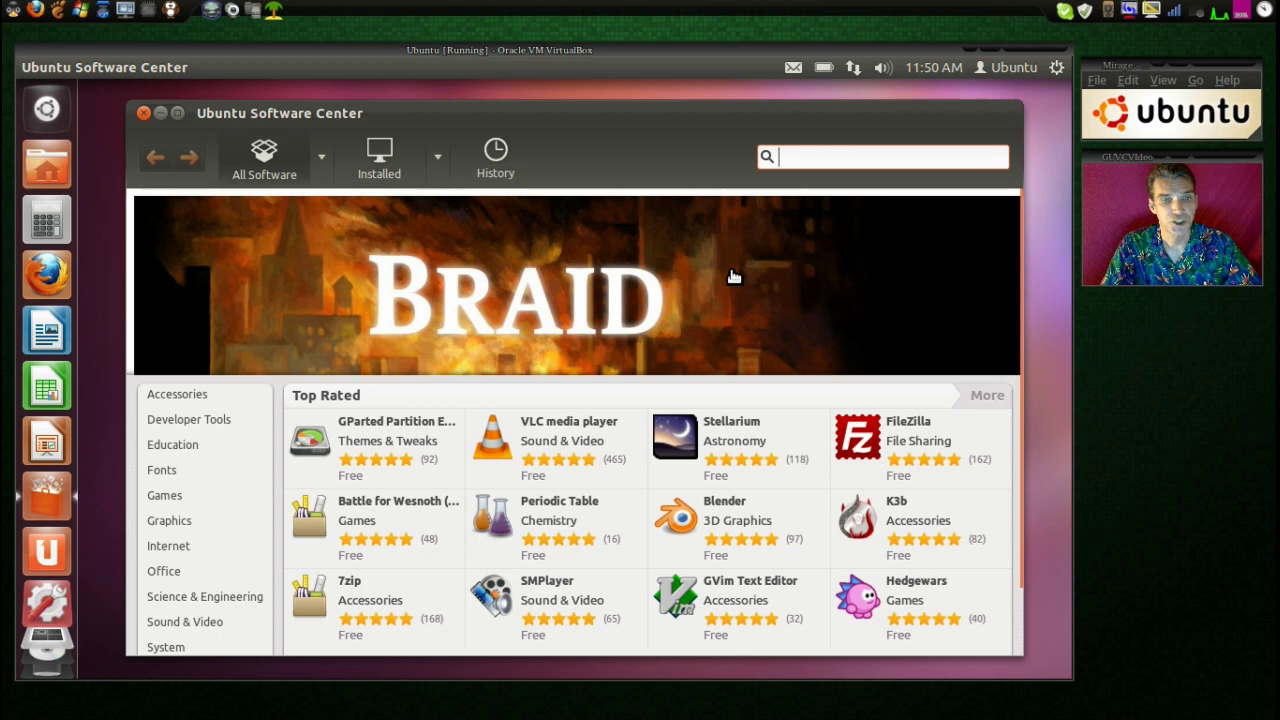
scroll(680, 313, down, 1)
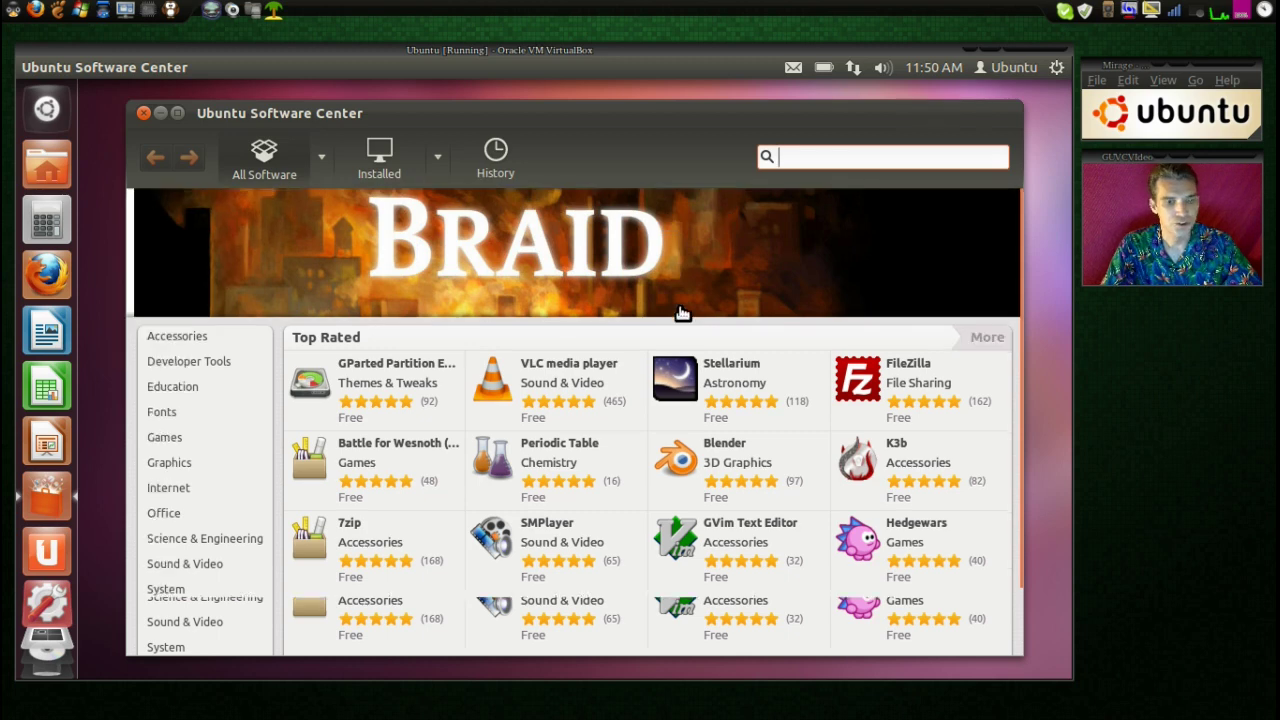
scroll(680, 311, down, 1)
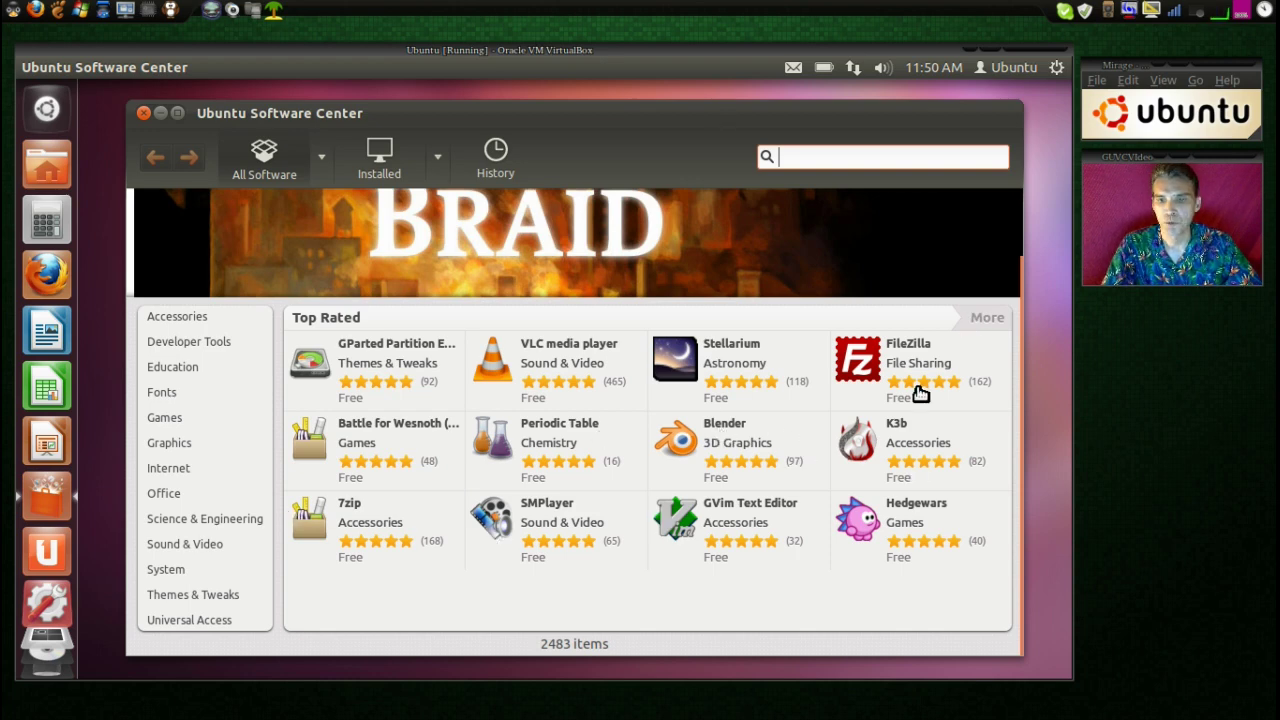
- Open the full Top Rated list, look through its applications, and return to the Software Center's main page
click(991, 319)
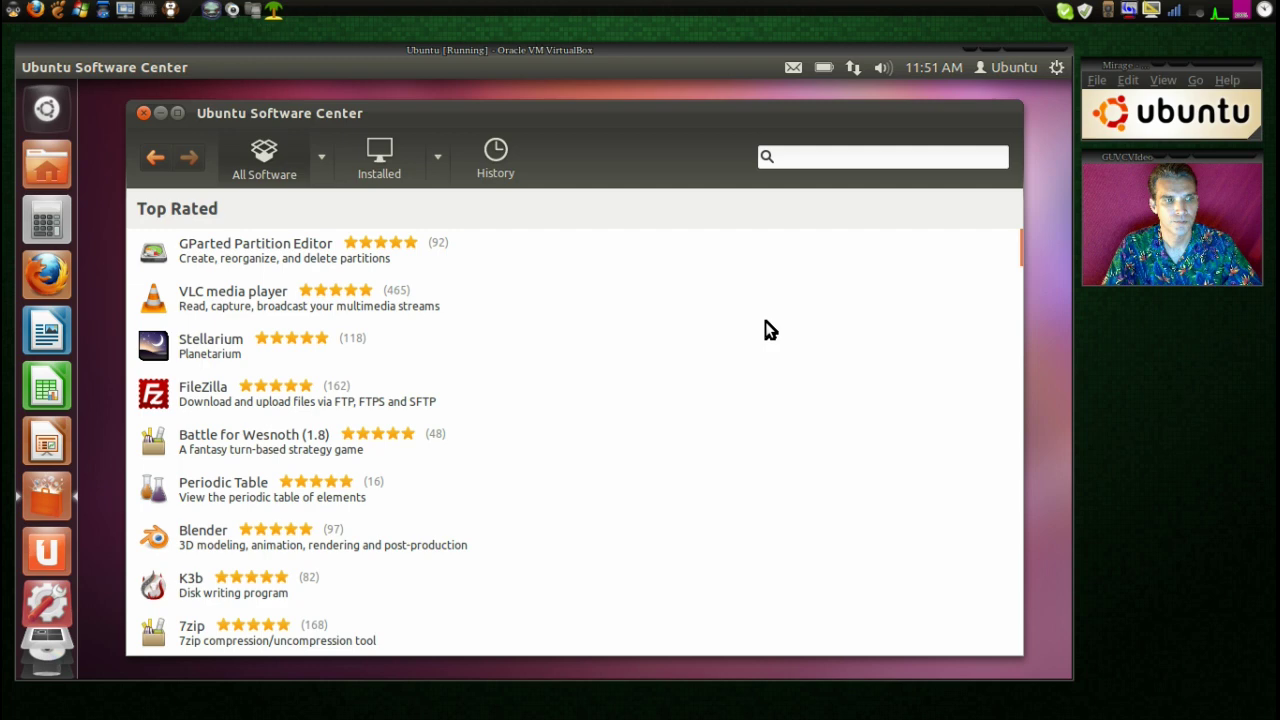
scroll(716, 326, down, 6)
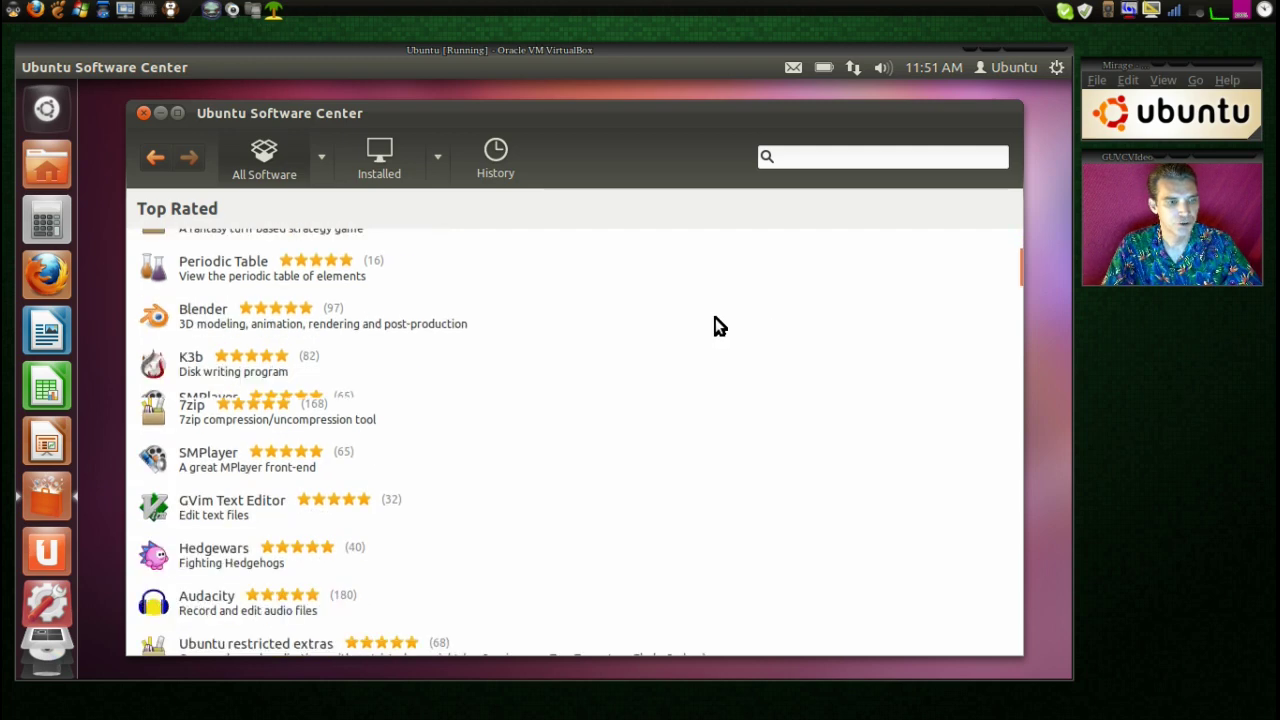
scroll(716, 326, down, 7)
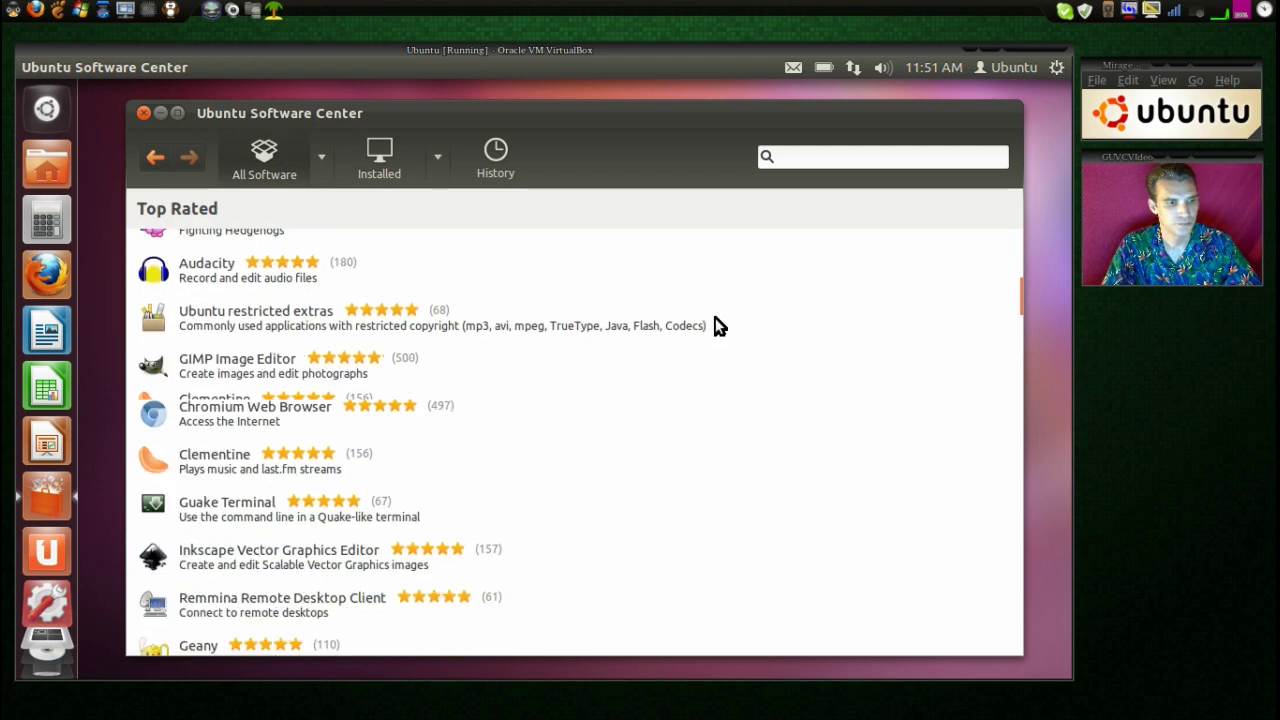
scroll(718, 326, down, 3)
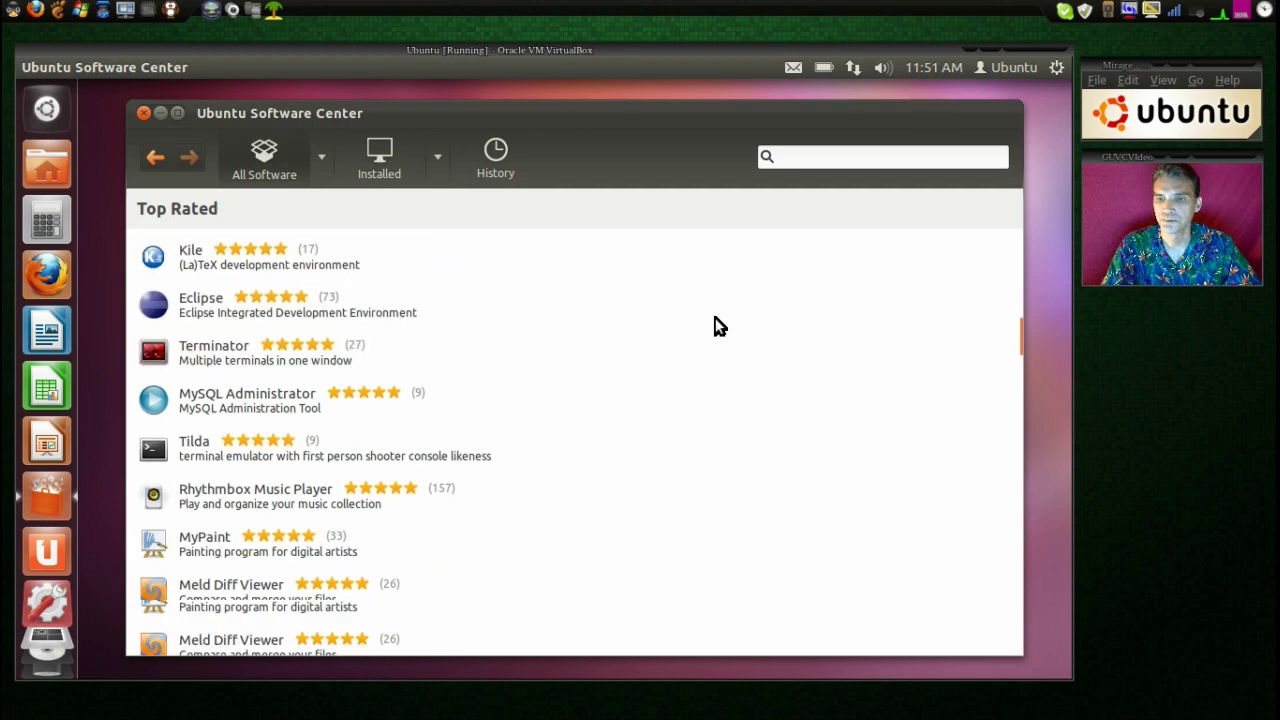
scroll(700, 323, up, 5)
scroll(800, 330, up, 4)
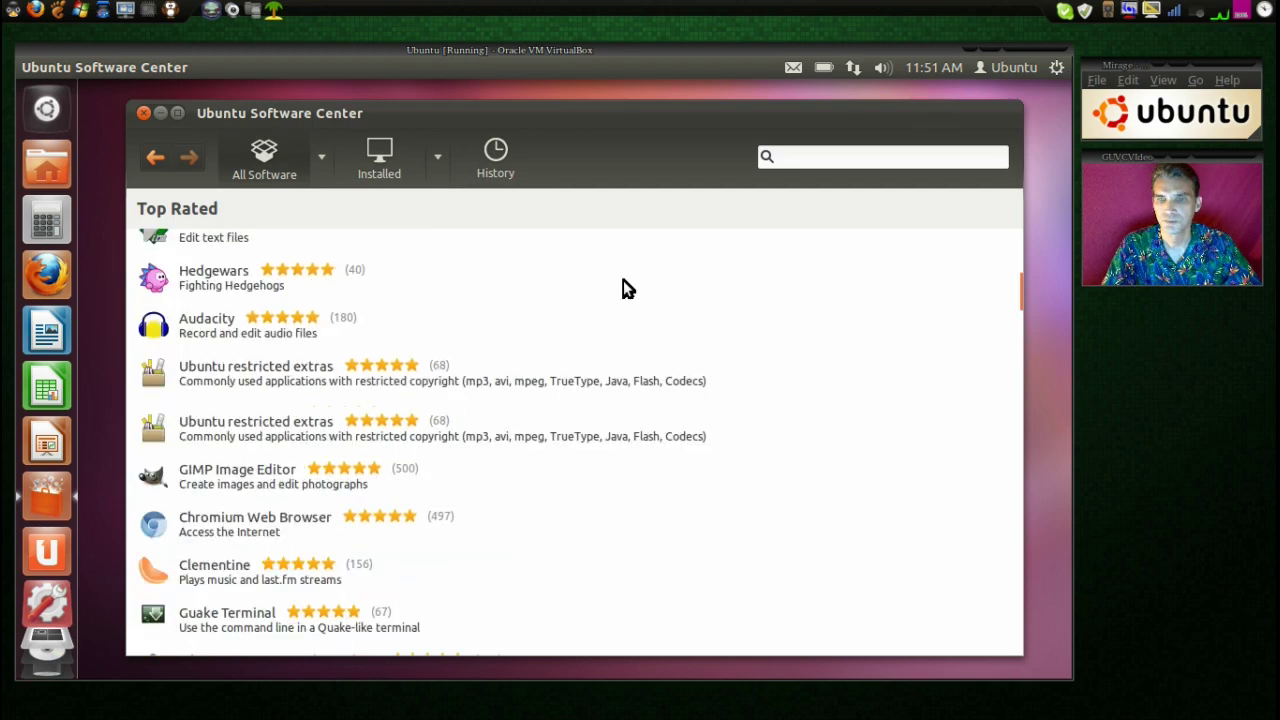
click(155, 160)
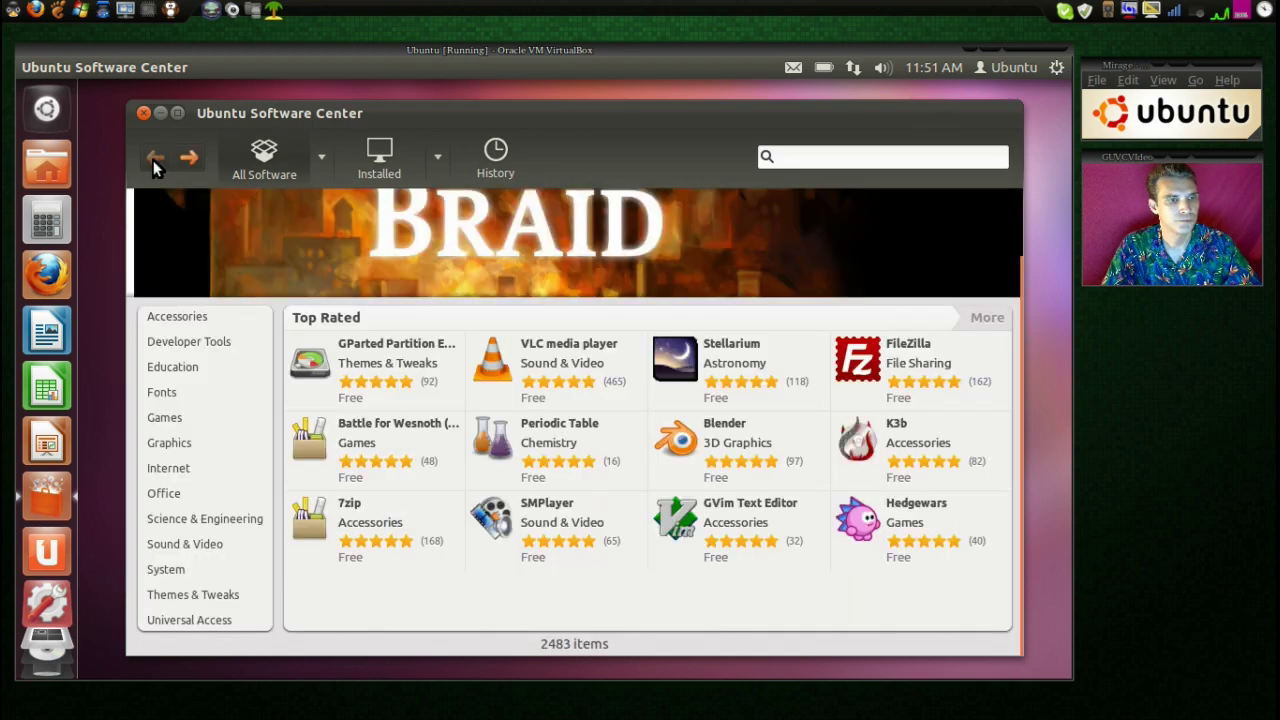
- Open the Education category, look through its applications, and return to the Software Center's main page
click(170, 370)
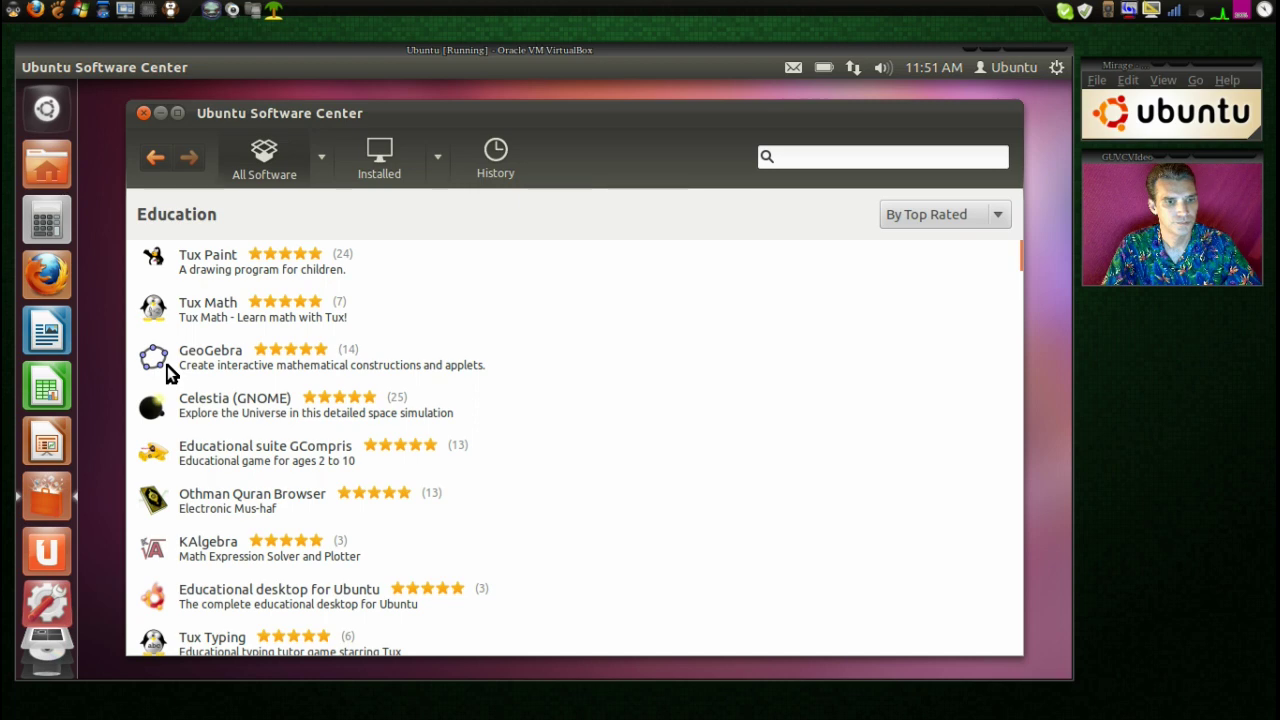
scroll(690, 390, down, 5)
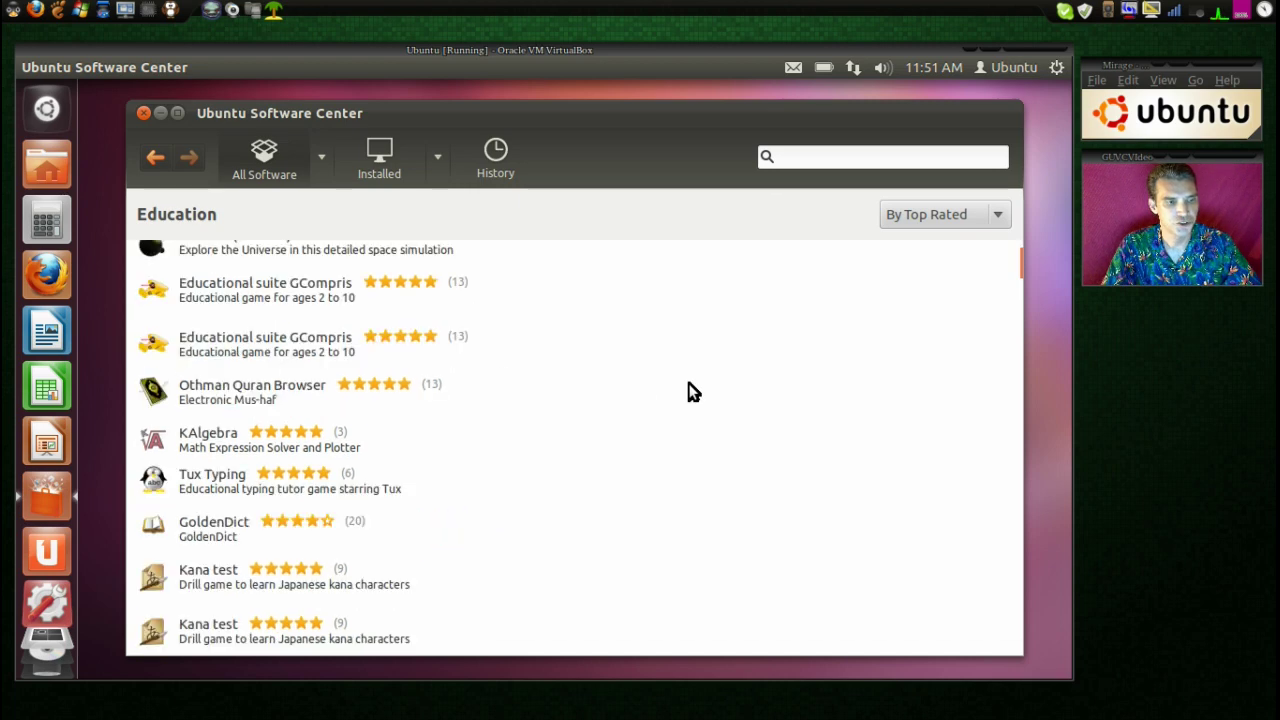
scroll(690, 390, down, 6)
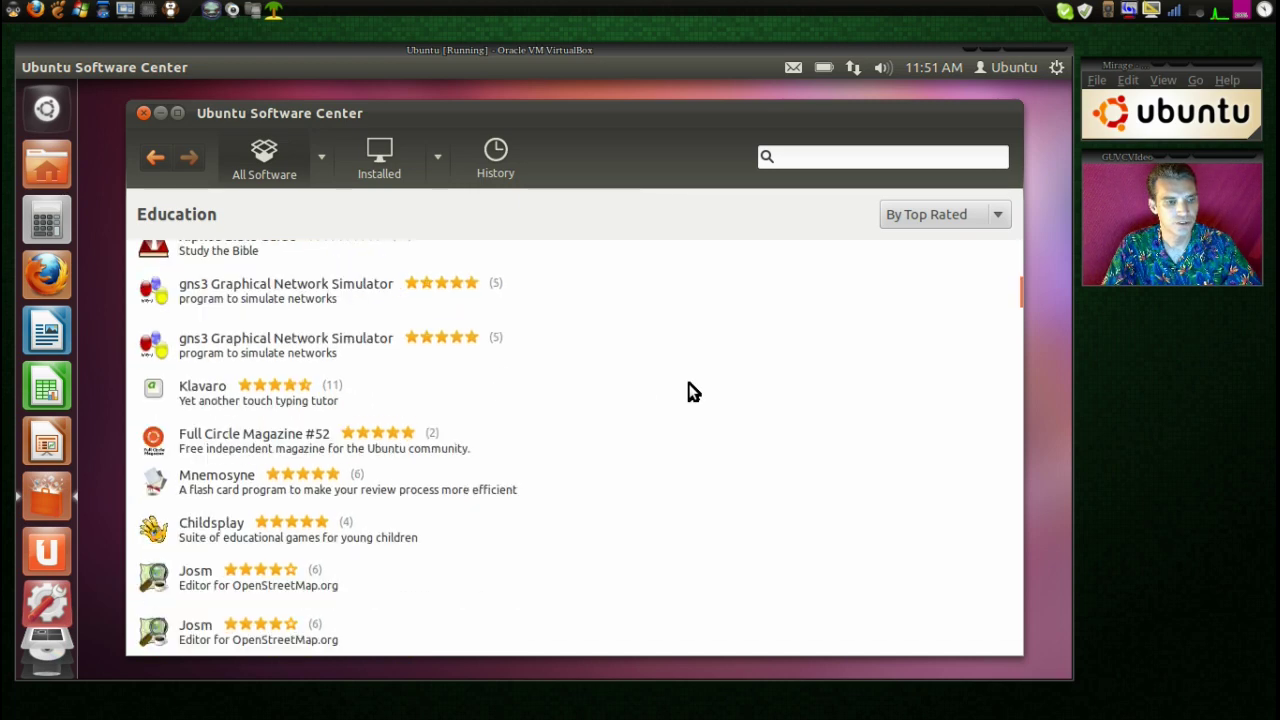
scroll(690, 390, down, 6)
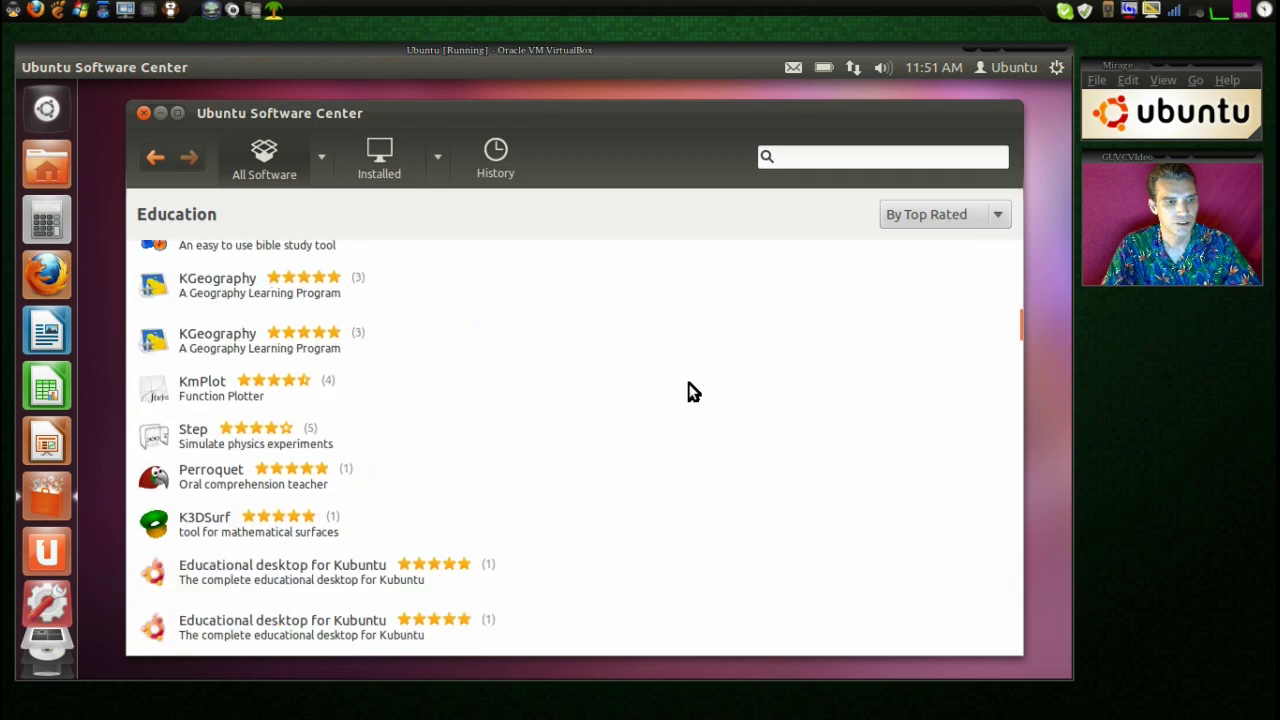
scroll(690, 390, up, 6)
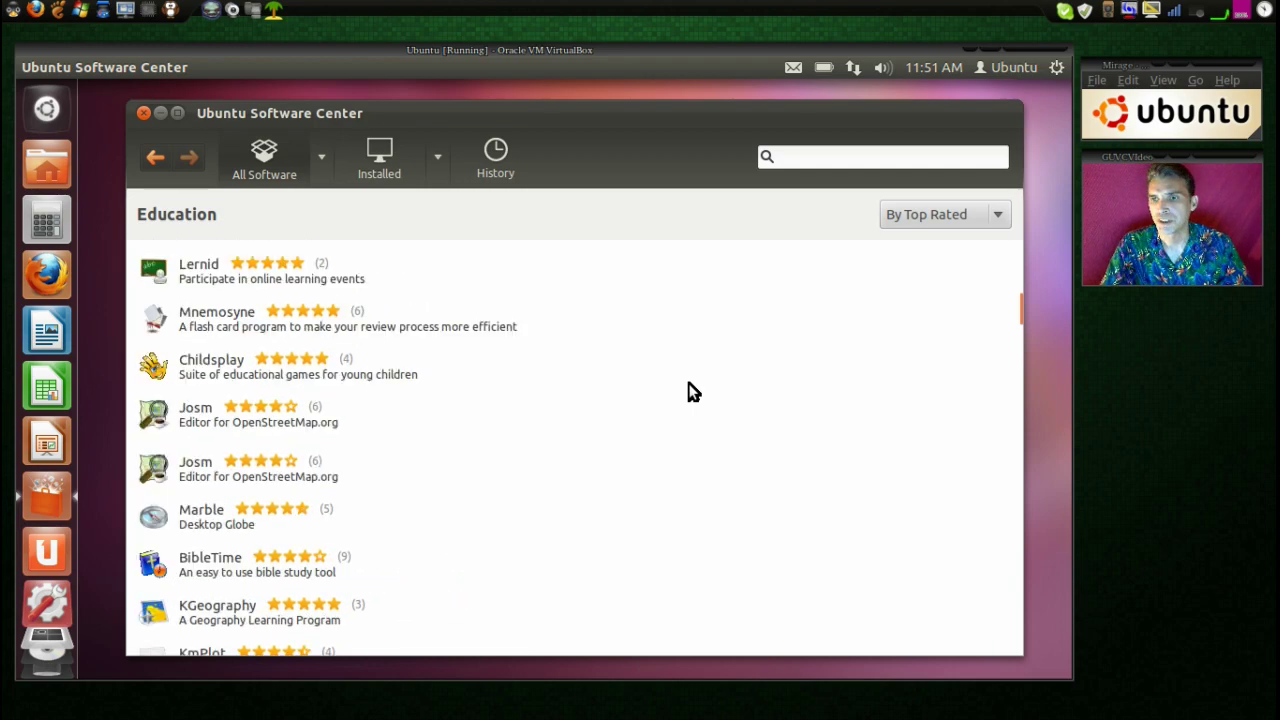
scroll(690, 390, up, 6)
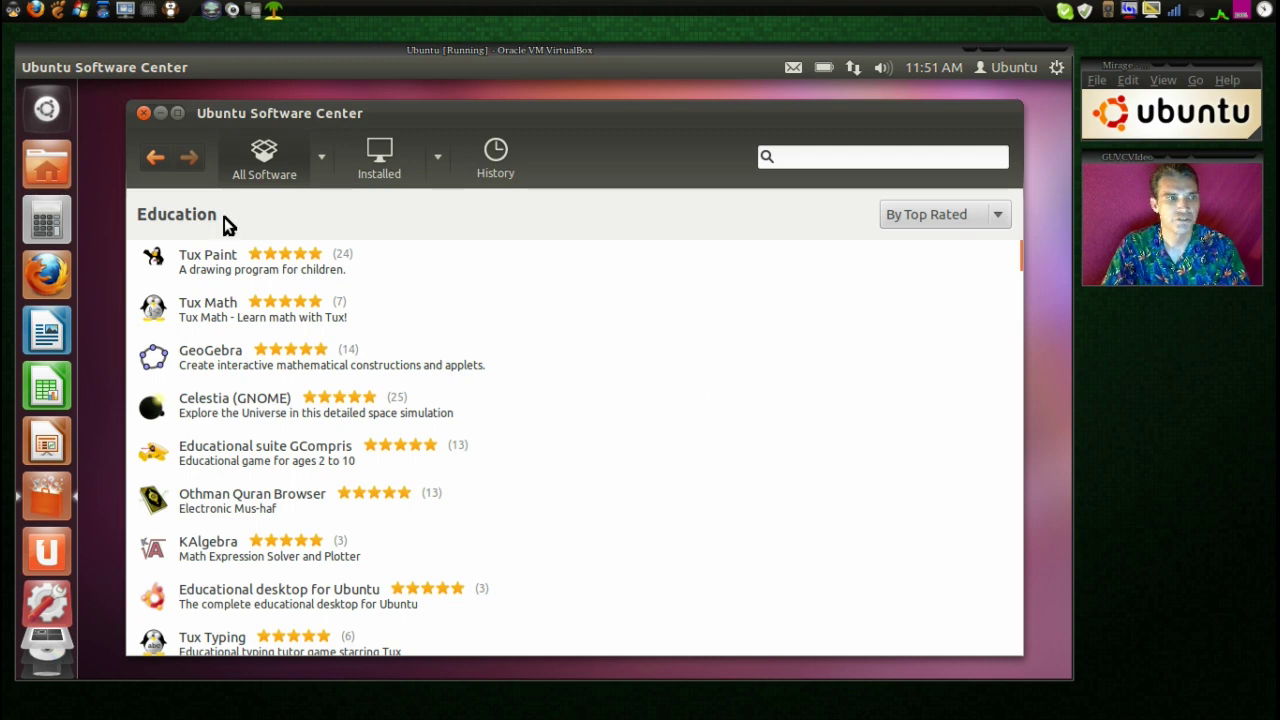
click(155, 160)
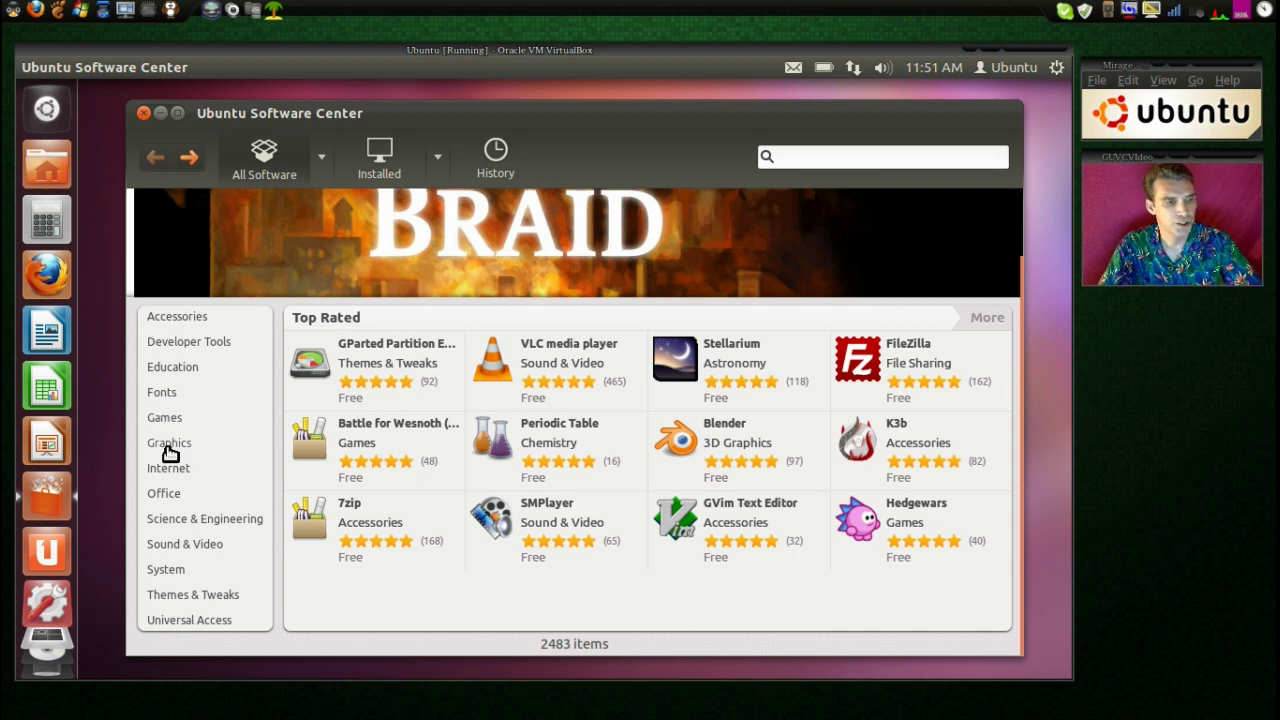
- Look through the Graphics category's subcategories and top-rated applications, and open the Games category from the main page
click(168, 446)
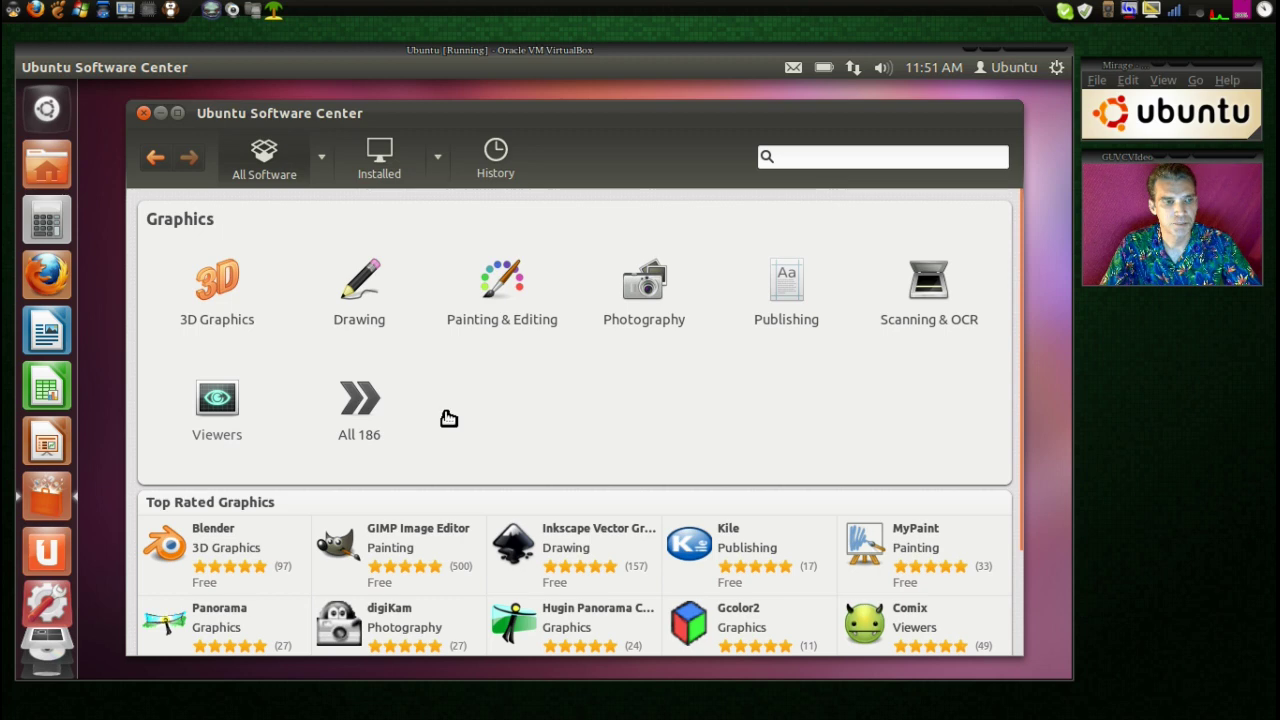
scroll(716, 482, down, 3)
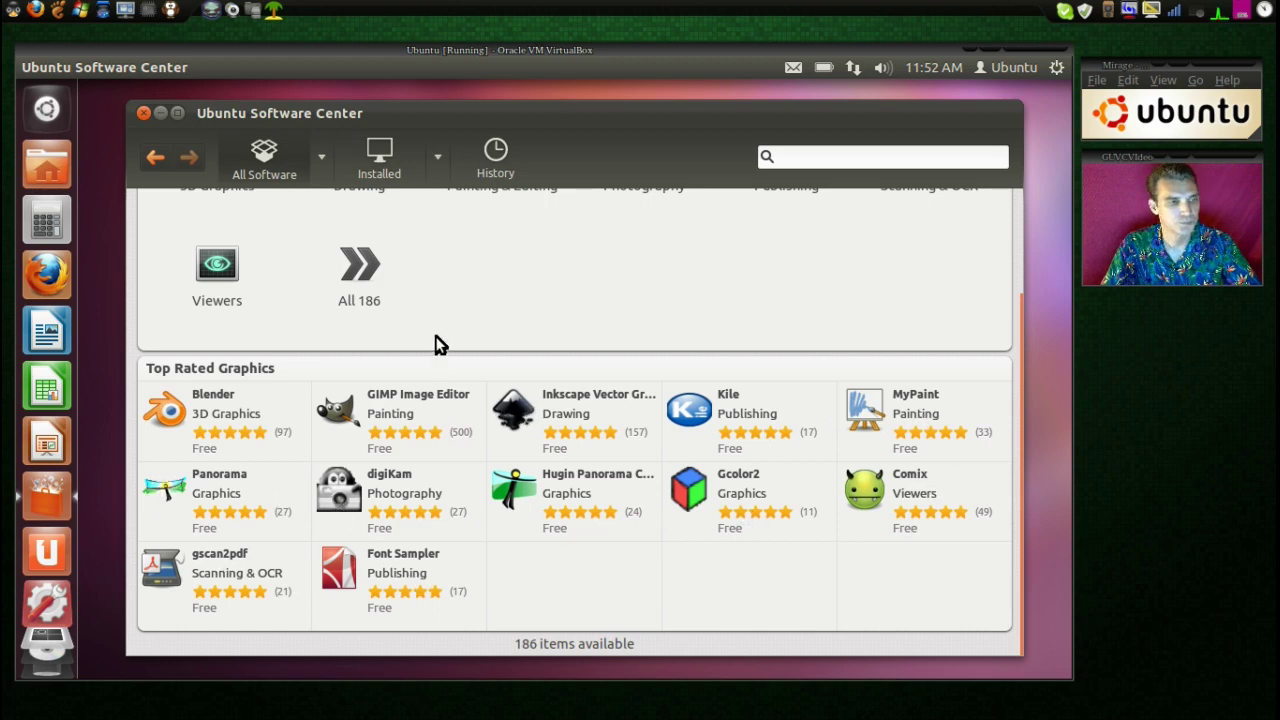
click(154, 155)
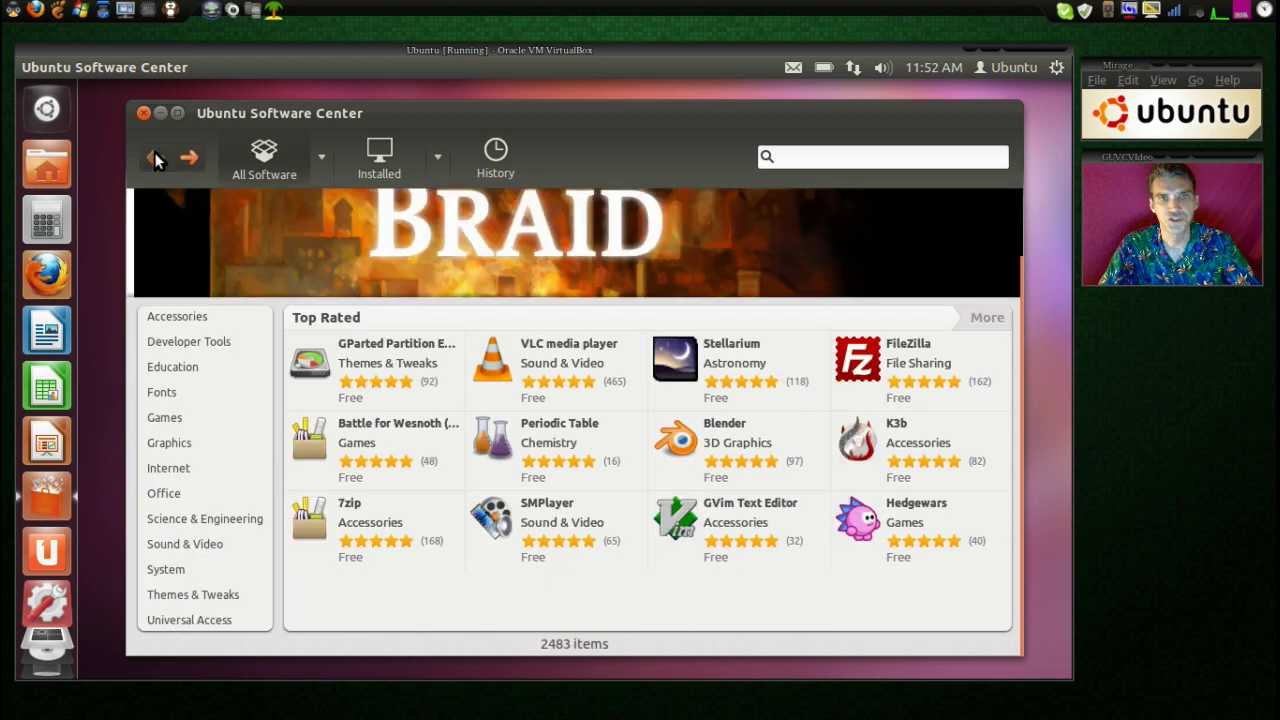
click(168, 418)
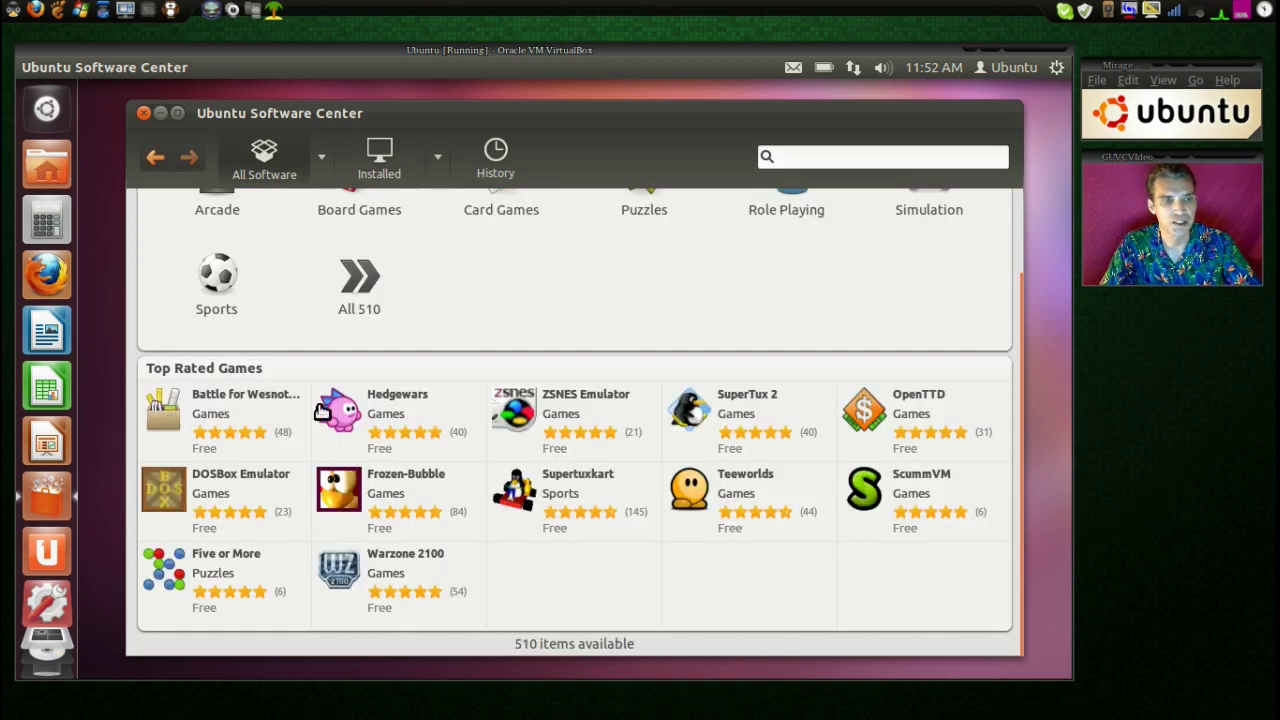
- Look through the Games category's subcategories and top-rated games, and return to the Software Center's main page
scroll(557, 335, up, 2)
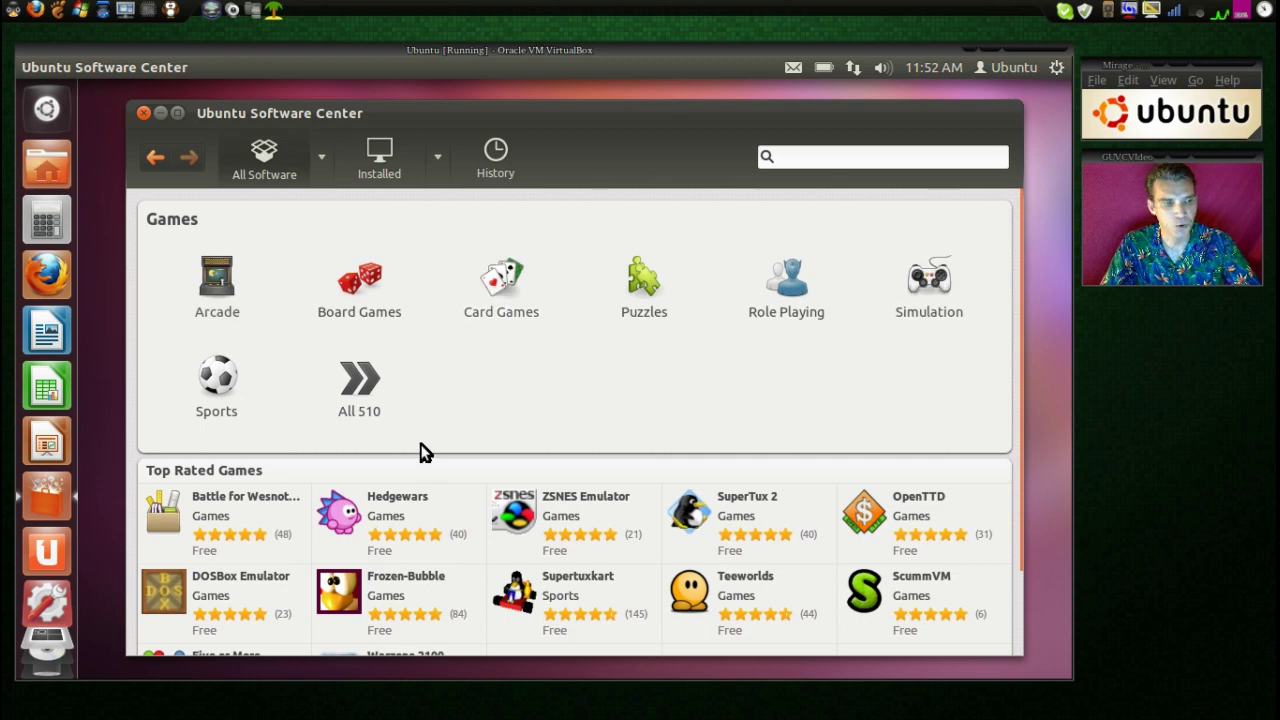
scroll(424, 452, down, 2)
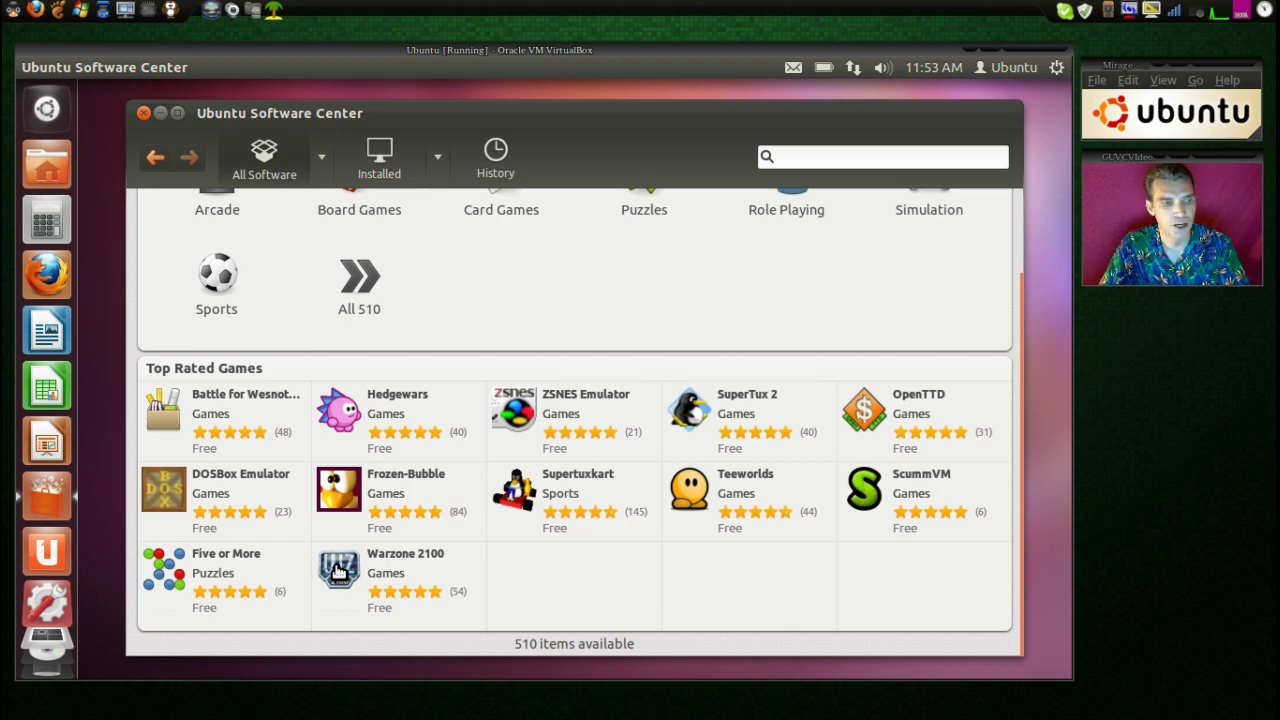
click(154, 160)
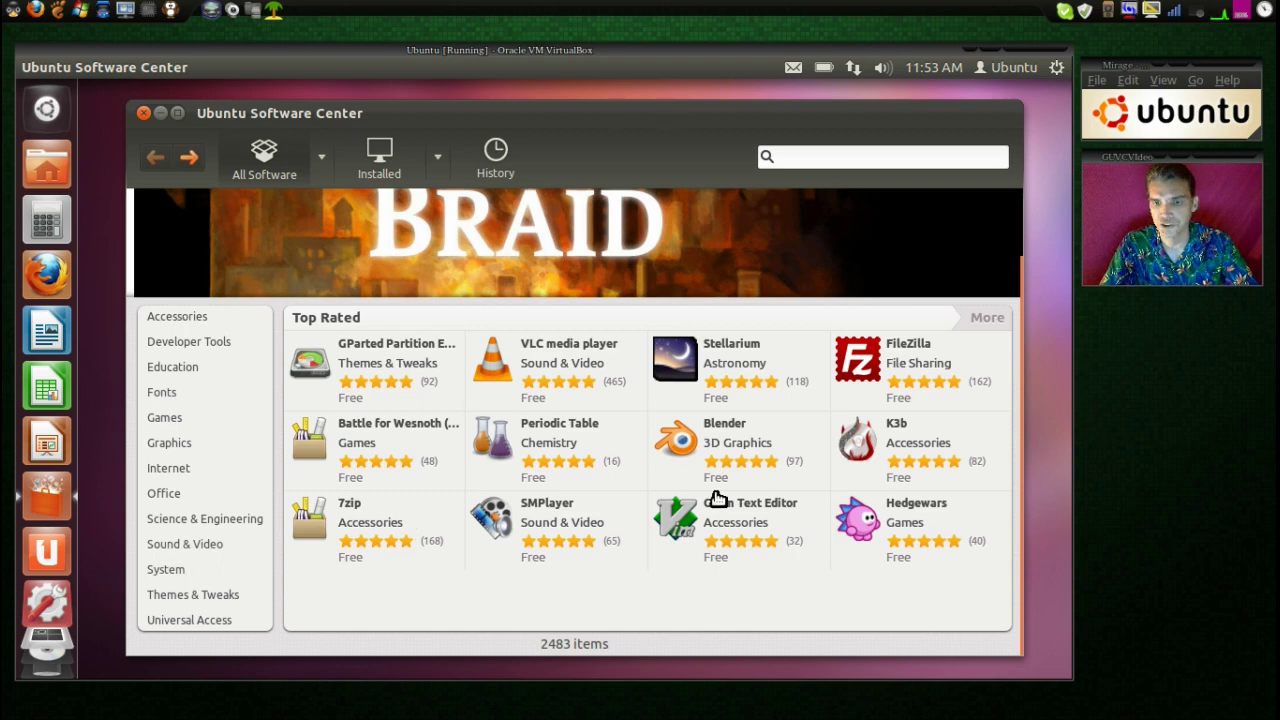
scroll(718, 500, up, 2)
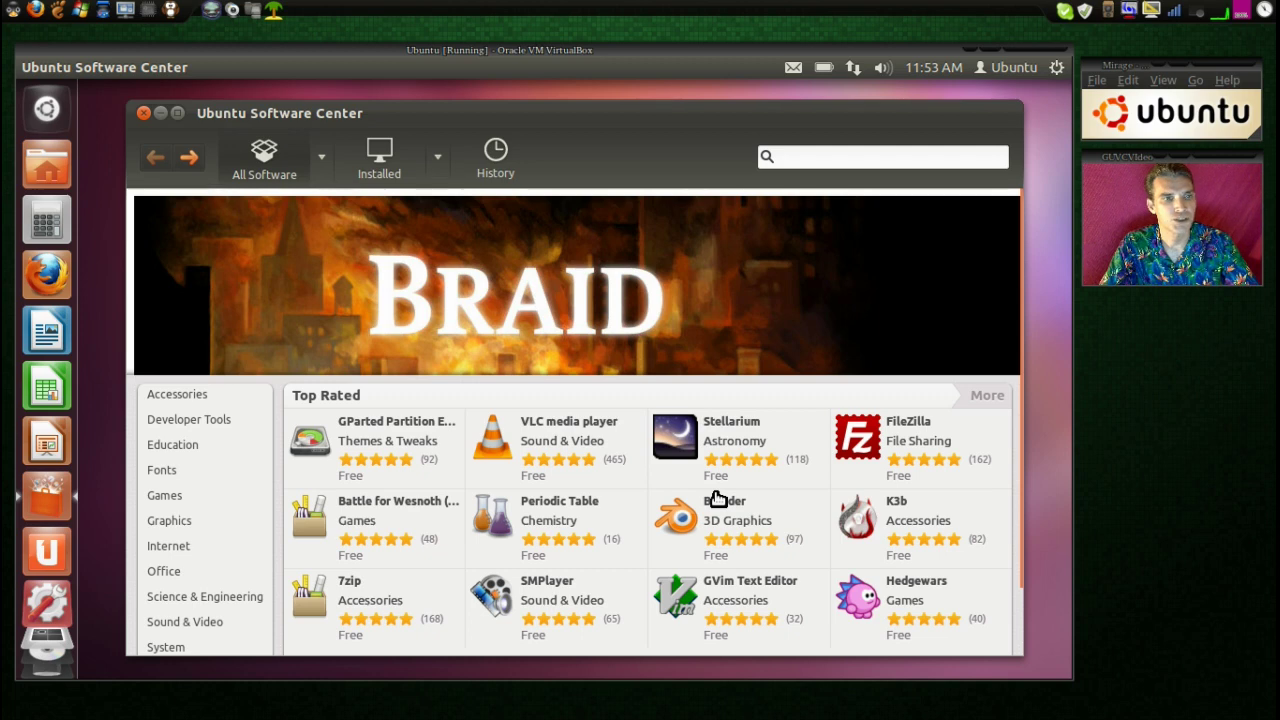
- Show the installed software, expand the Accessories group to look through its applications, and collapse it again
click(376, 176)
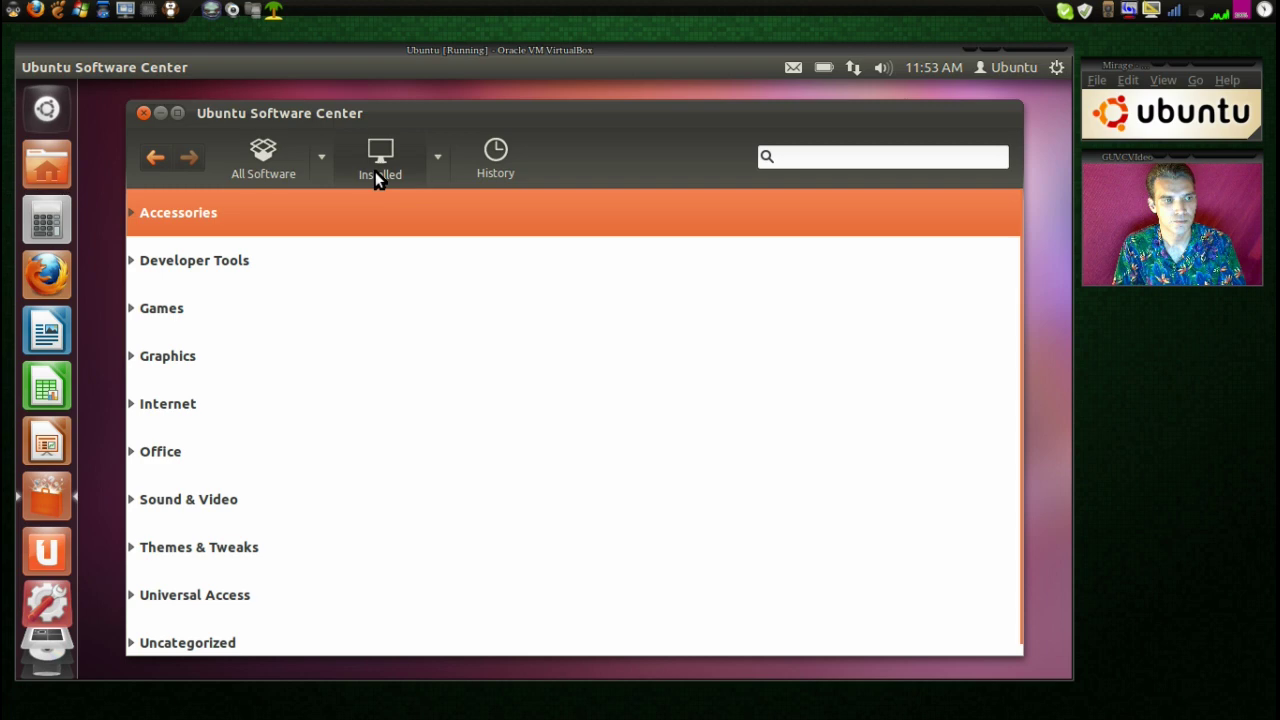
click(133, 211)
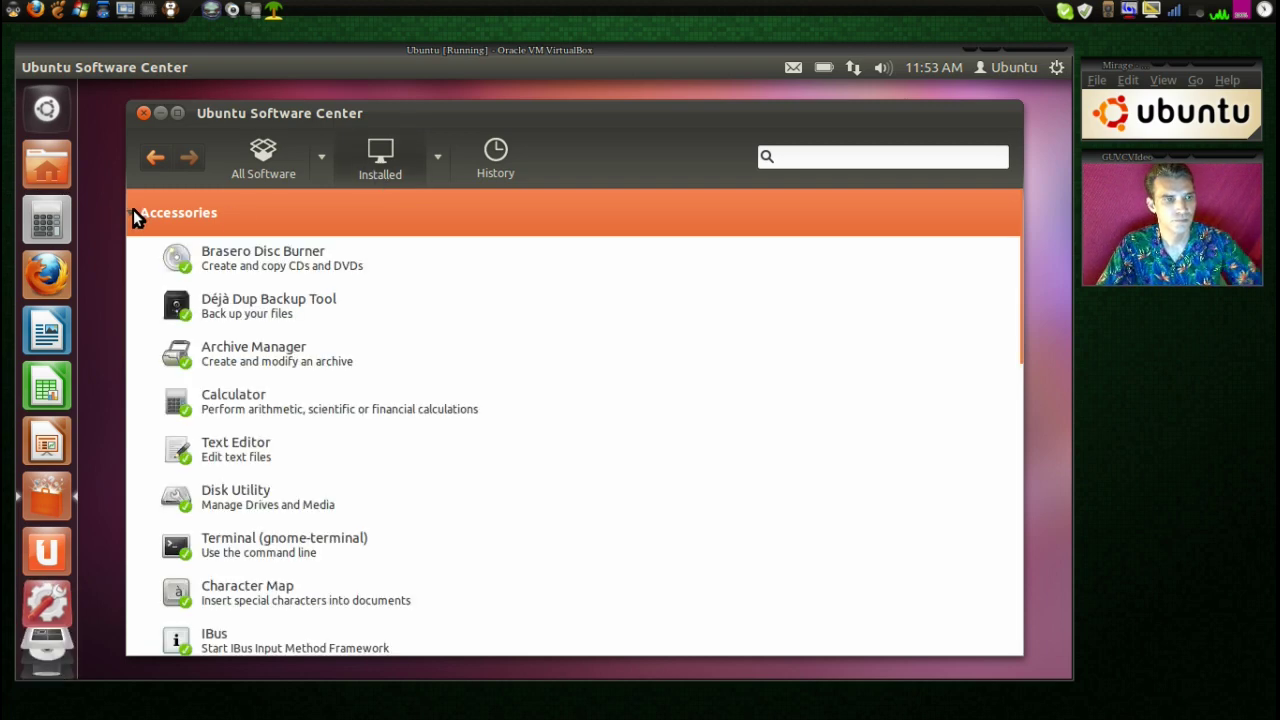
scroll(618, 387, down, 5)
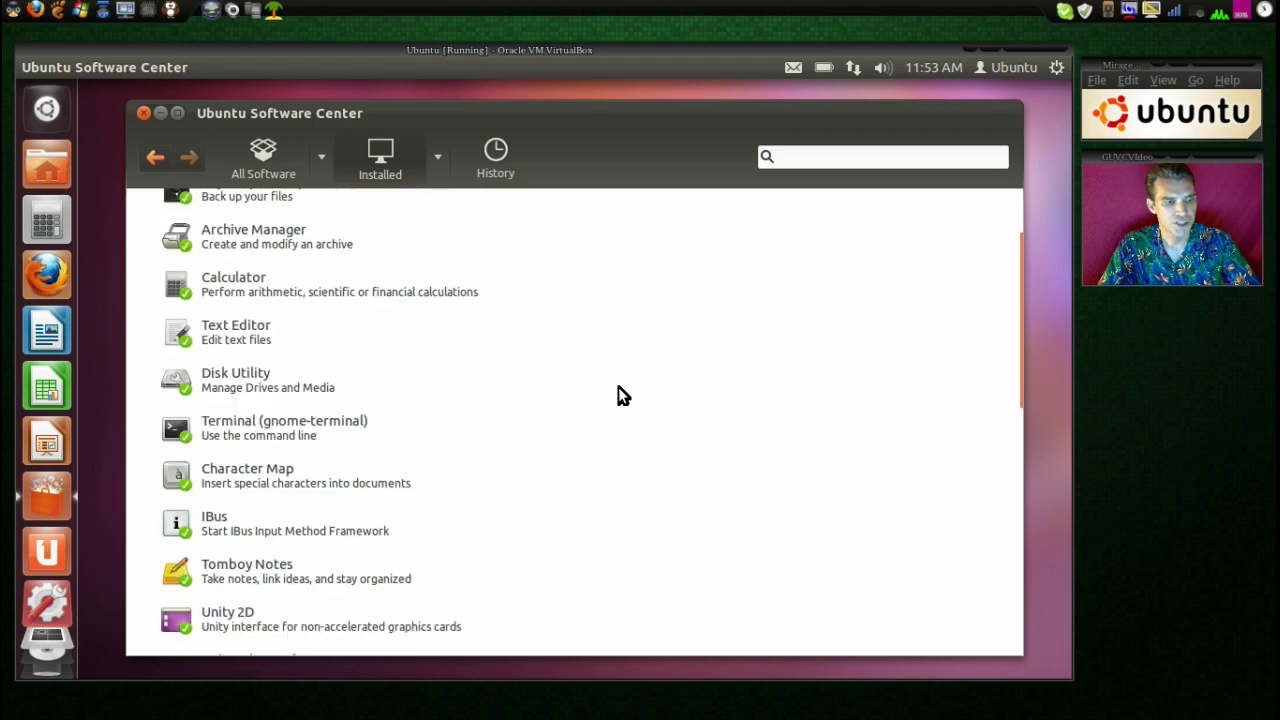
scroll(618, 387, down, 8)
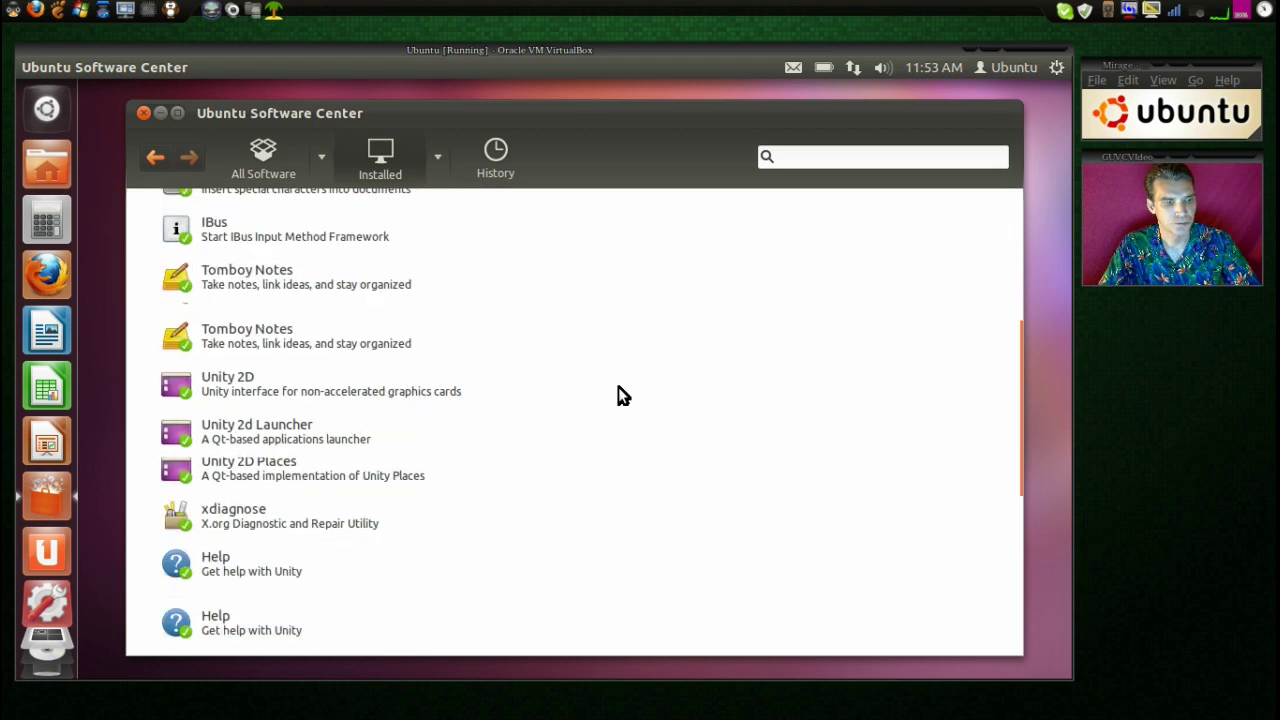
scroll(618, 395, down, 3)
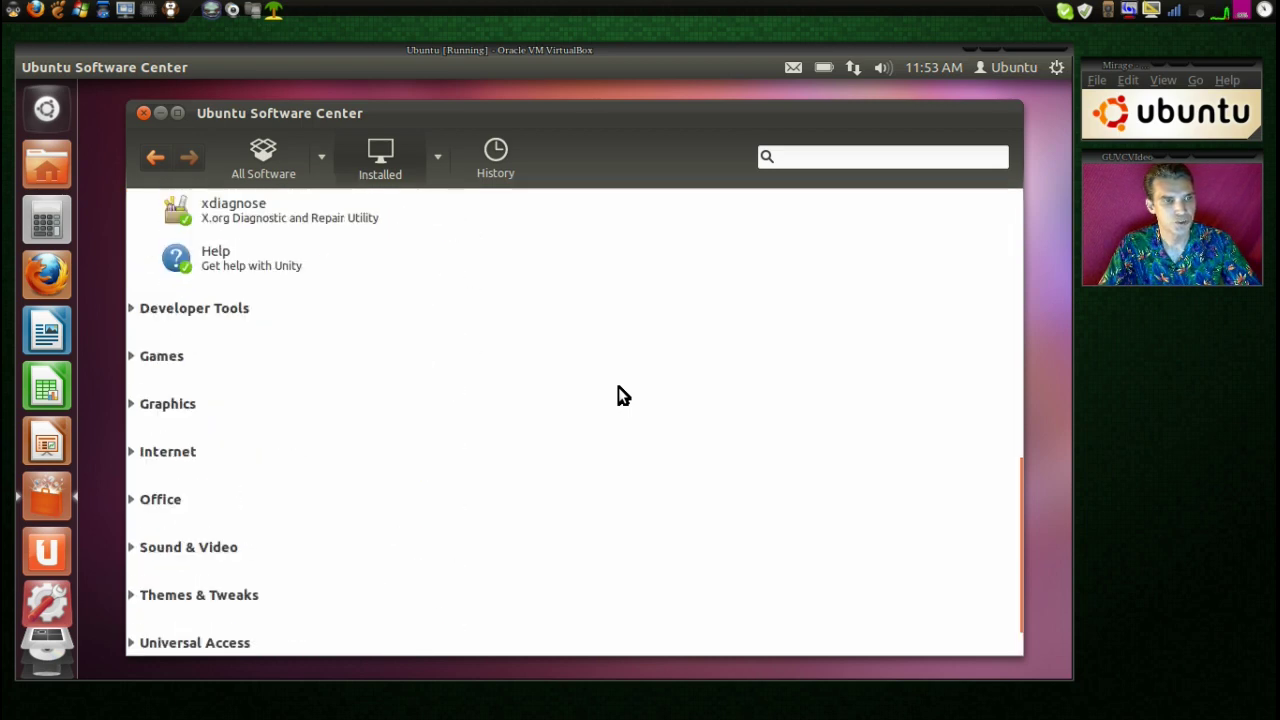
scroll(618, 395, up, 7)
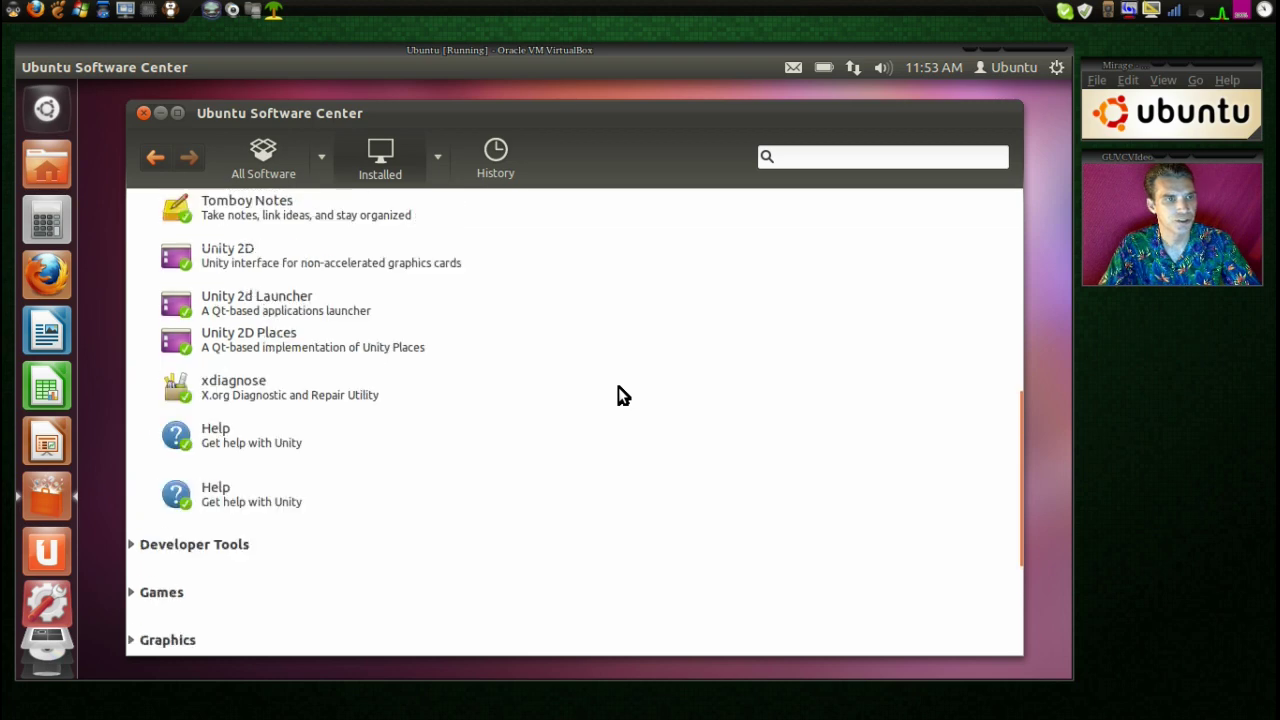
scroll(618, 388, up, 6)
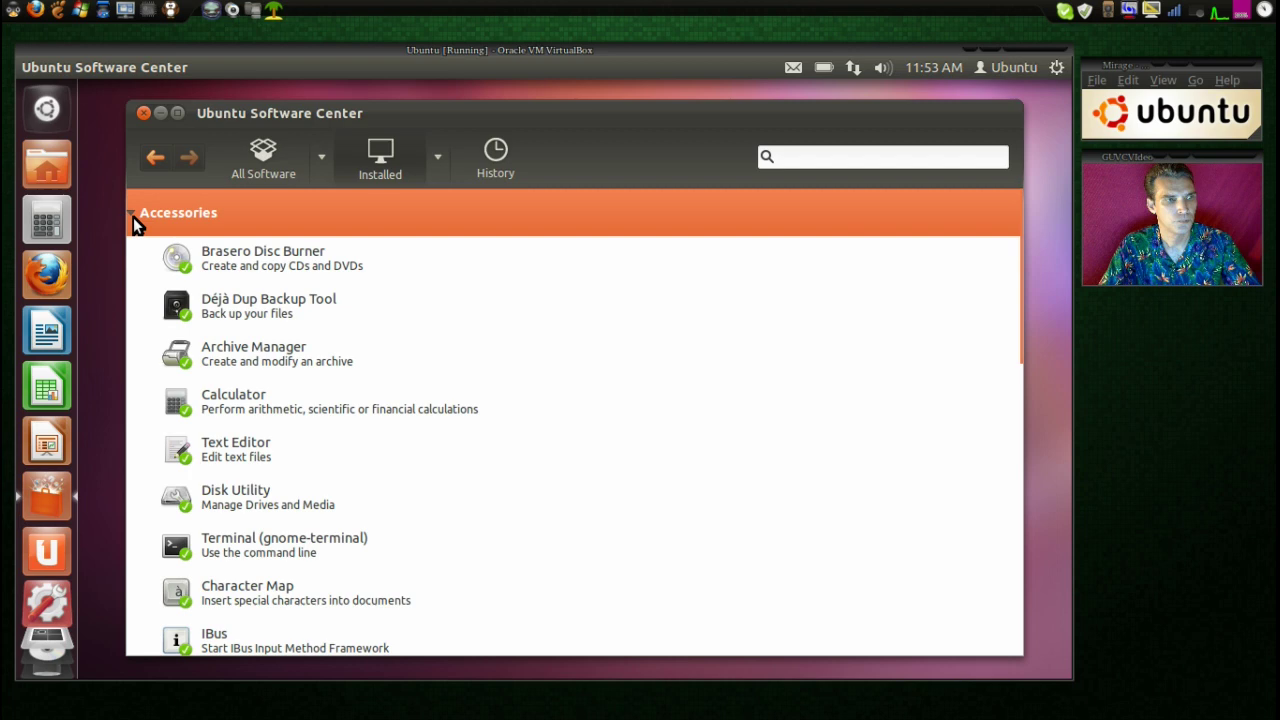
click(131, 213)
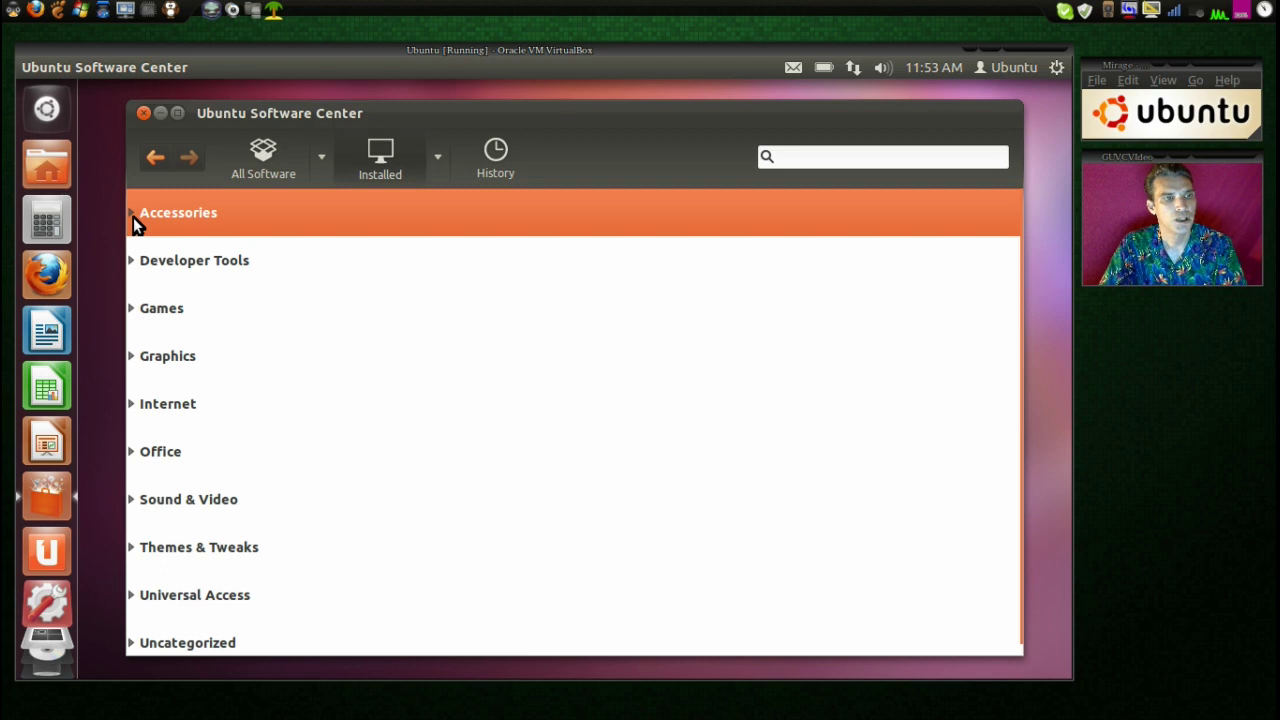
- Review the Ubuntu Software and Other Software repositories in Software Sources, and close both the dialog and the Software Center
mouse_move(153, 70)
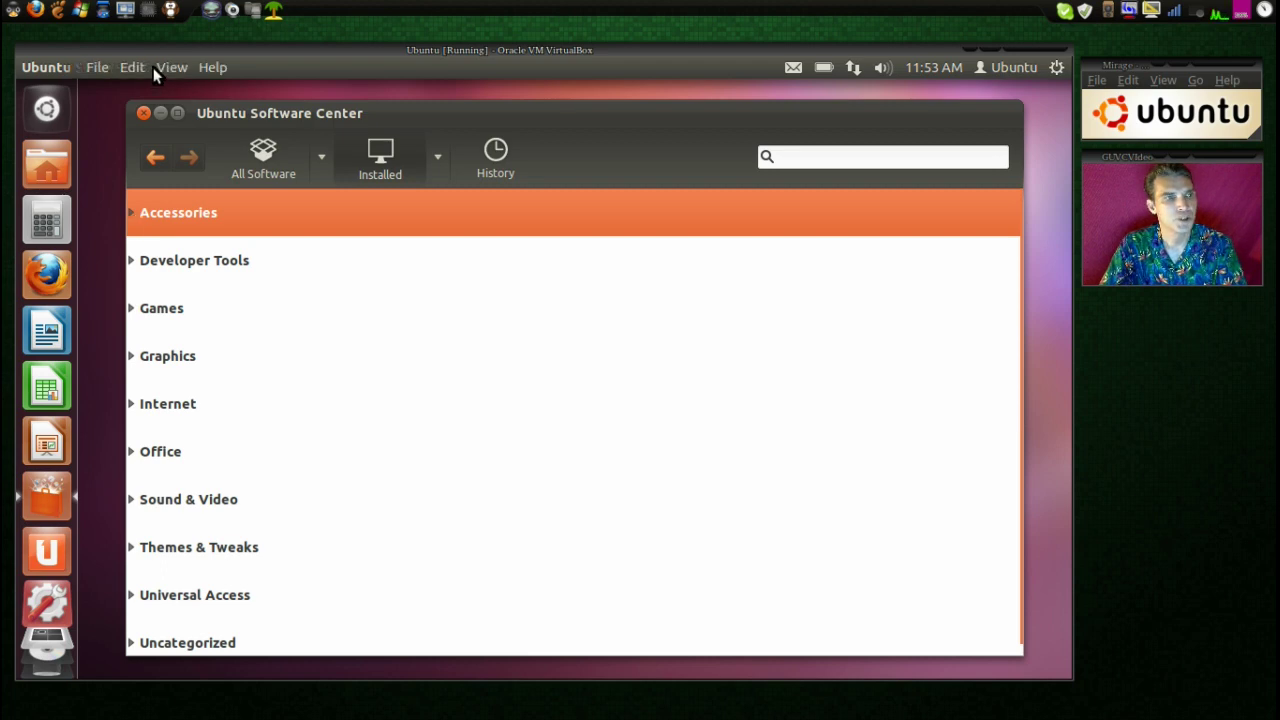
click(102, 67)
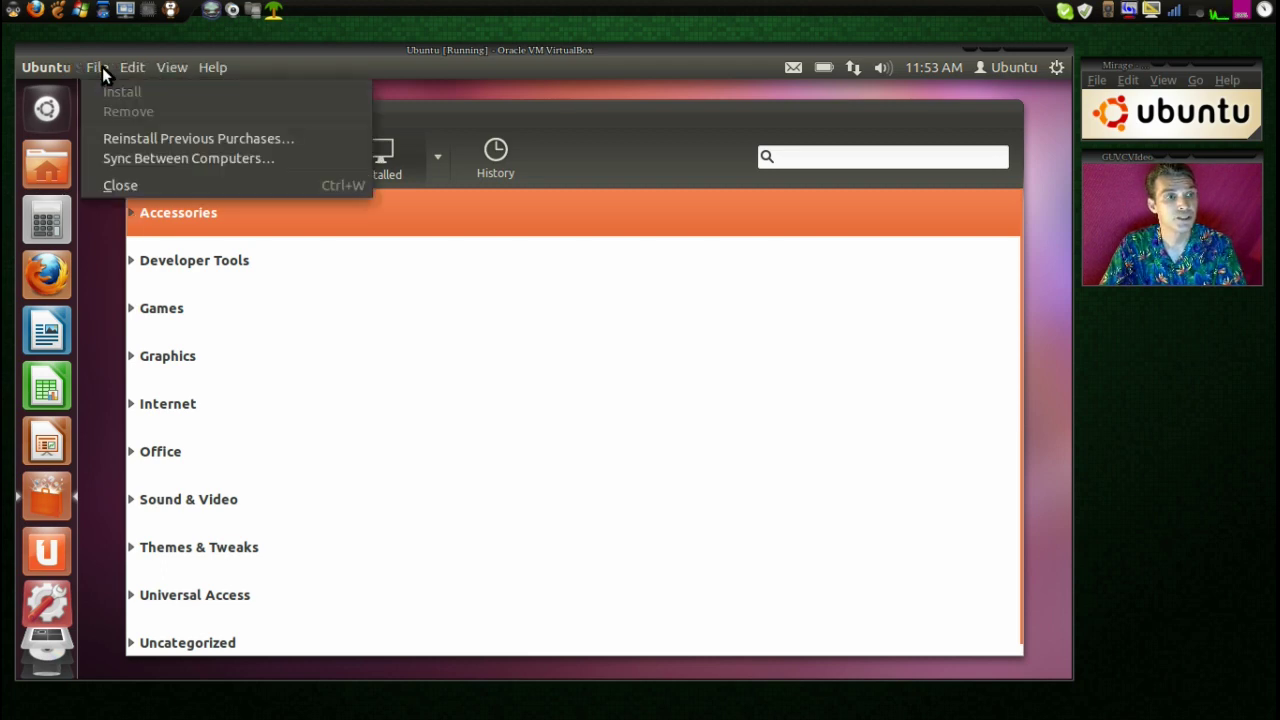
mouse_move(126, 67)
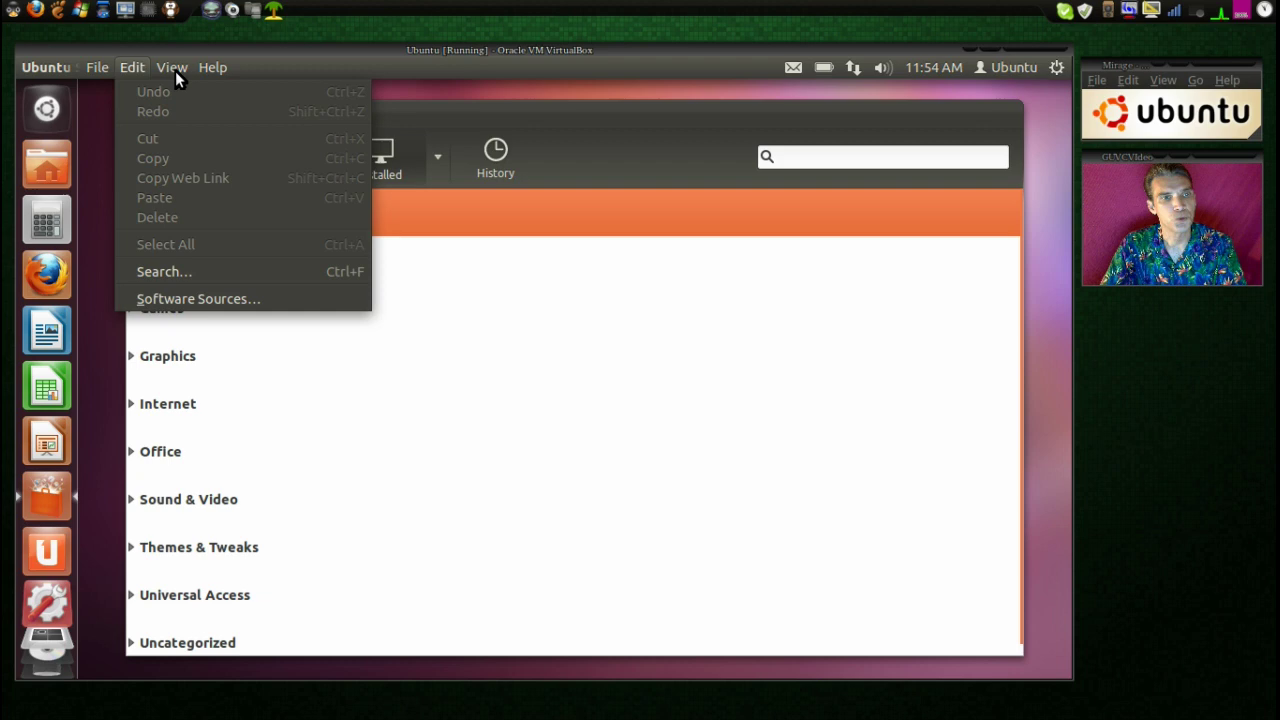
click(179, 299)
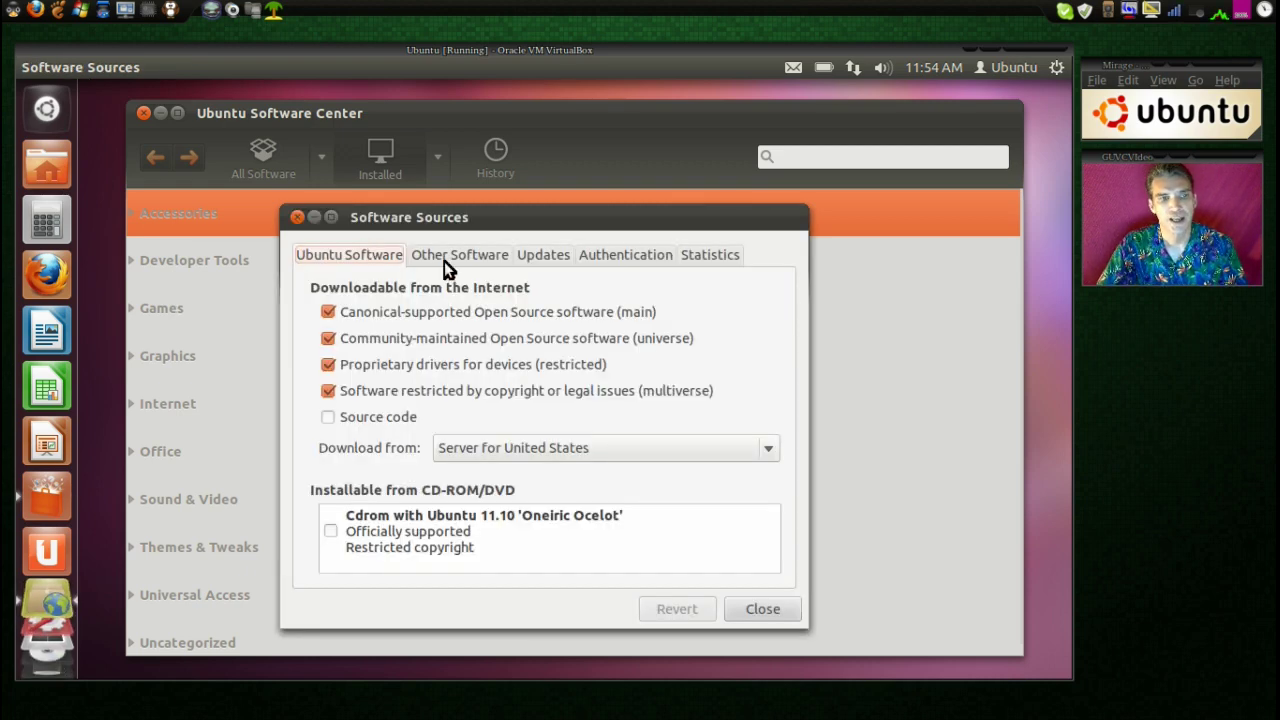
click(445, 258)
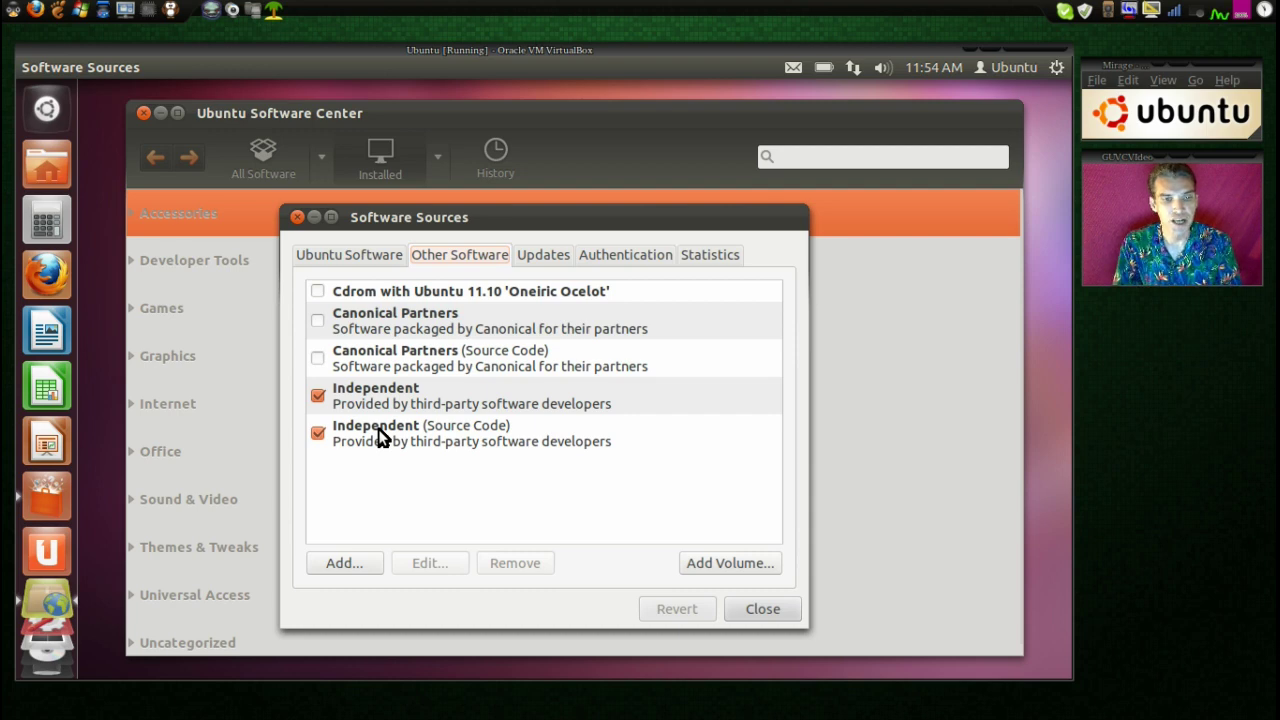
click(763, 610)
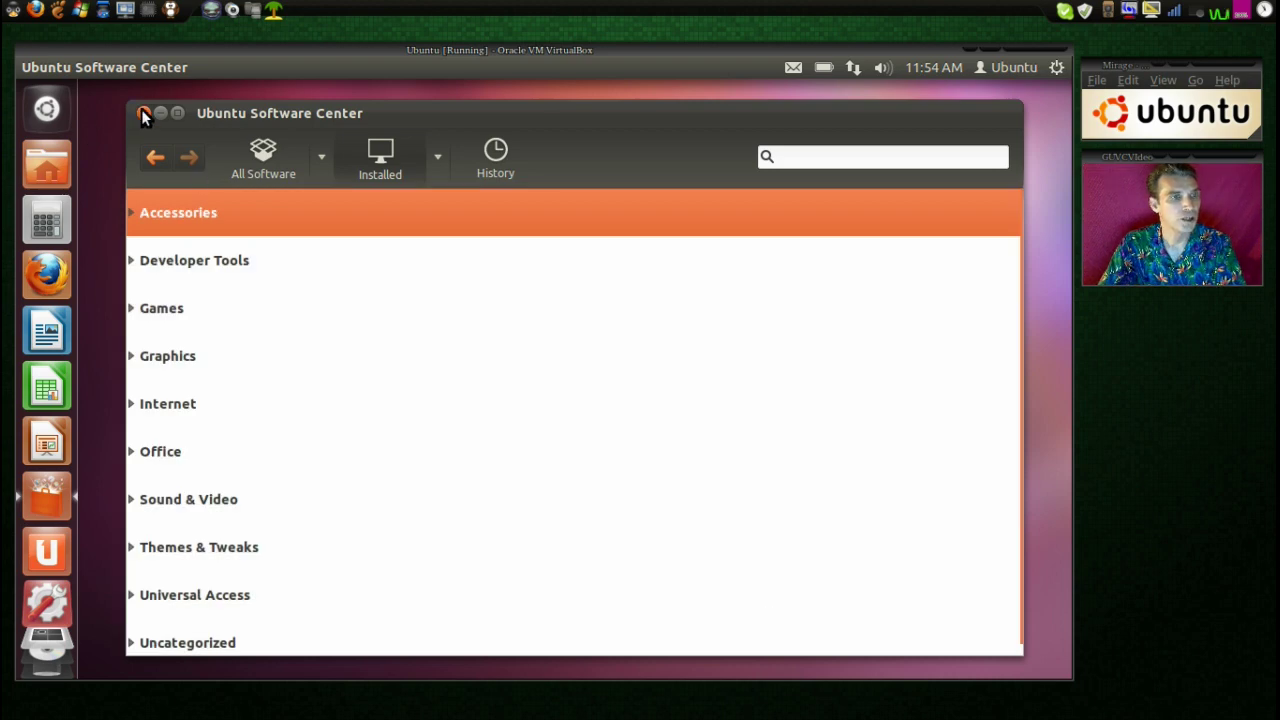
click(141, 112)
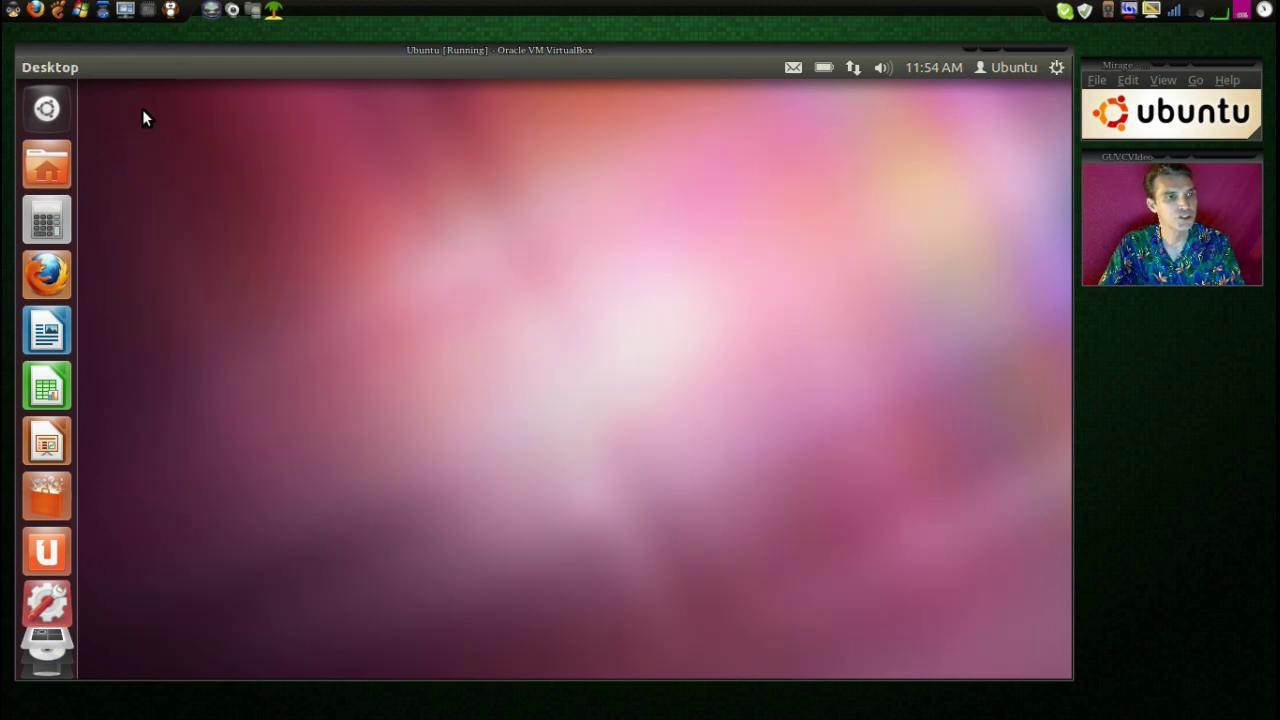
- Open the Appearance page in System Settings and set the desktop wallpaper to The Grass Ain't Greener
click(47, 606)
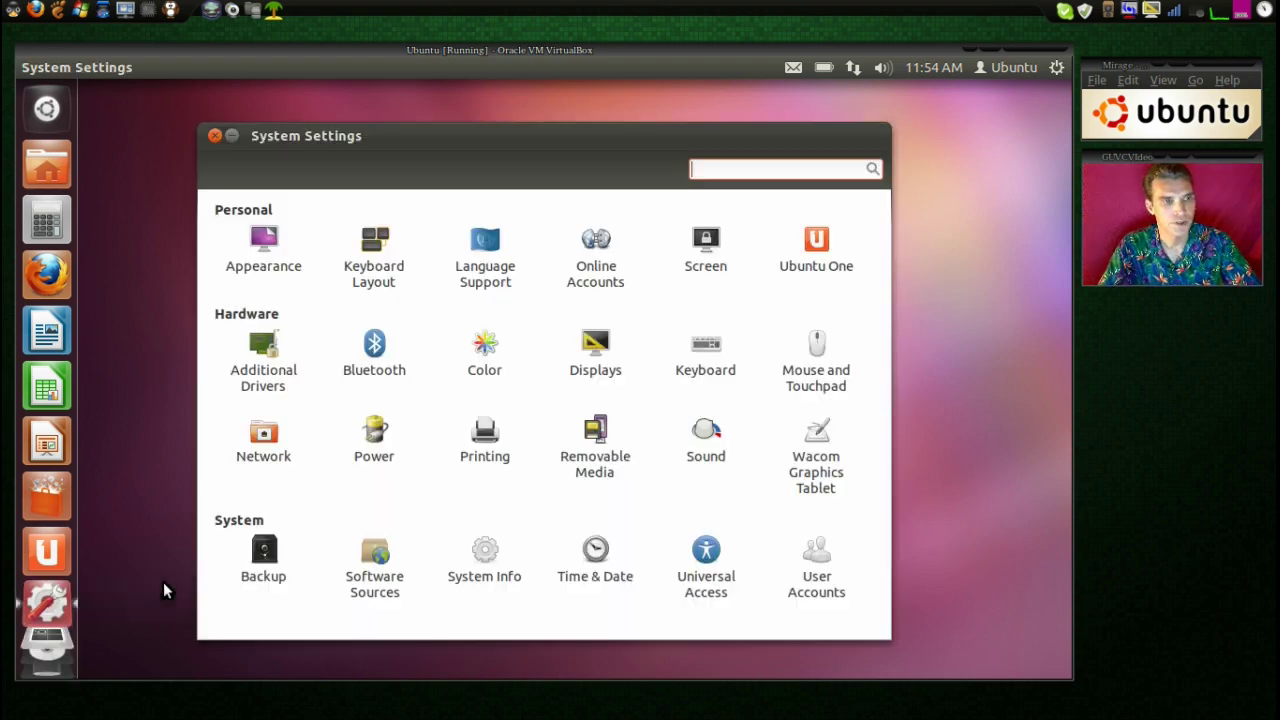
click(489, 276)
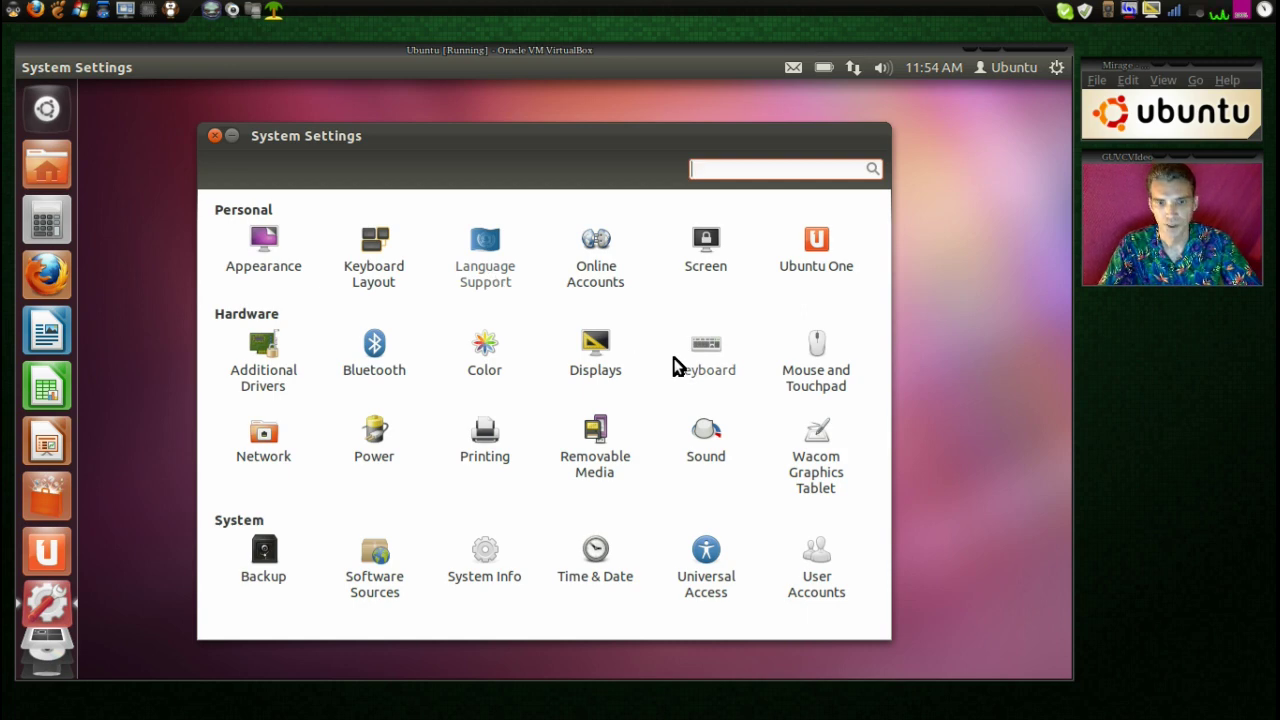
click(262, 244)
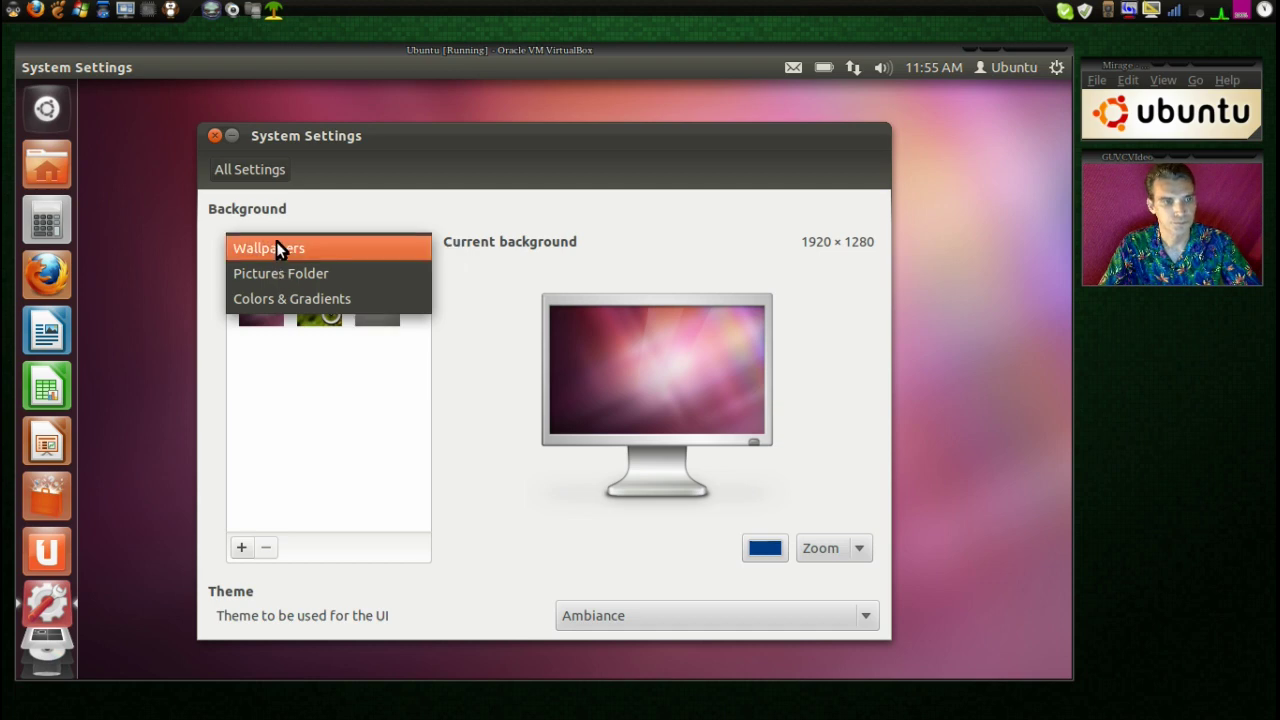
click(474, 277)
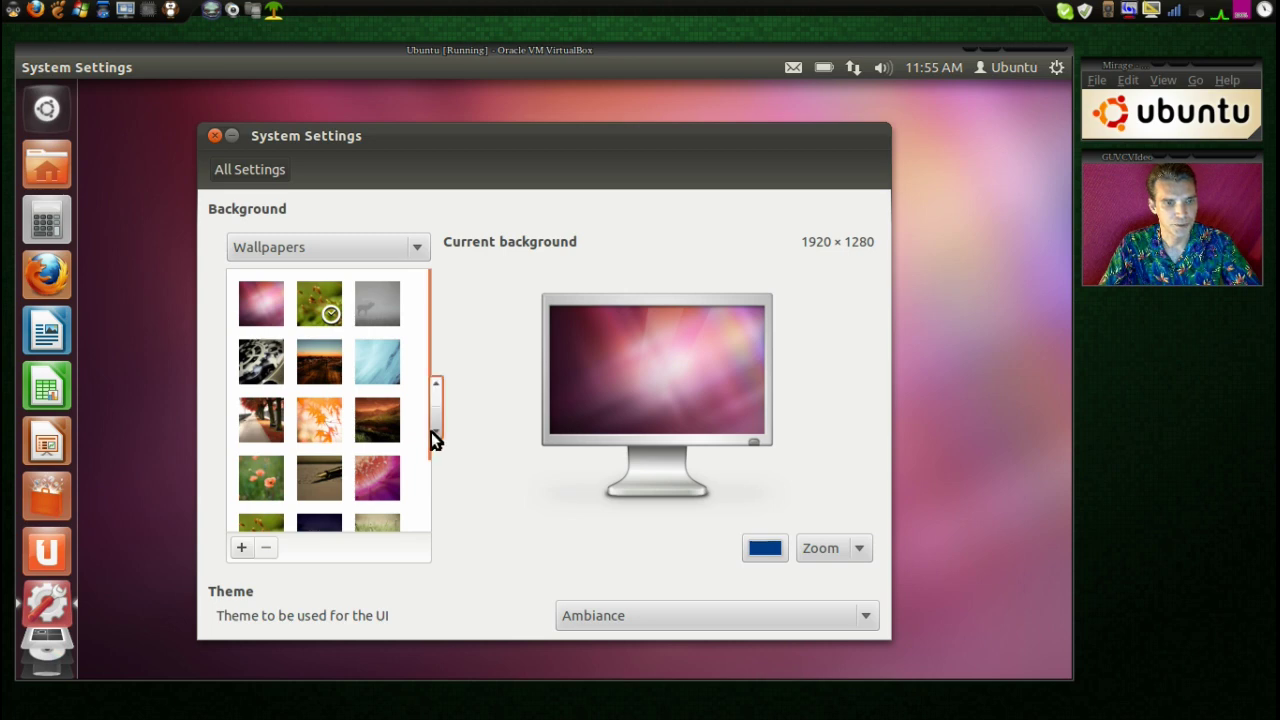
drag(435, 440, 432, 533)
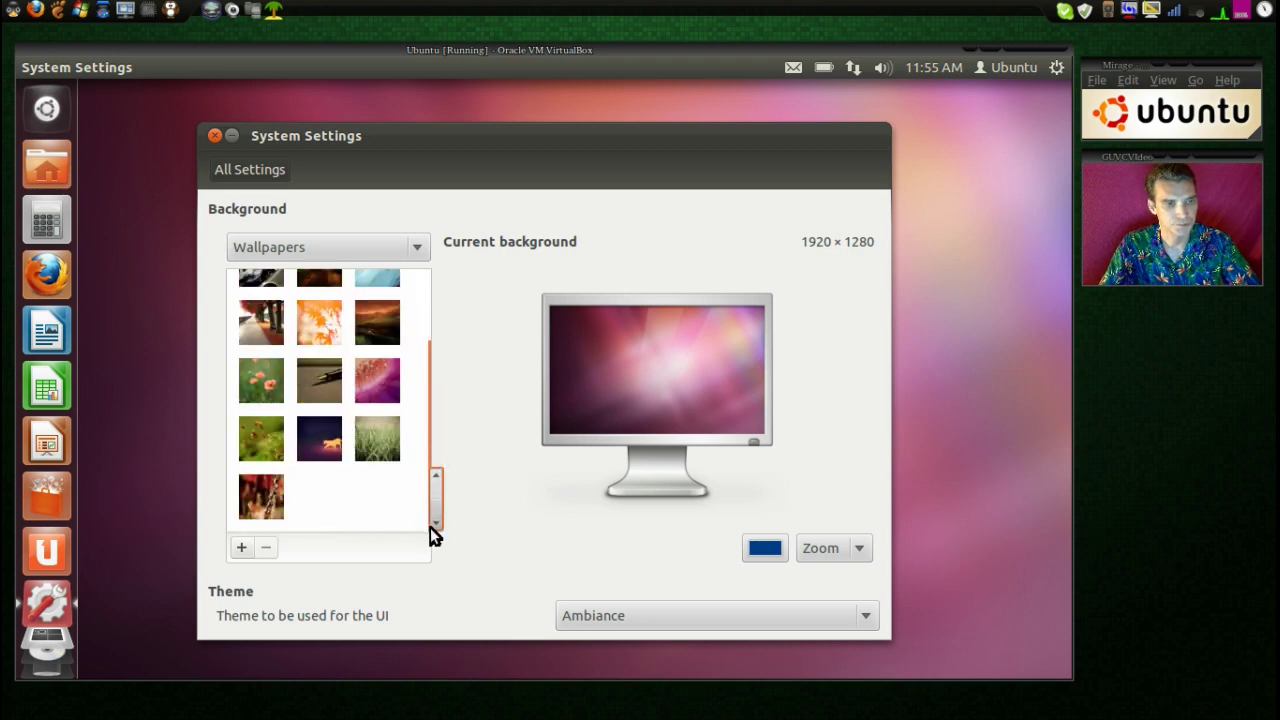
mouse_move(430, 527)
mouse_down()
mouse_move(430, 423)
mouse_move(440, 527)
mouse_up()
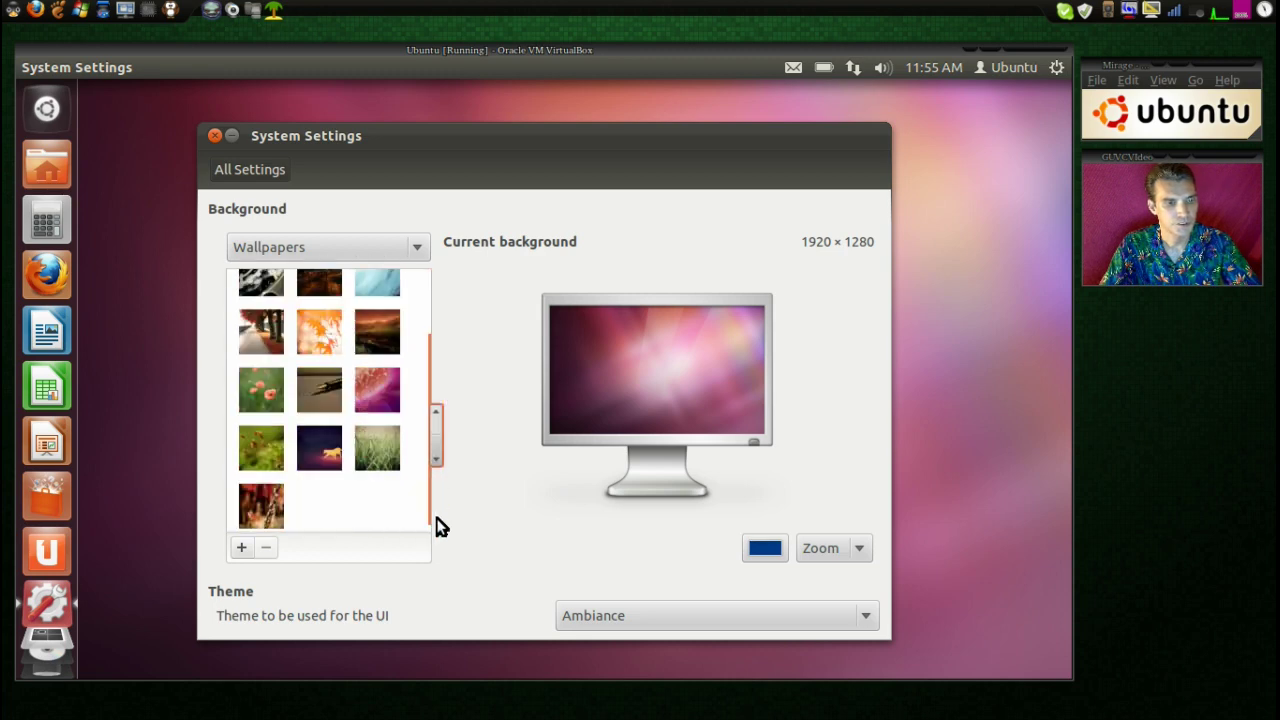
click(376, 437)
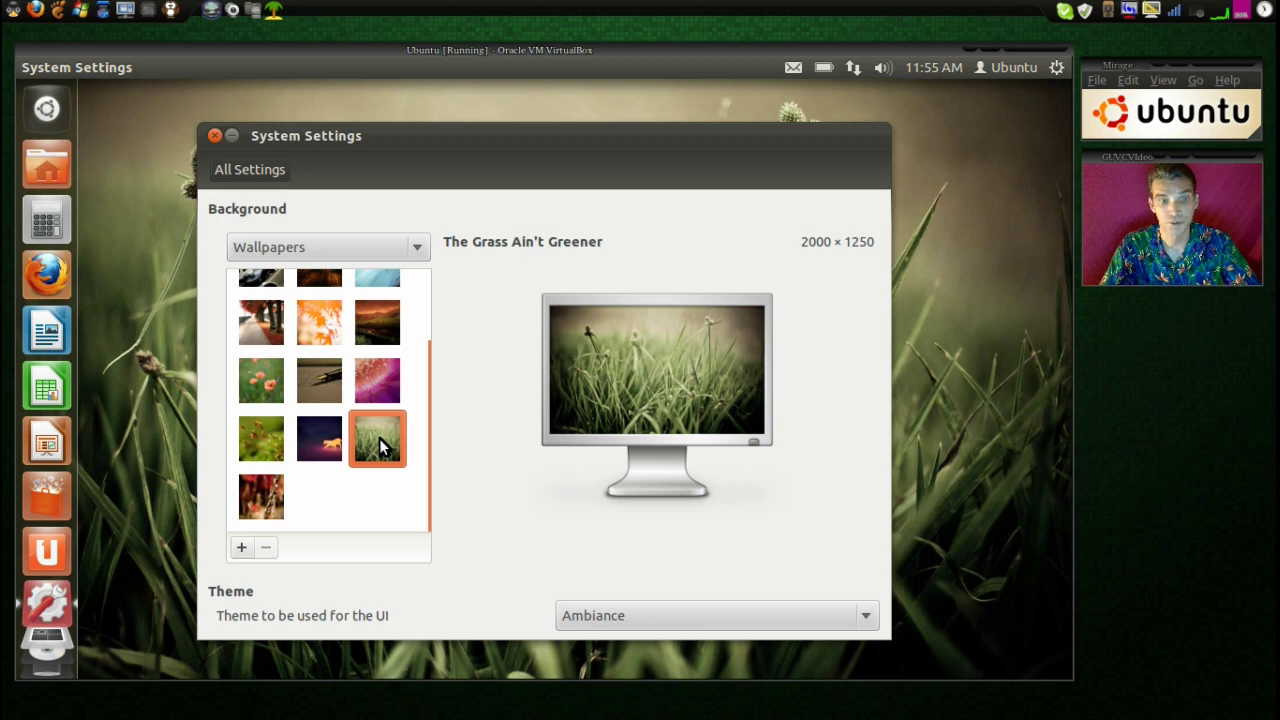
- Change the UI theme to Radiance and move the Appearance window slightly up and to the right
click(711, 620)
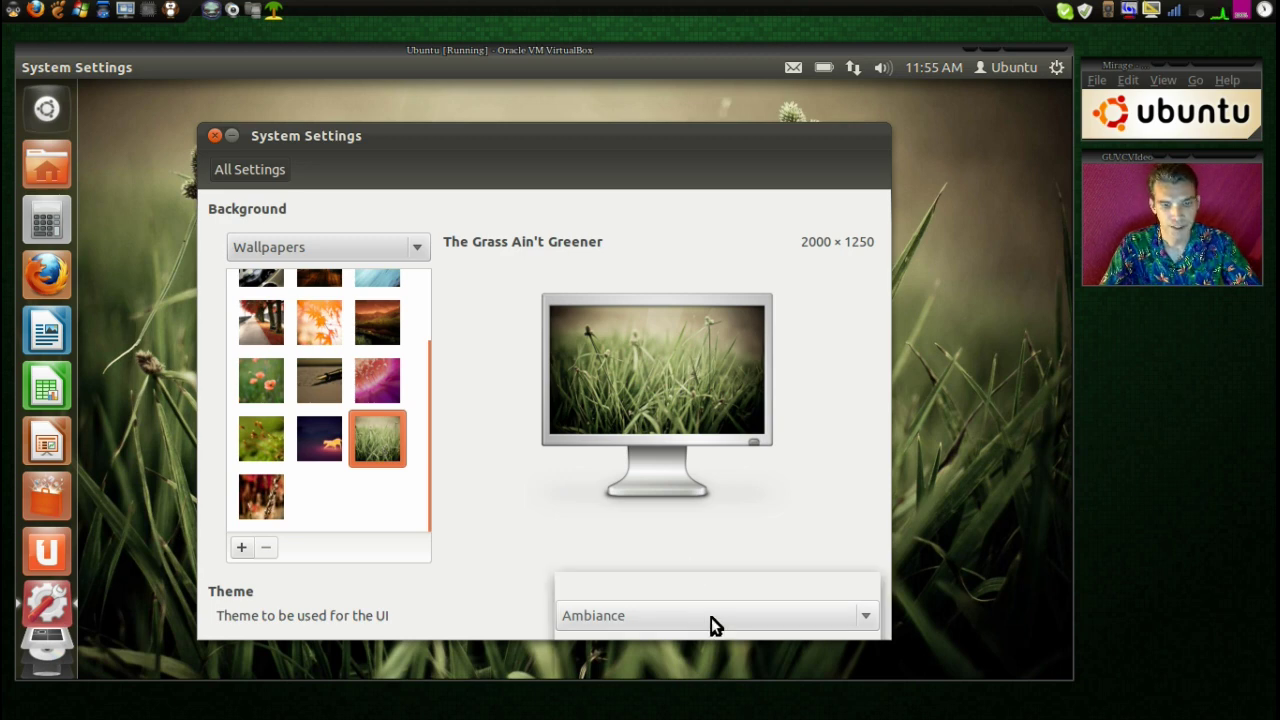
click(711, 617)
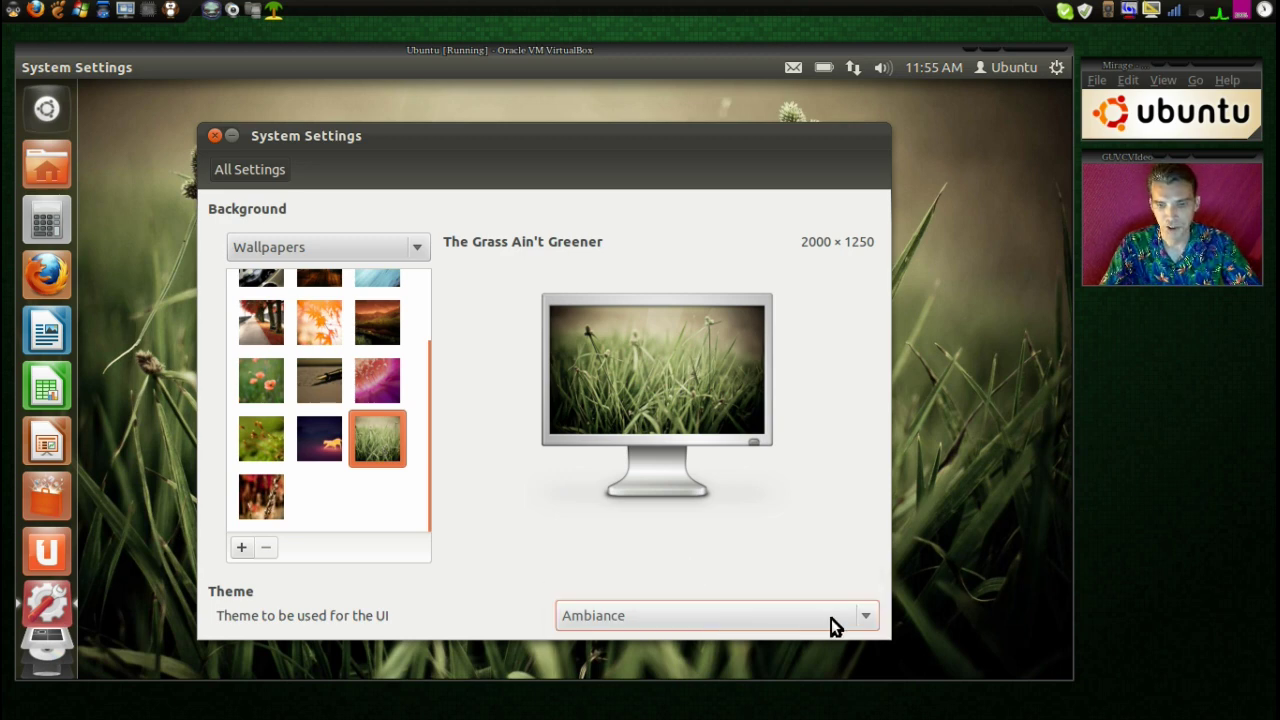
click(864, 620)
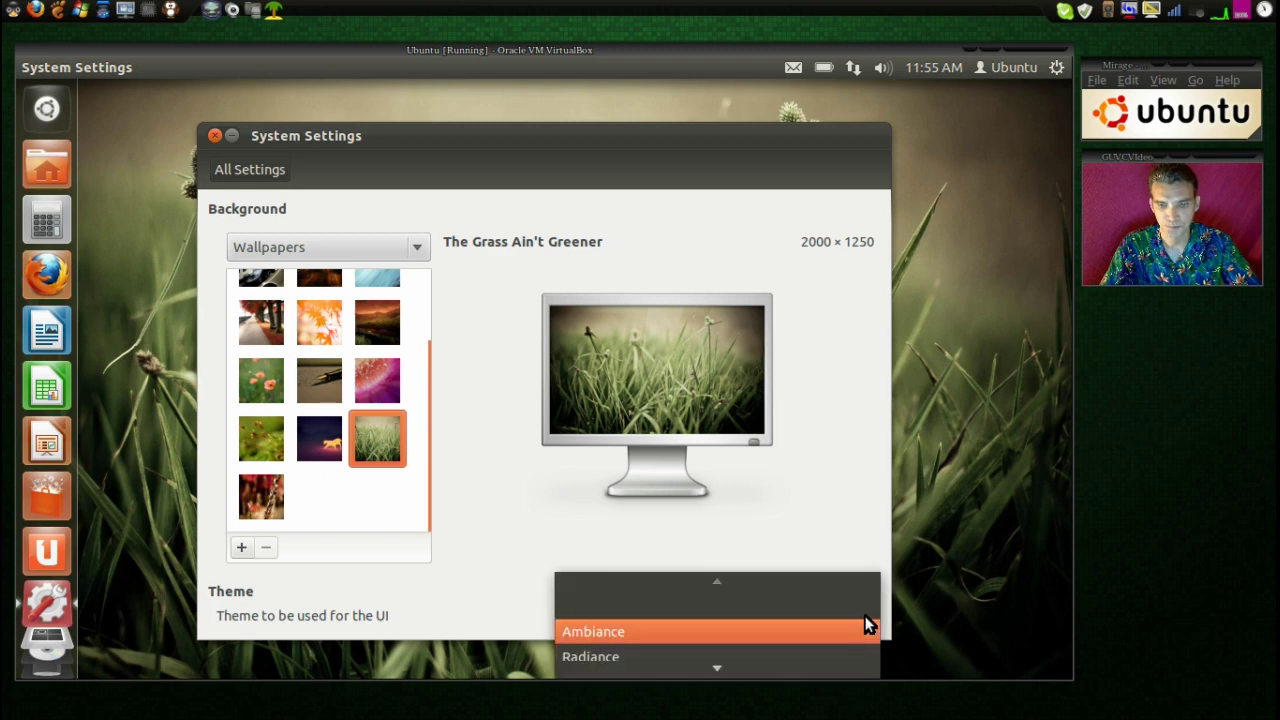
mouse_move(710, 662)
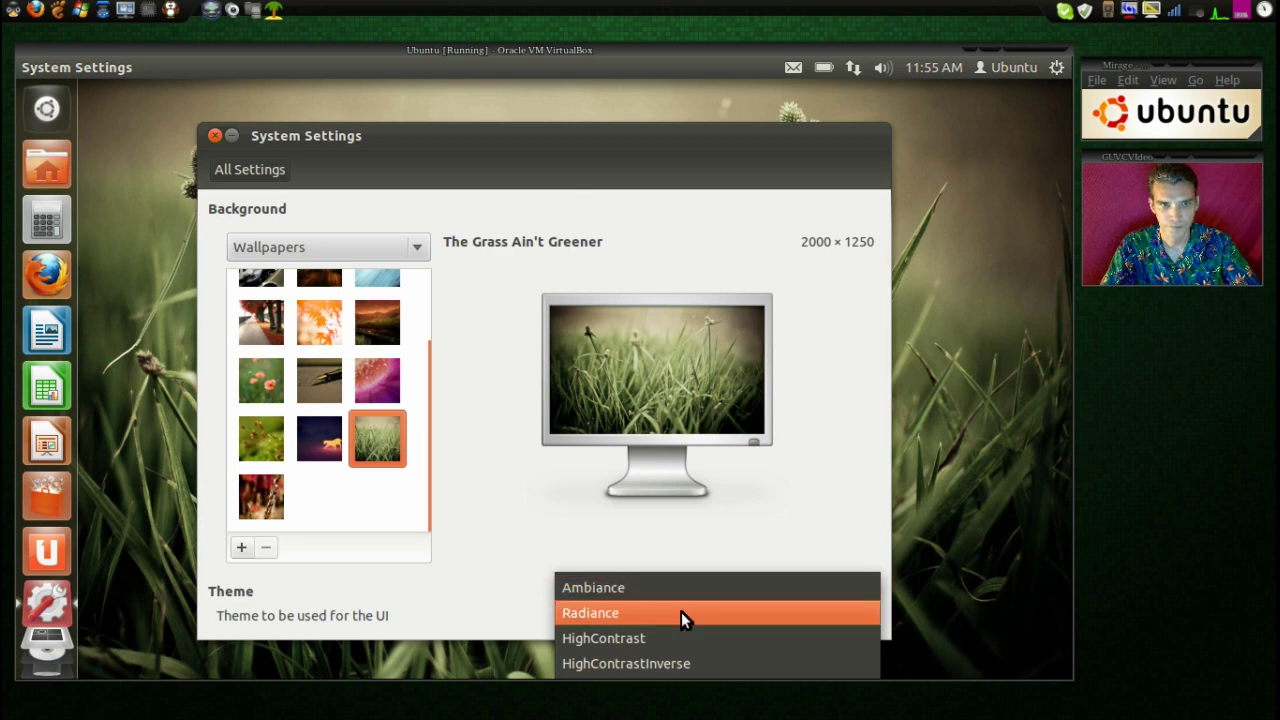
key(Escape)
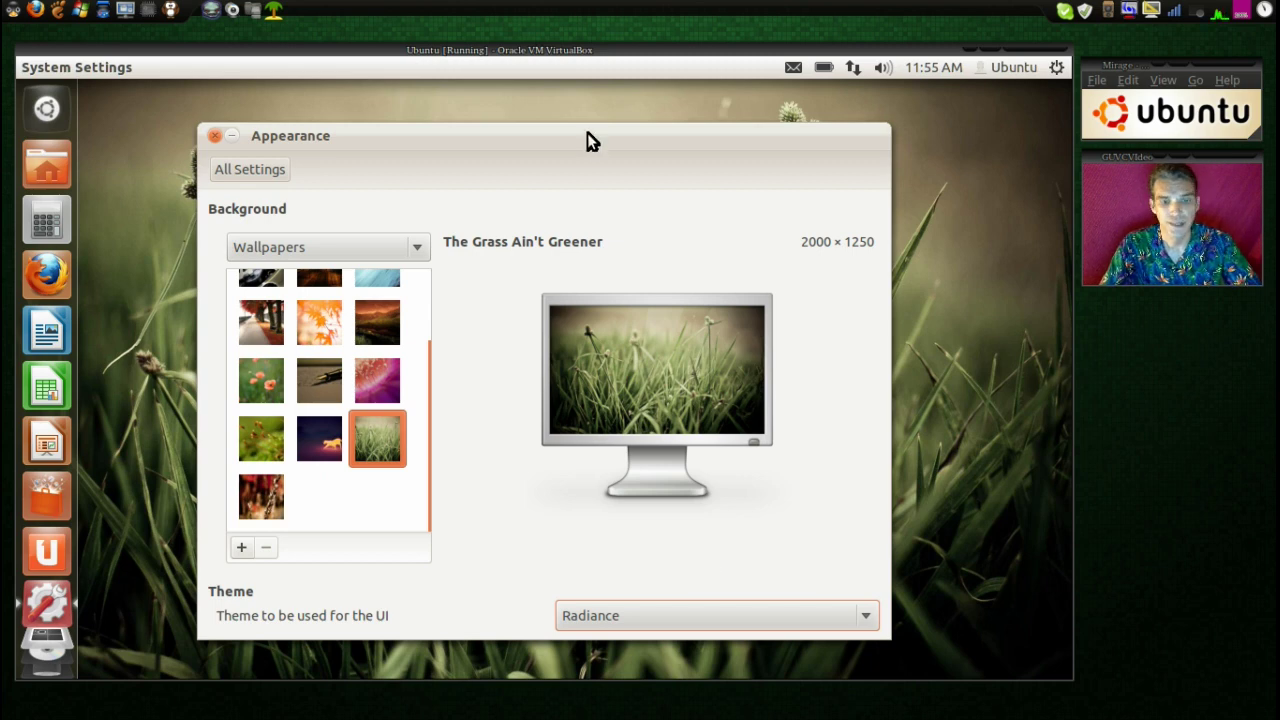
drag(579, 136, 604, 119)
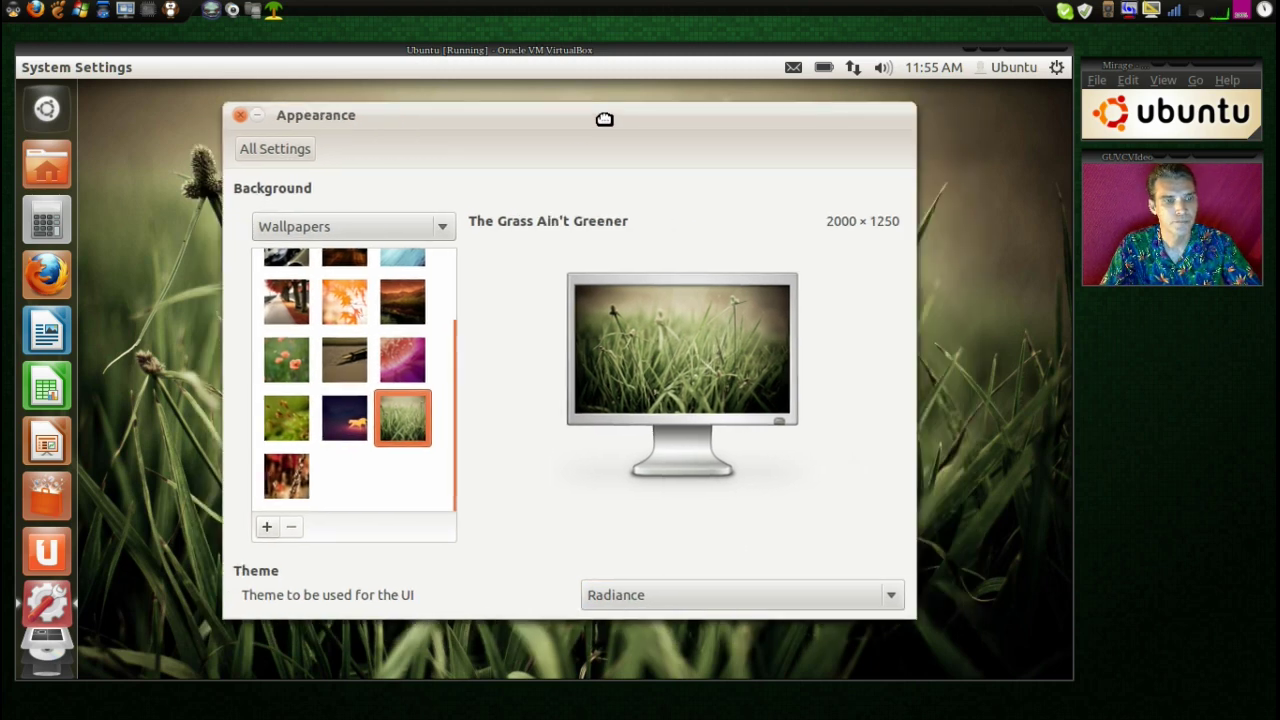
- Look over the full System Settings overview, and reopen the Appearance page to check the available UI themes, keeping Radiance
click(263, 149)
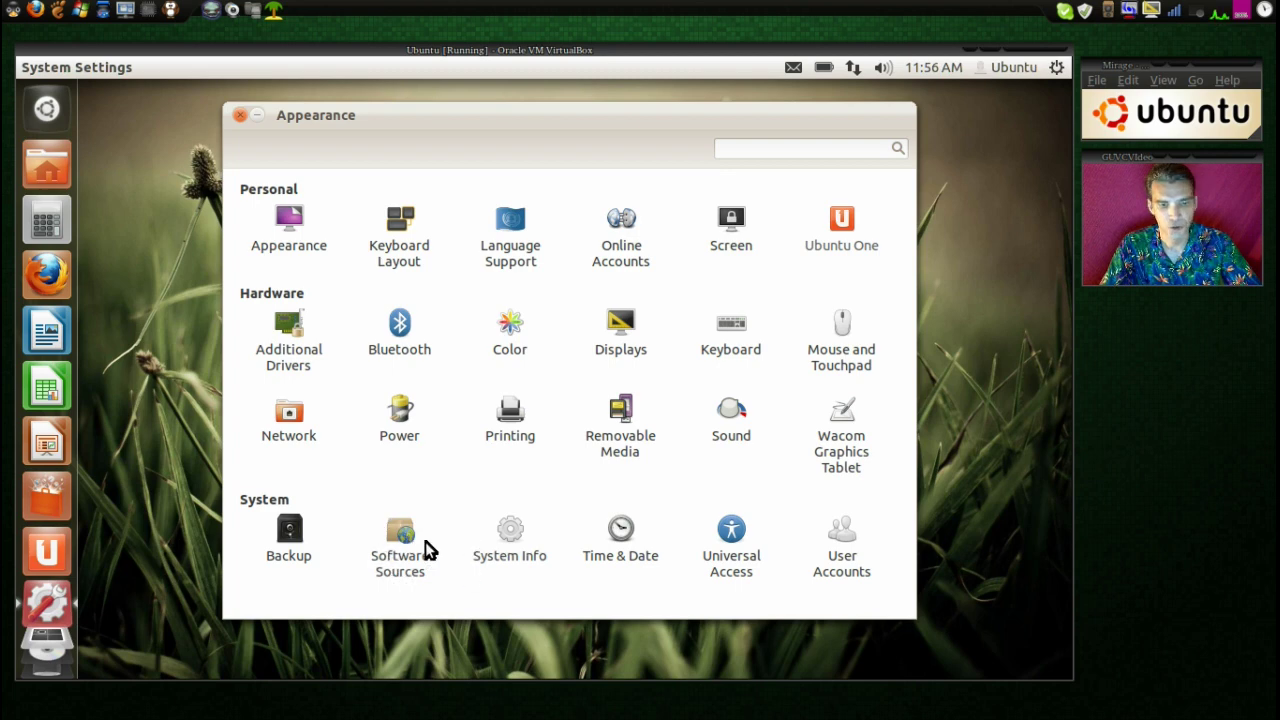
click(287, 228)
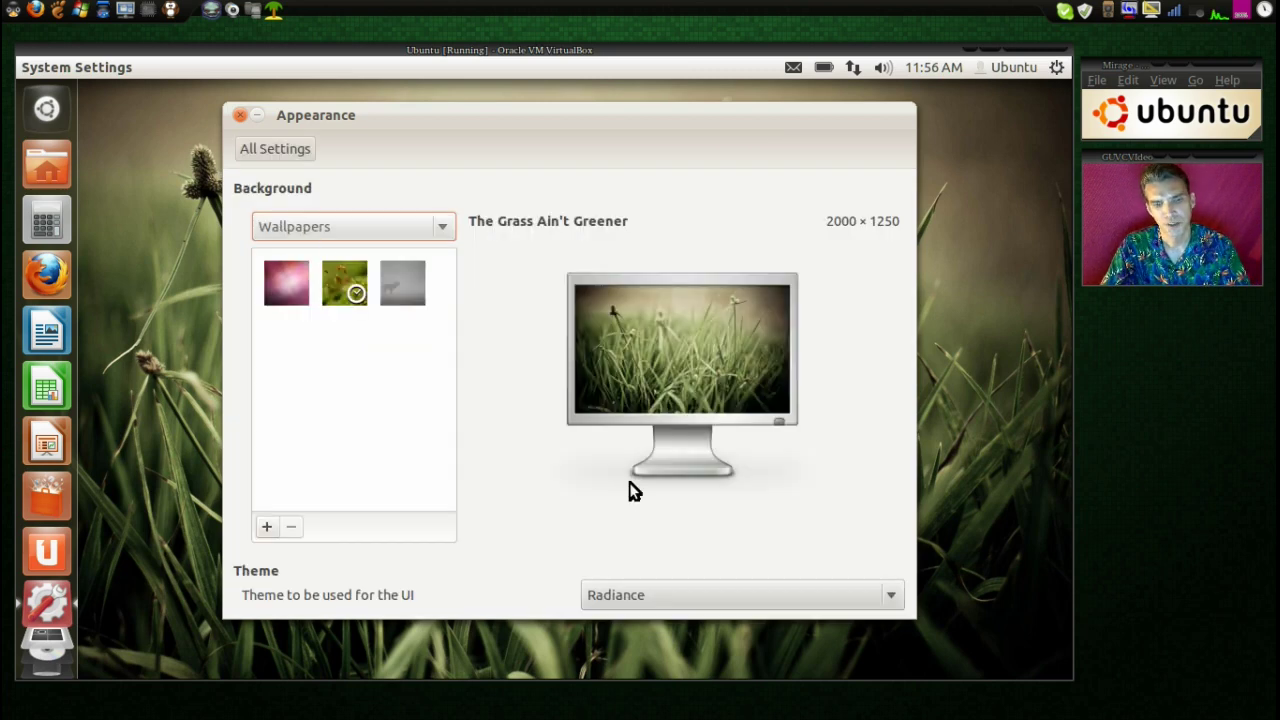
click(893, 595)
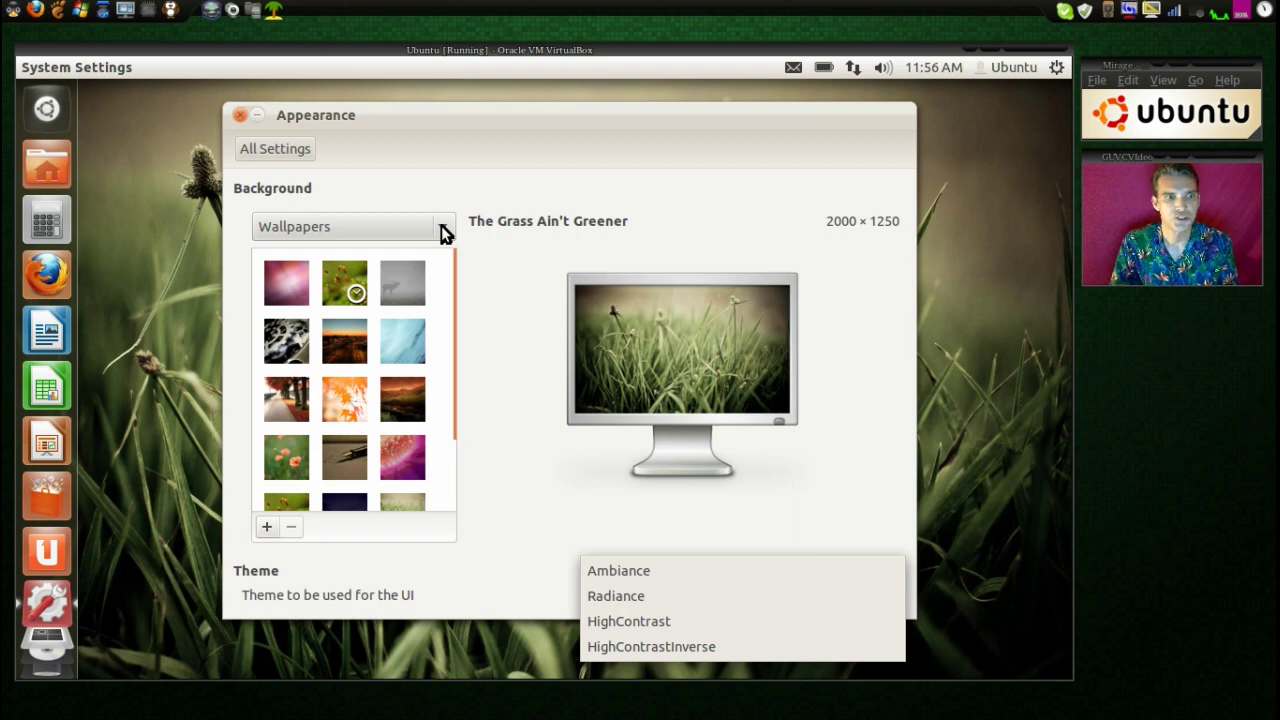
key(Down)
key(Return)
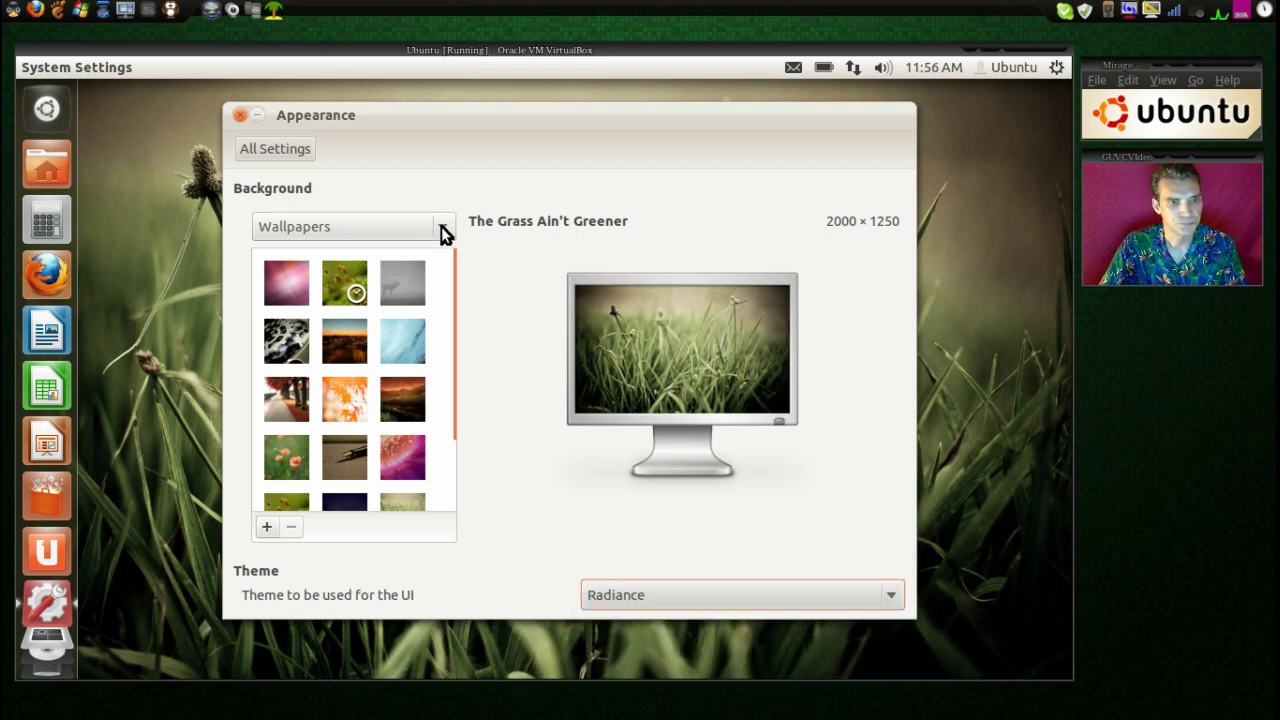
- Check the background source choices on the Appearance page without changing the selection, and close the System Settings window
click(377, 233)
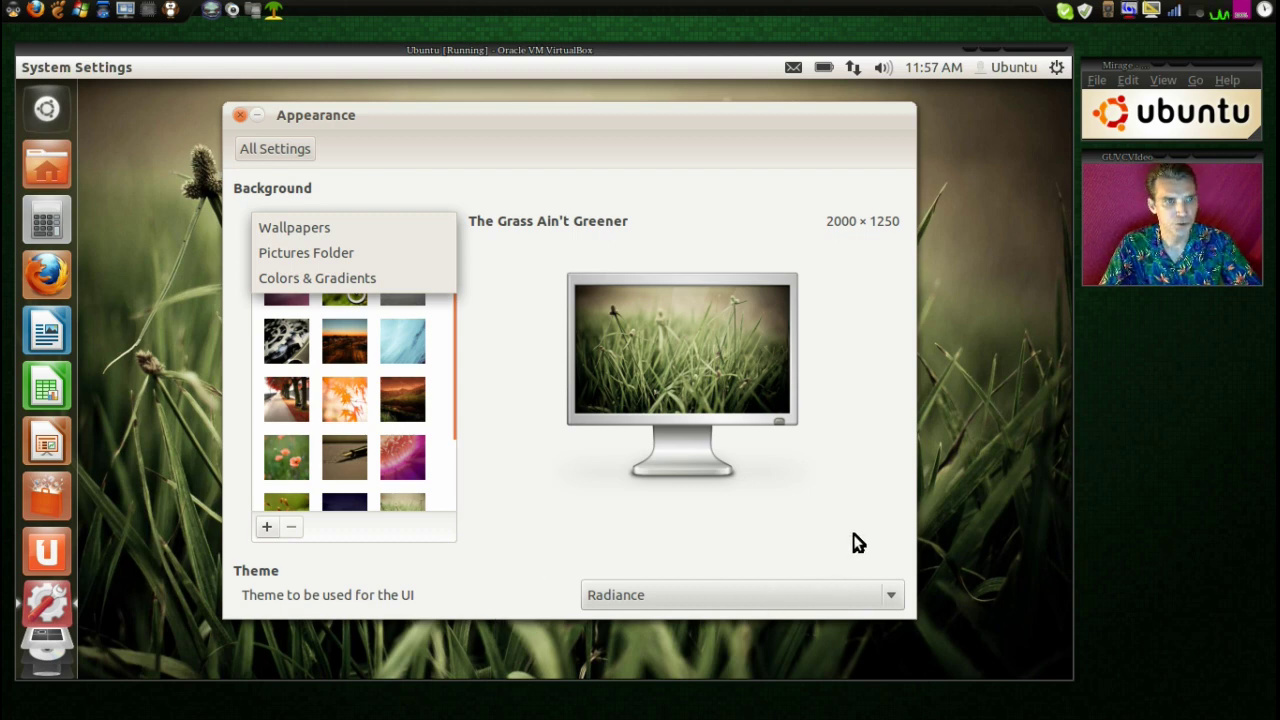
click(241, 118)
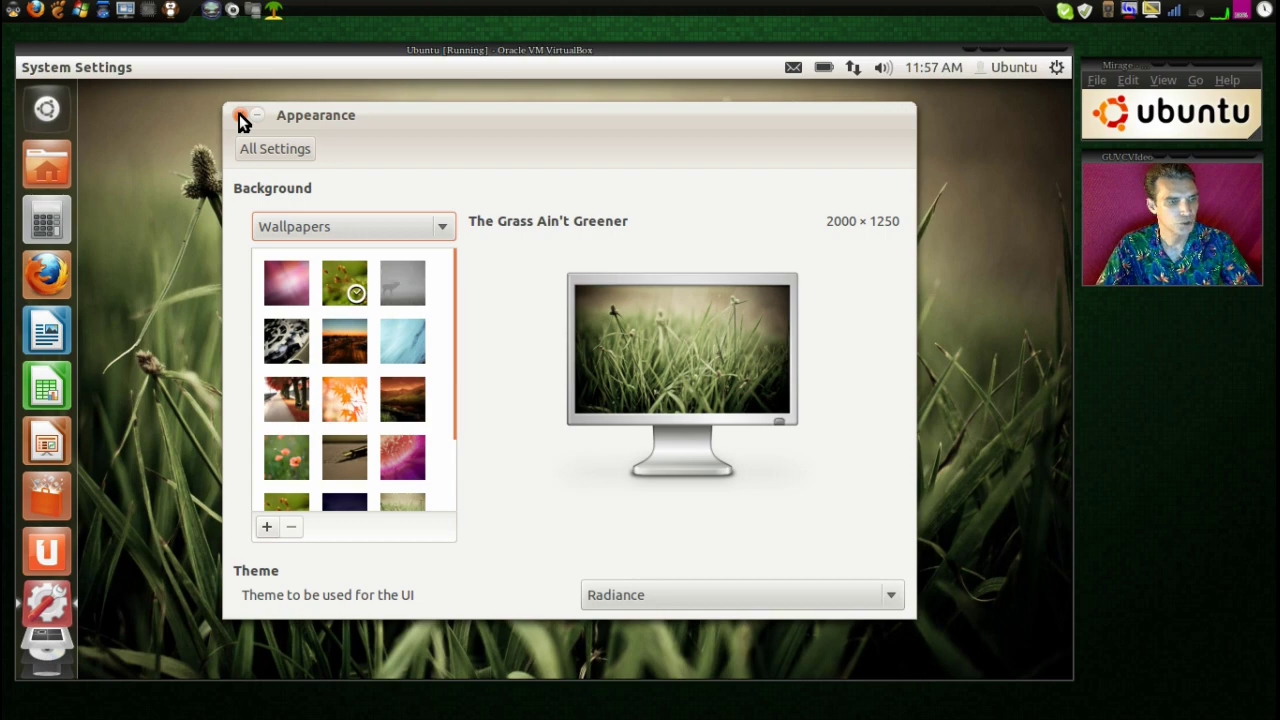
click(241, 118)
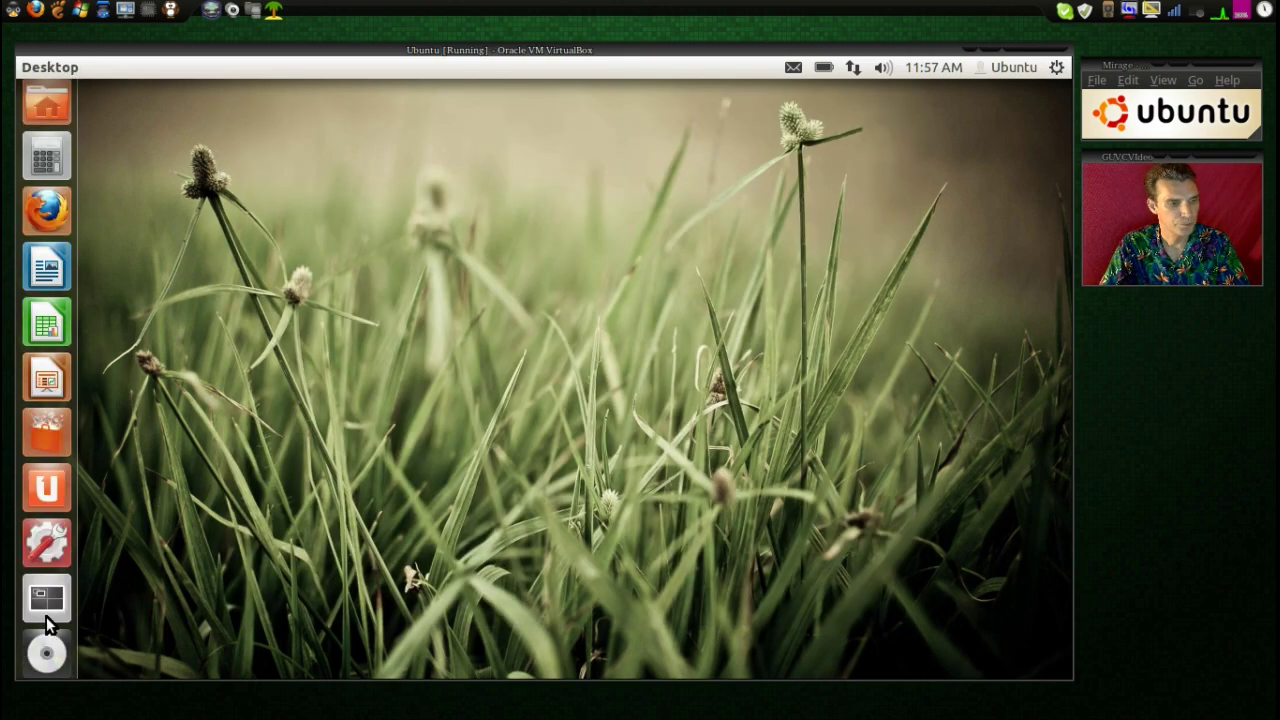
- Use the Workspace Switcher to go to the lower-left workspace and return to the upper-left one
click(47, 597)
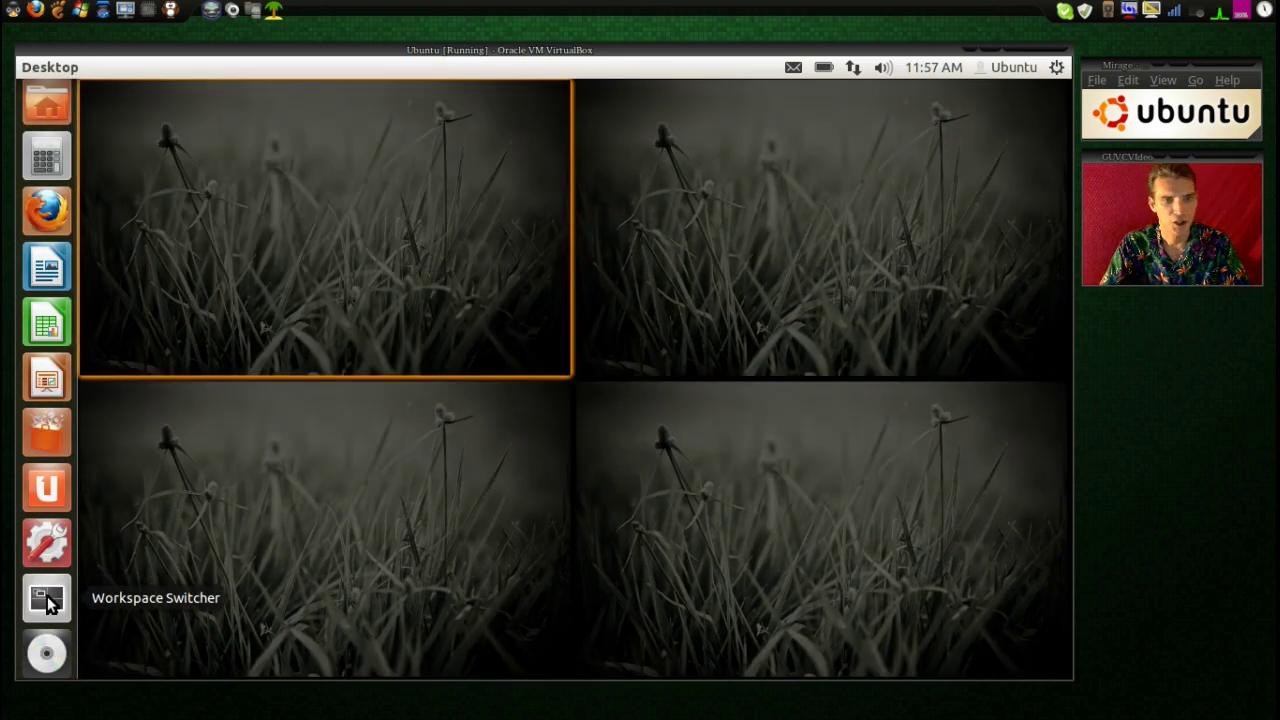
click(404, 541)
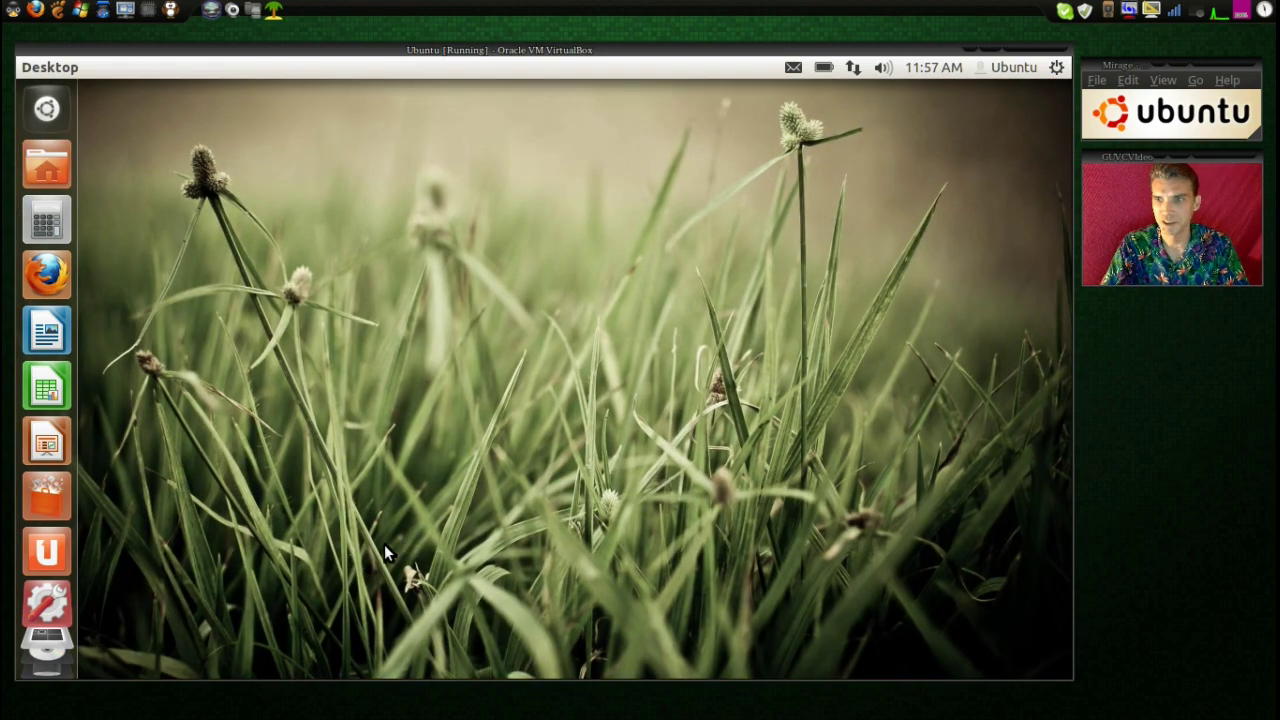
click(49, 650)
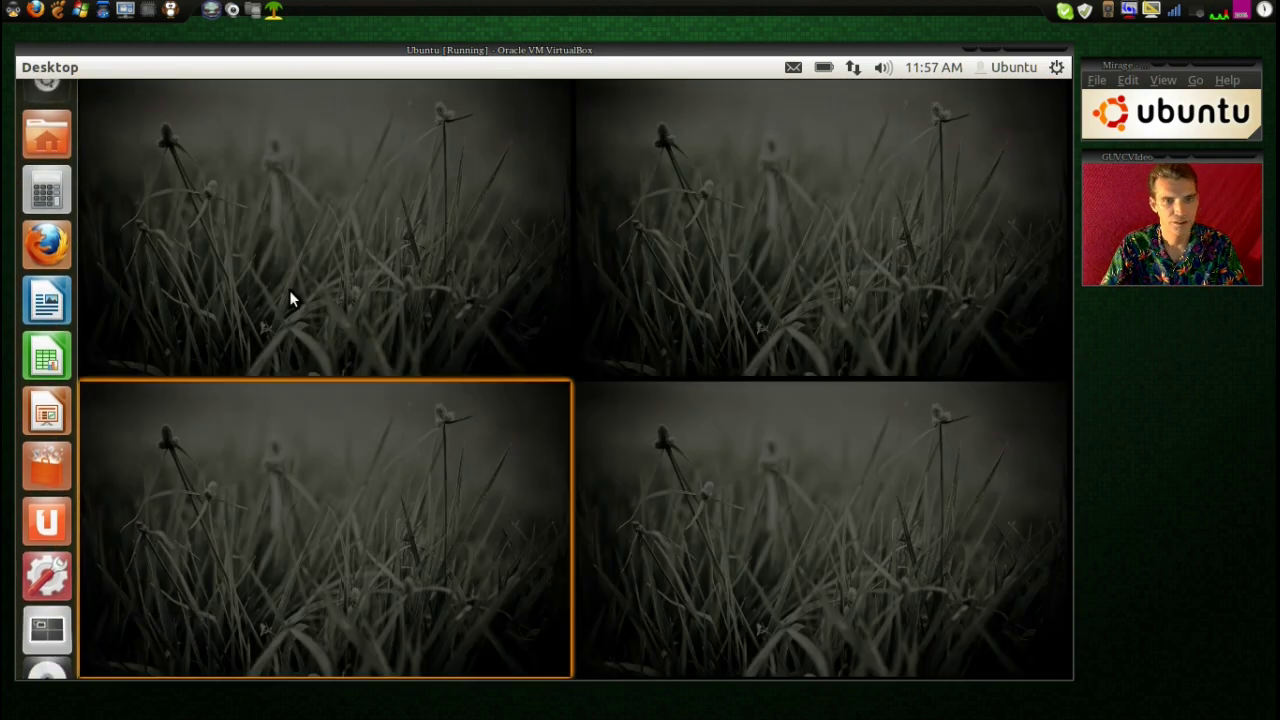
click(306, 218)
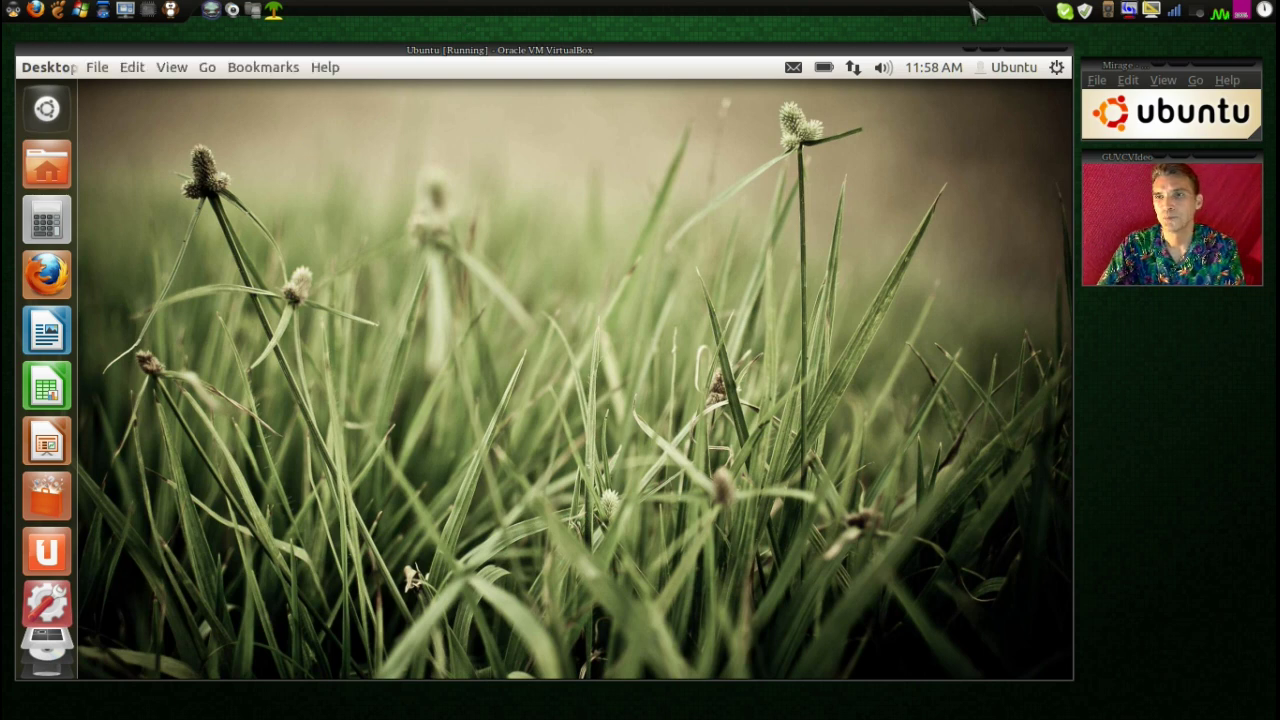
click(1198, 15)
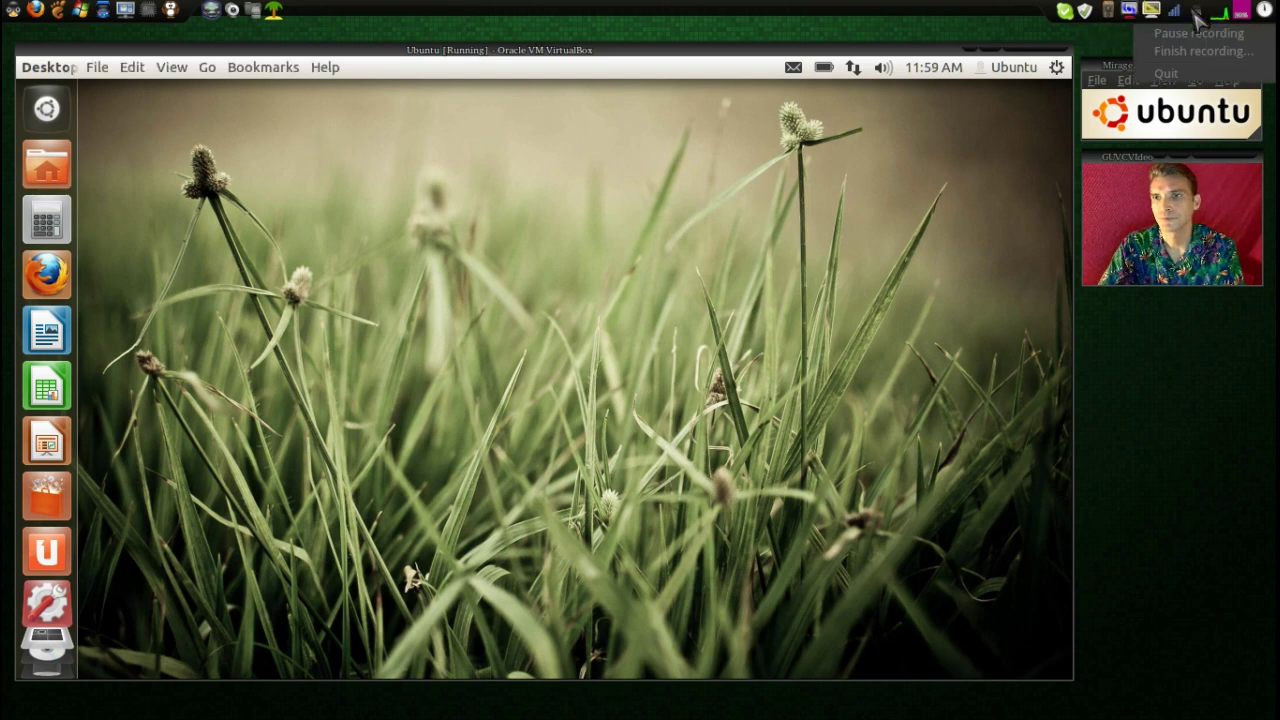